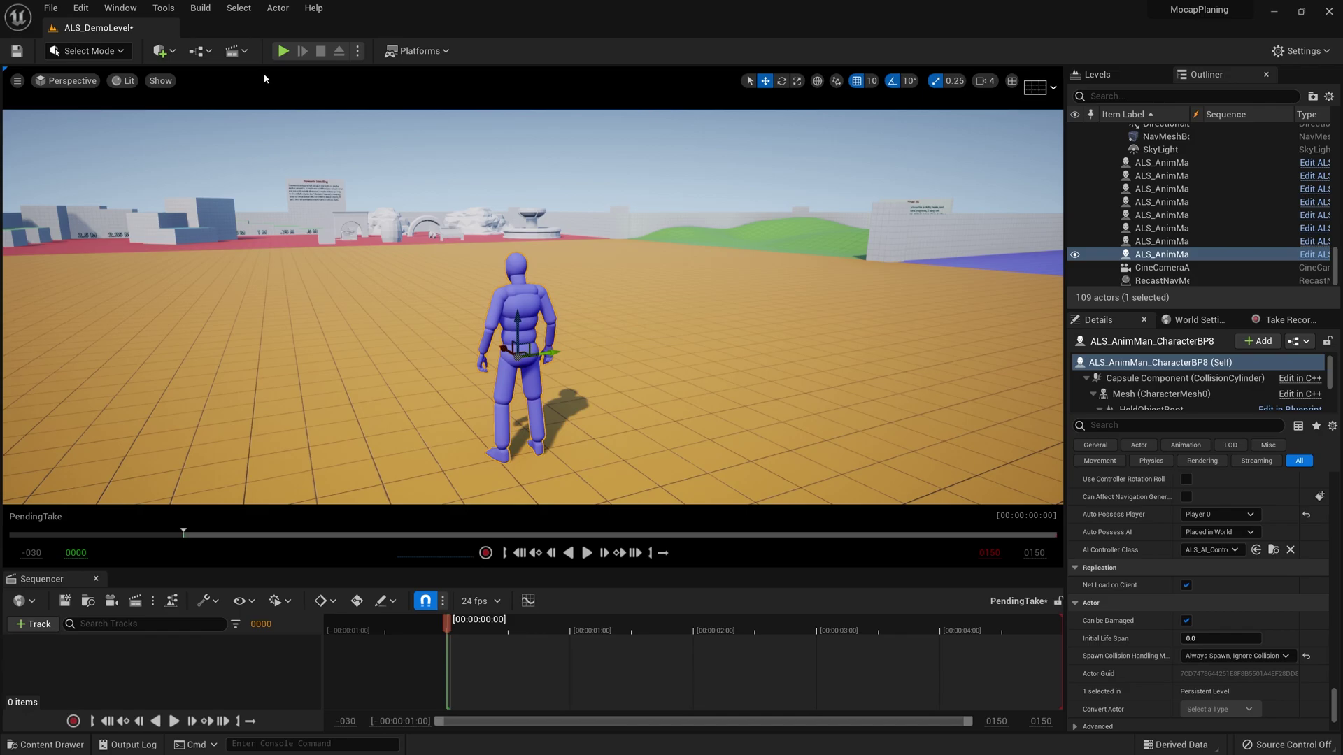
Step: Play the demo level, run the character across the floor, and end the play session
{"action": "left_click", "coordinate": [282, 50]}
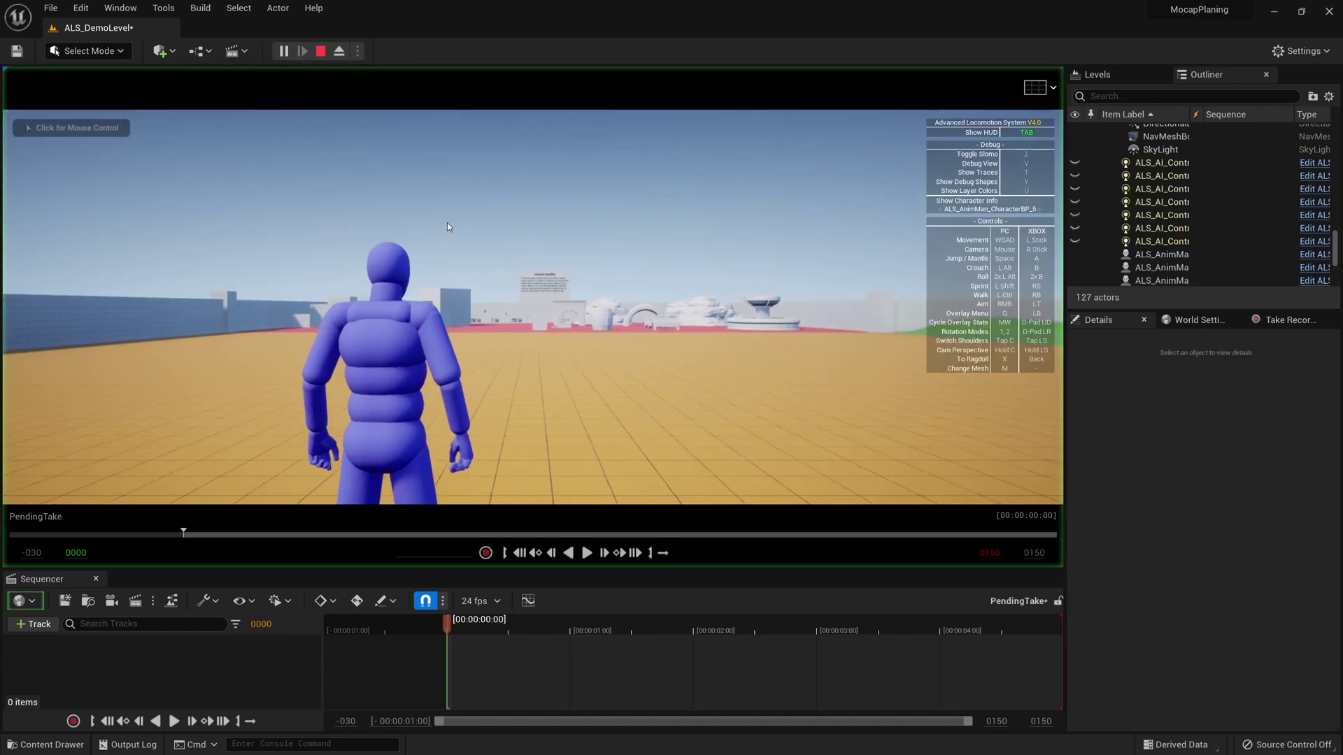
{"action": "key", "text": "w"}
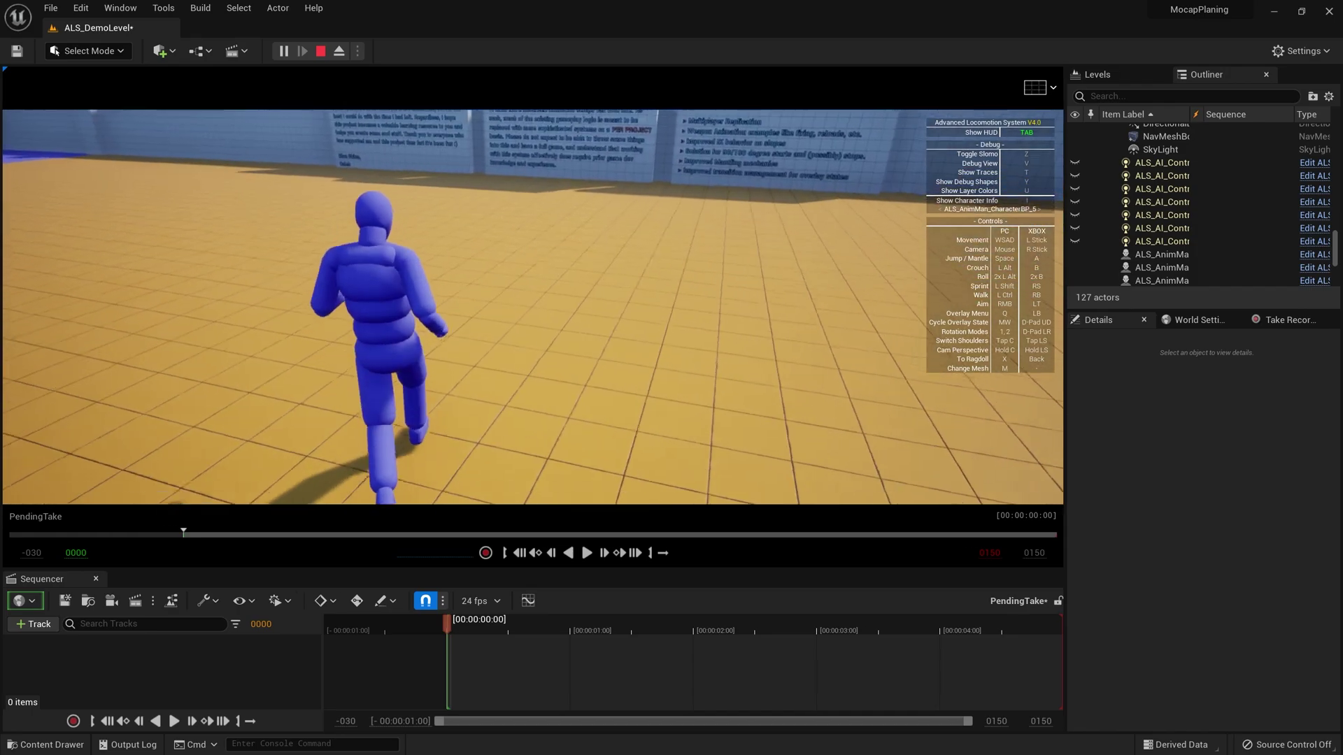
{"action": "key", "text": "Escape"}
{"action": "right_click_drag", "start_coordinate": [418, 333], "coordinate": [762, 321]}
{"action": "key", "text": "a"}
{"action": "right_click_drag", "start_coordinate": [359, 341], "coordinate": [384, 371]}
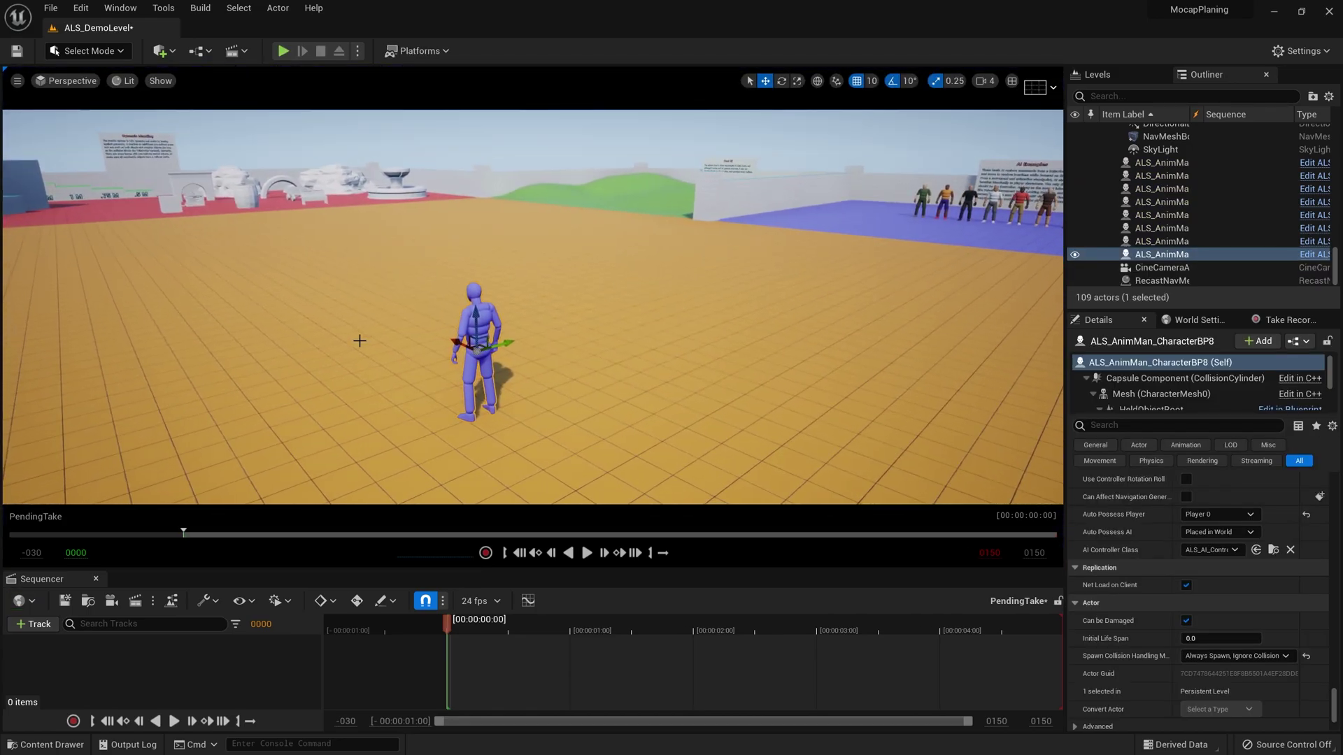
Step: Play the level again and test the character's running, mantling onto a block, and ragdoll fall
{"action": "left_click", "coordinate": [284, 51]}
{"action": "key", "text": "w"}
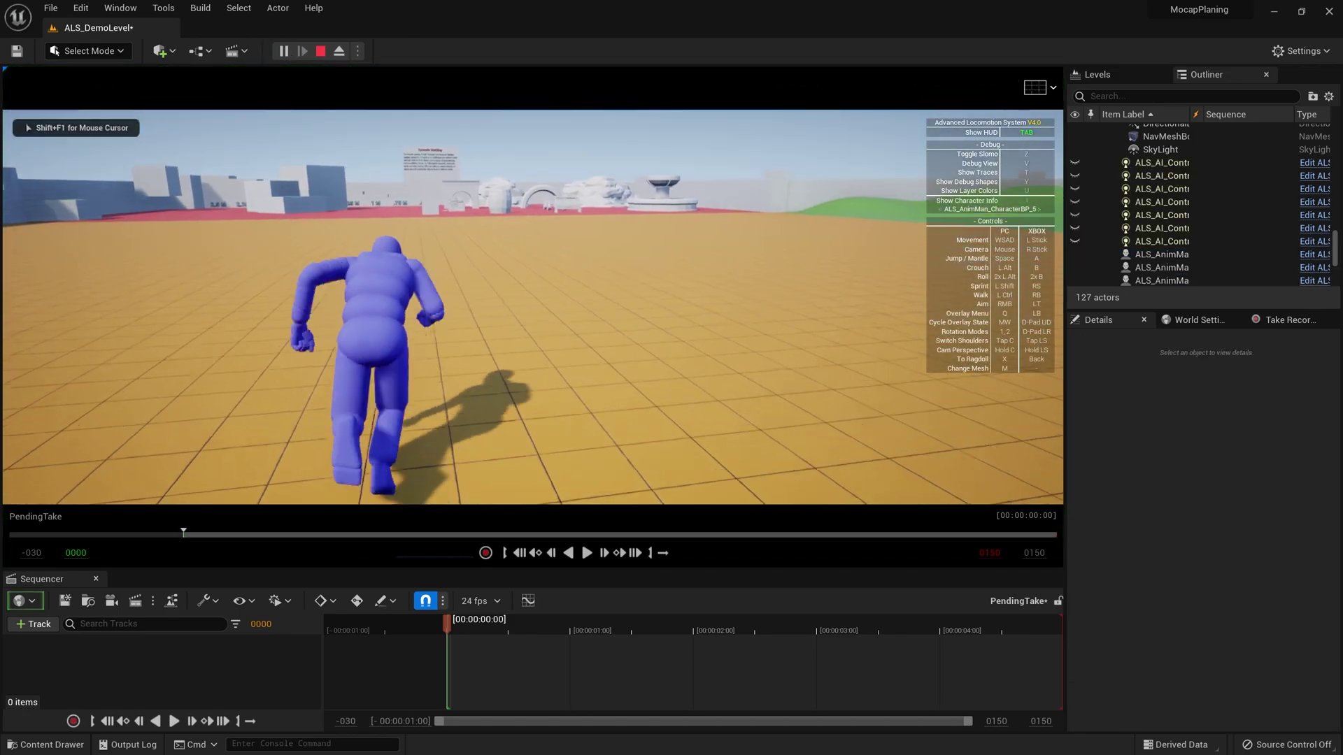
{"action": "key", "text": "w"}
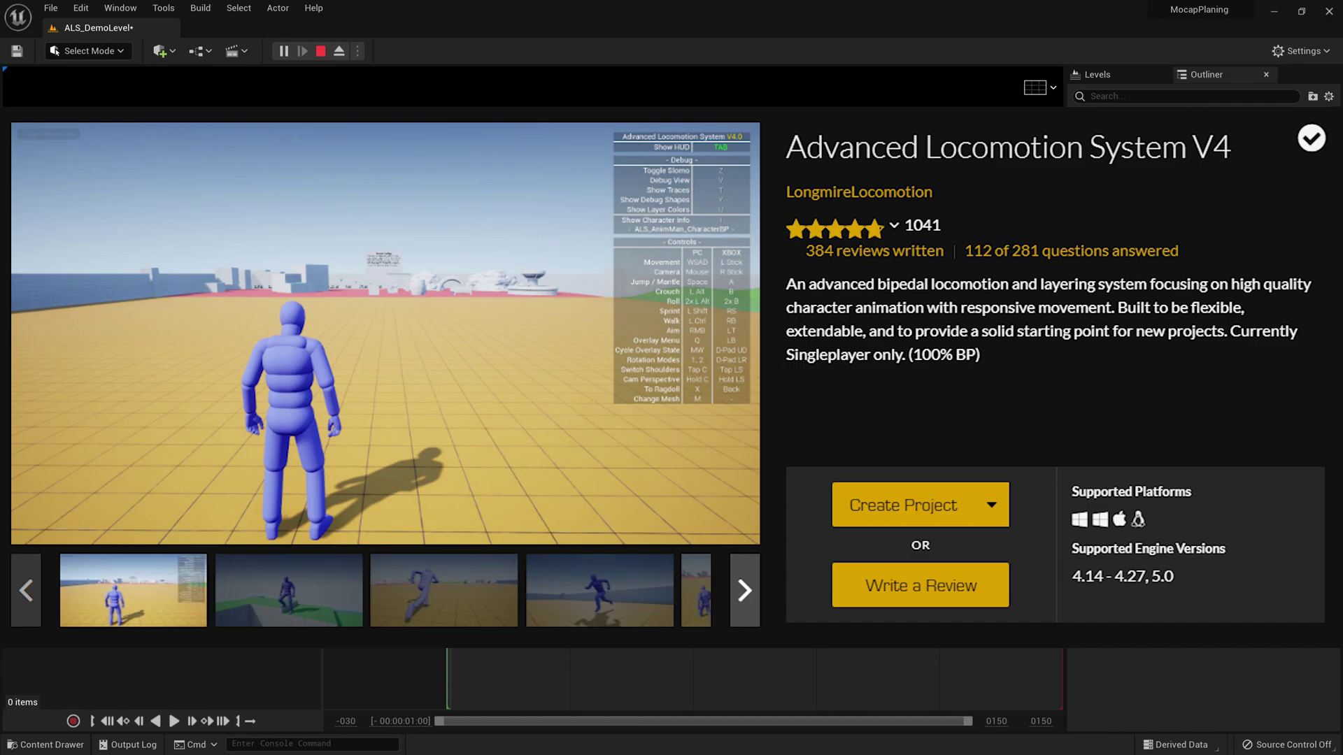
{"action": "key", "text": "w"}
{"action": "key", "text": "space"}
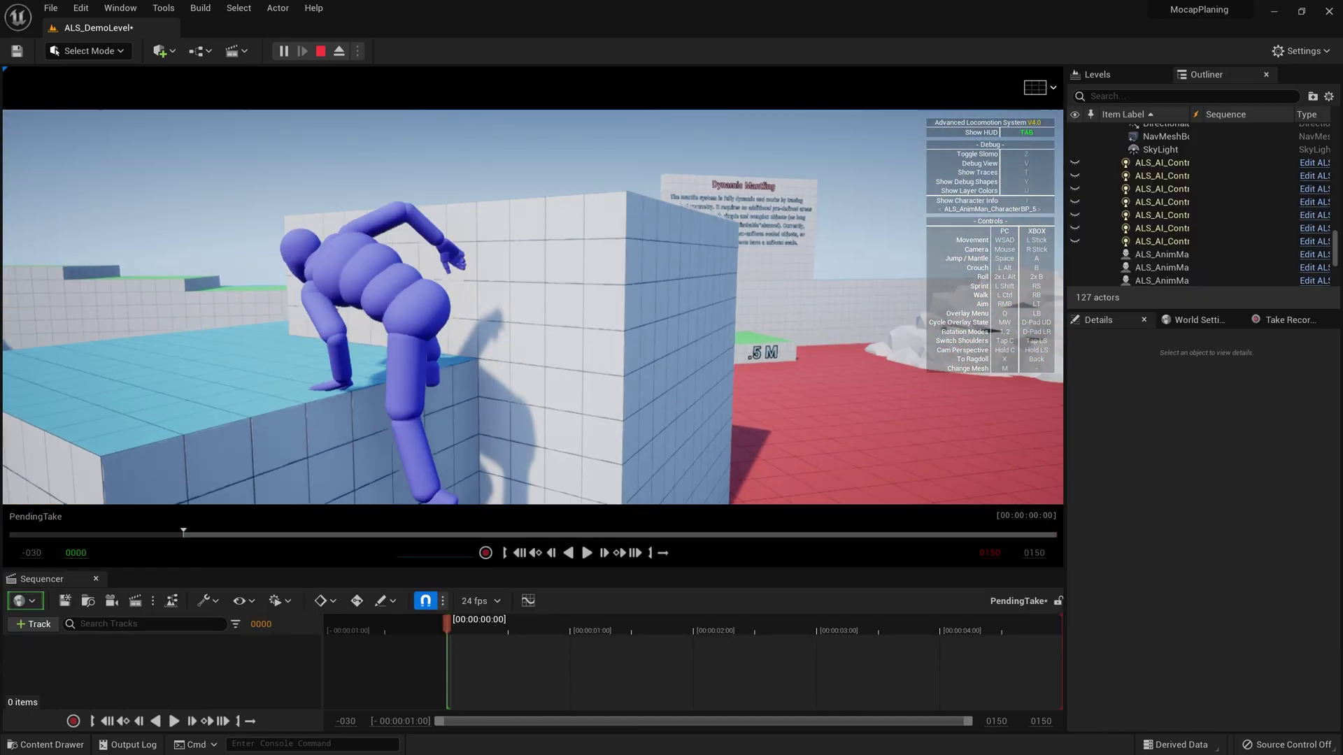
{"action": "key", "text": "w"}
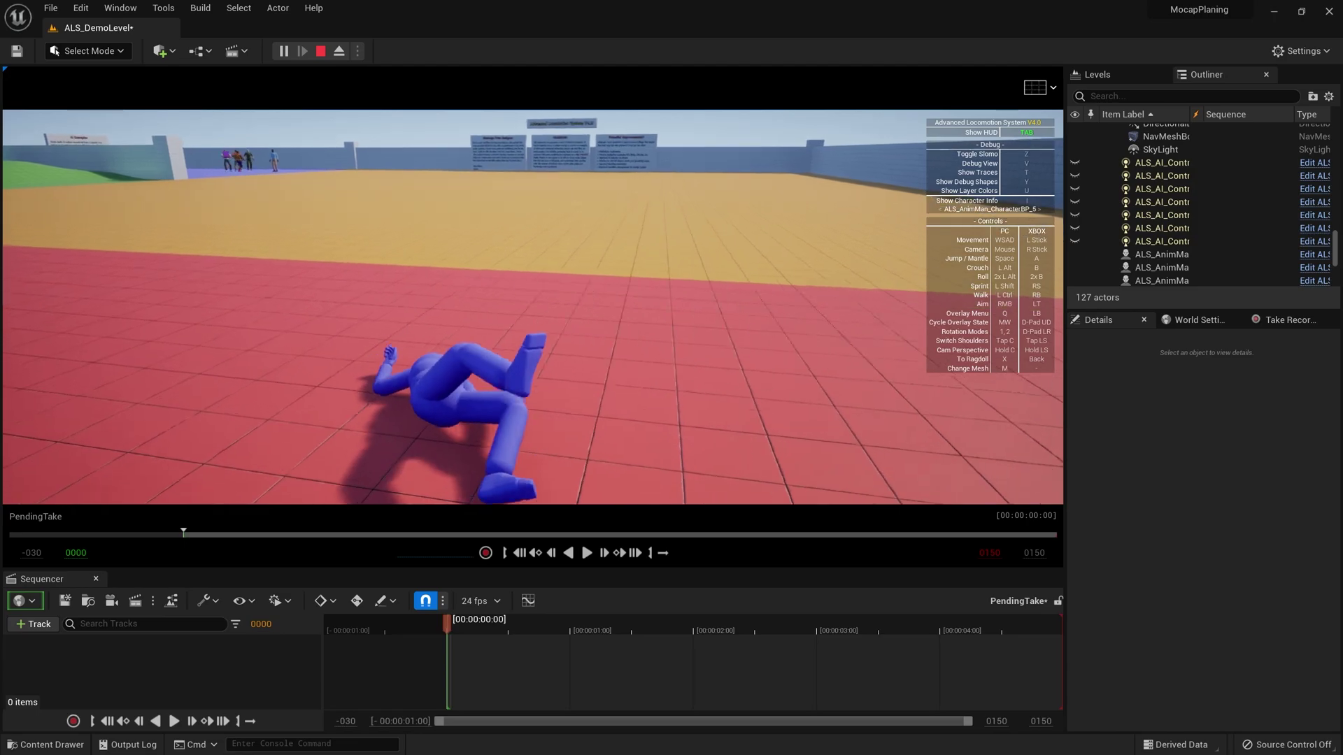
{"action": "key", "text": "x"}
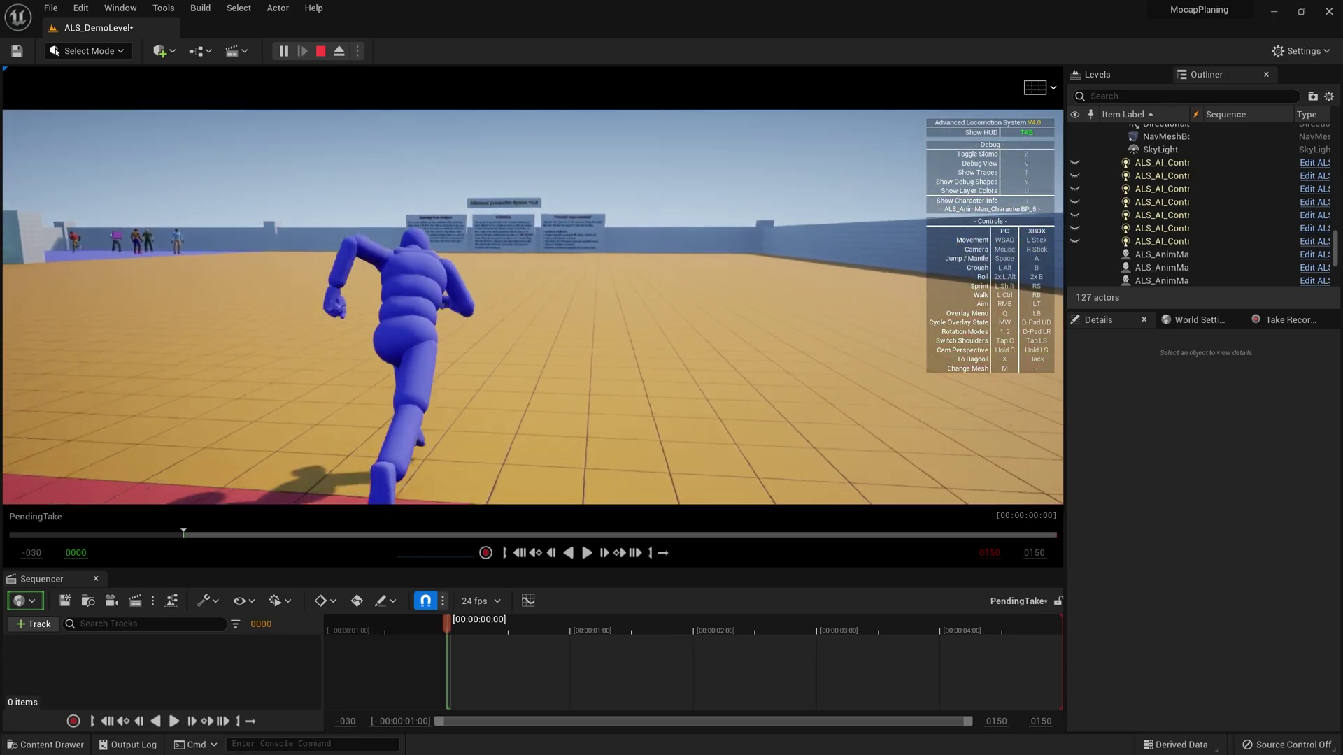
{"action": "key", "text": "w"}
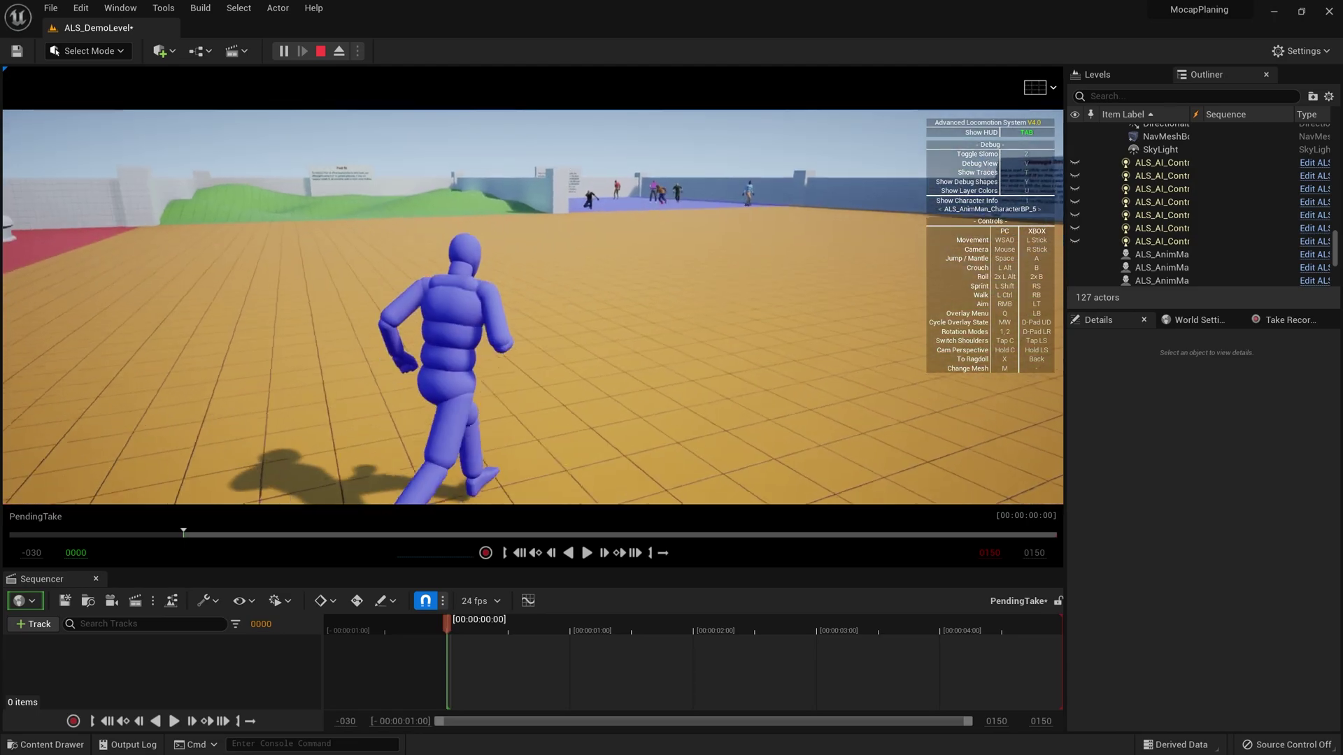
{"action": "key", "text": "w"}
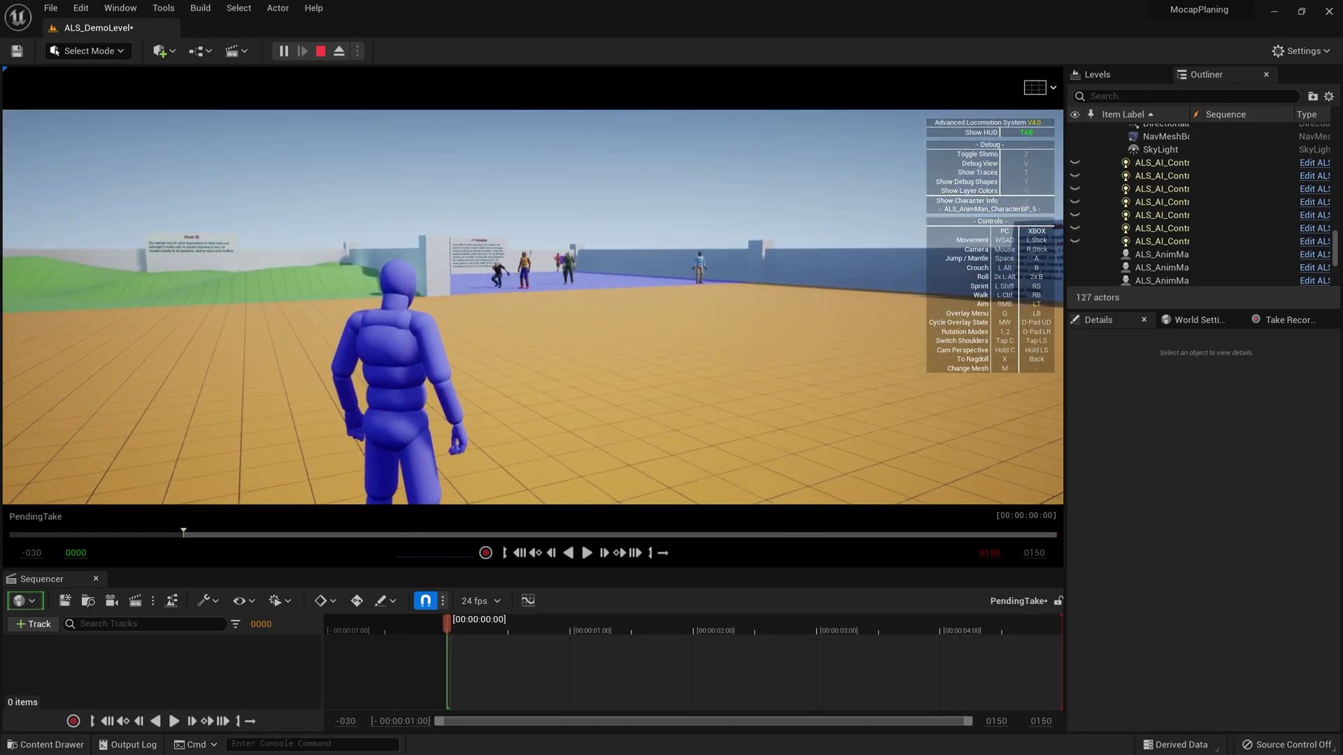
Step: Try several of the character's overlay states, including Bow, and end the play session
{"action": "key", "text": "q"}
{"action": "scroll", "coordinate": [533, 306], "scroll_direction": "down", "scroll_amount": 2}
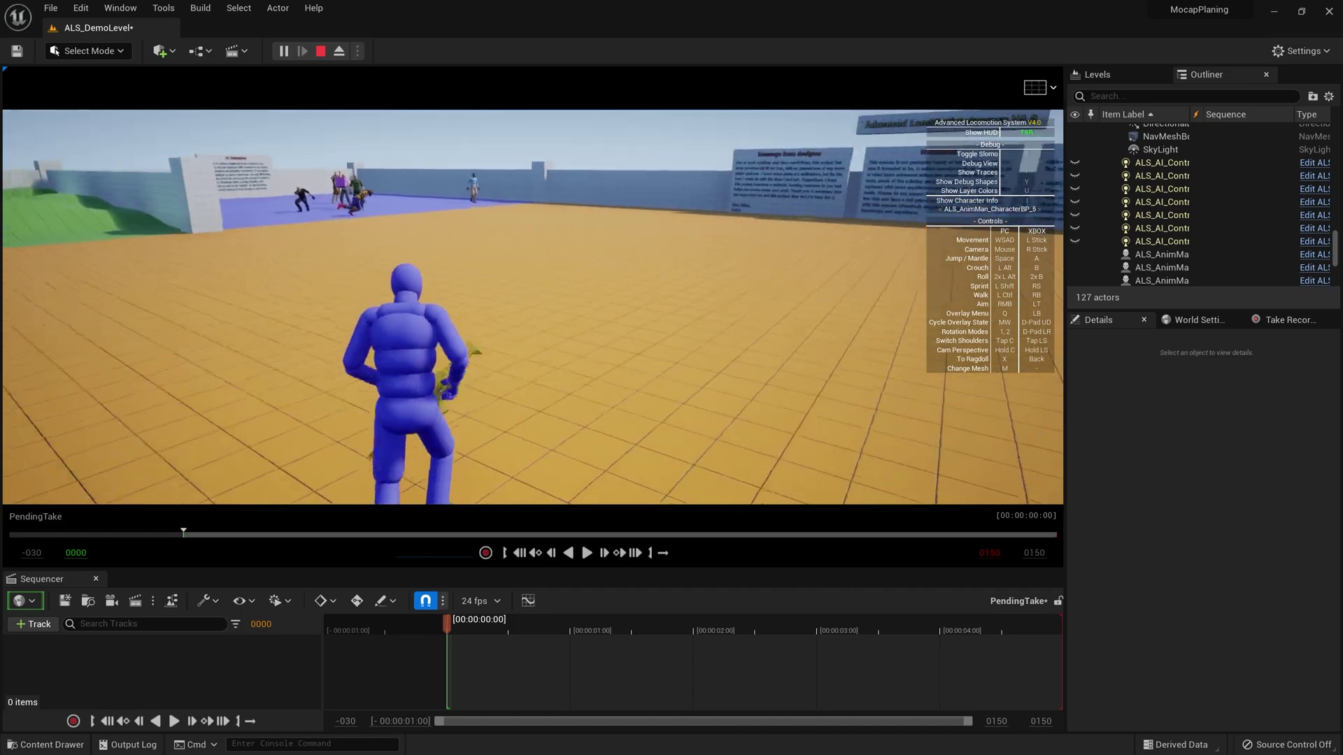
{"action": "key", "text": "q"}
{"action": "key", "text": "q"}
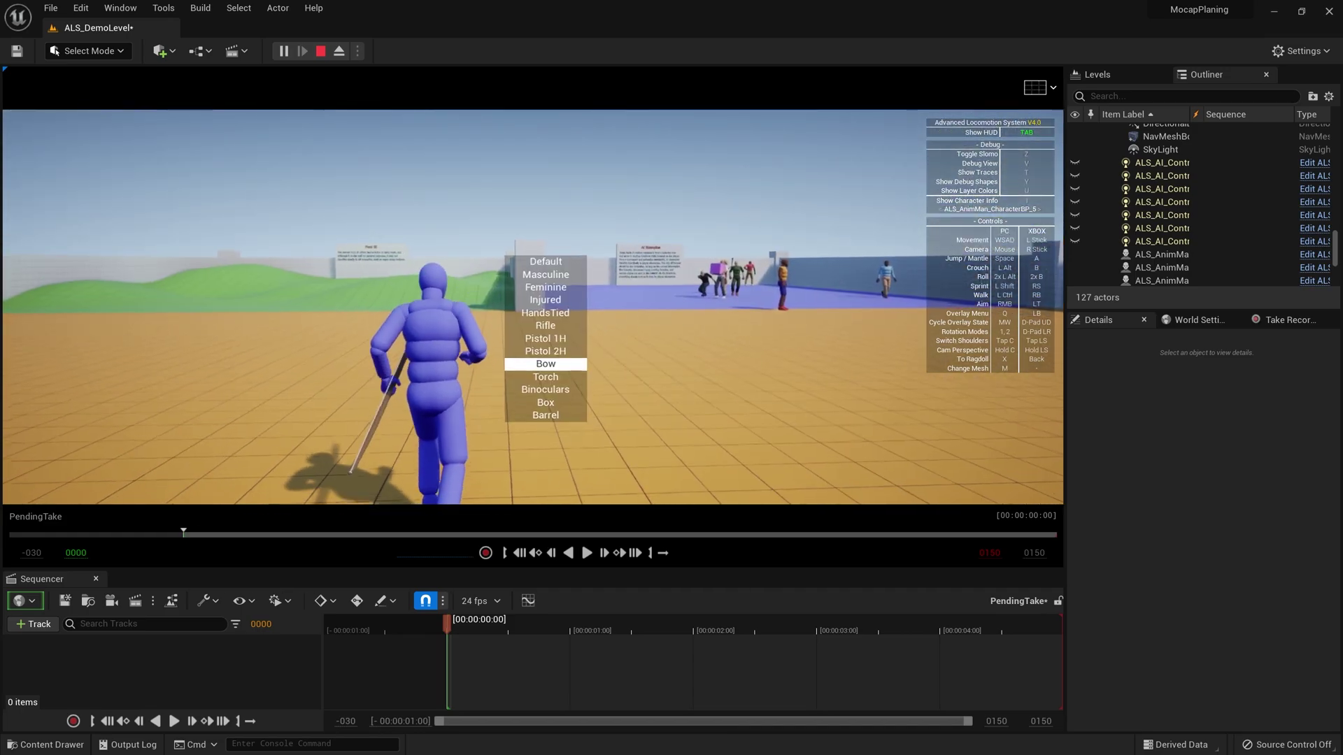
{"action": "right_click_drag", "start_coordinate": [533, 307], "coordinate": [728, 307]}
{"action": "key", "text": "q"}
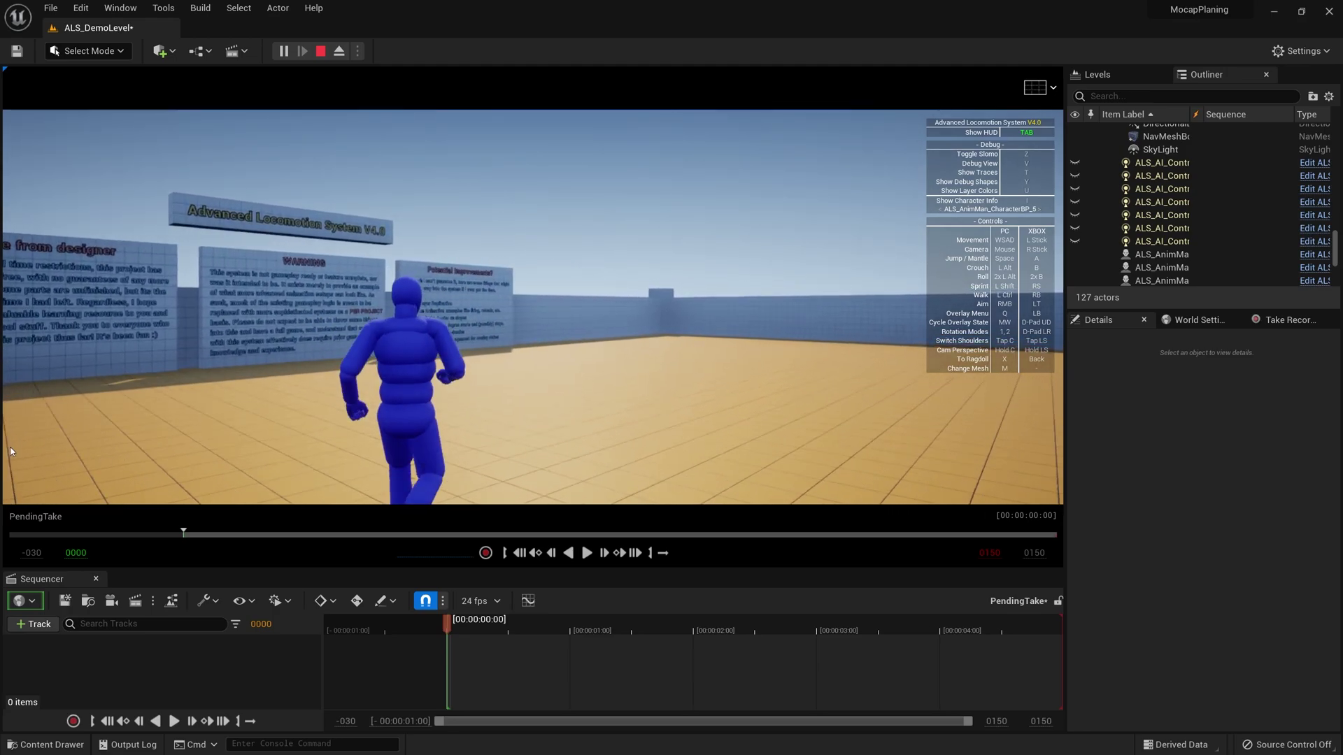
{"action": "key", "text": "Escape"}
{"action": "right_click_drag", "start_coordinate": [47, 435], "coordinate": [391, 441]}
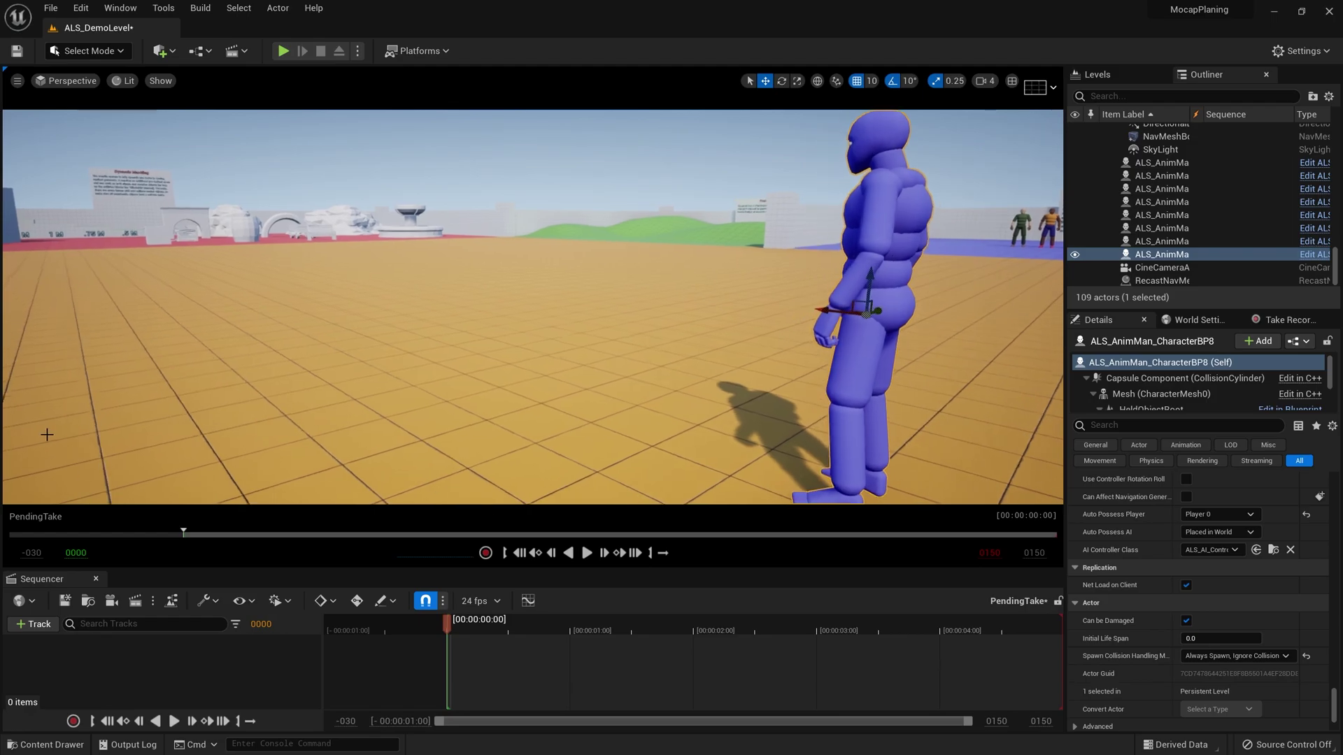
Step: Record take 06 of Scene_1 in a play session with ALS_AnimMan_CharacterBP8 as the Take Recorder source, running the character forward
{"action": "left_click", "coordinate": [1286, 320]}
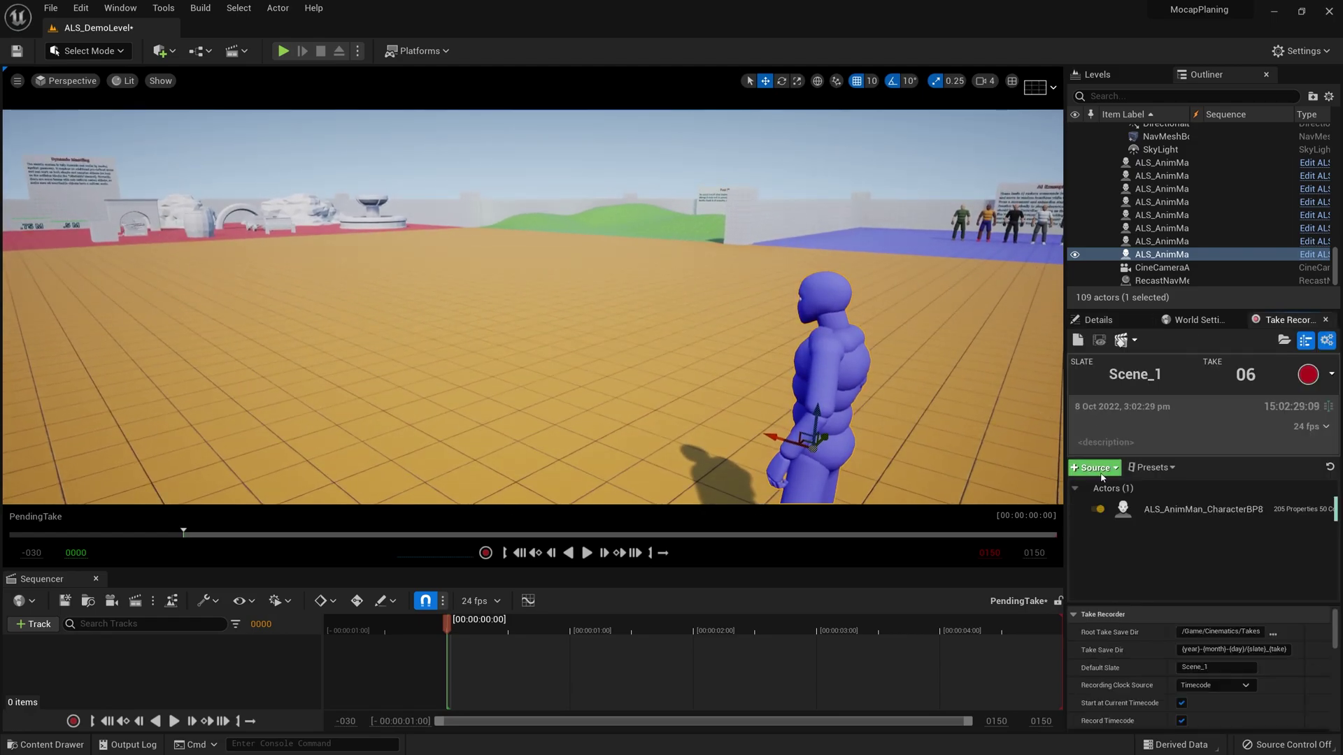
{"action": "left_click", "coordinate": [1164, 513]}
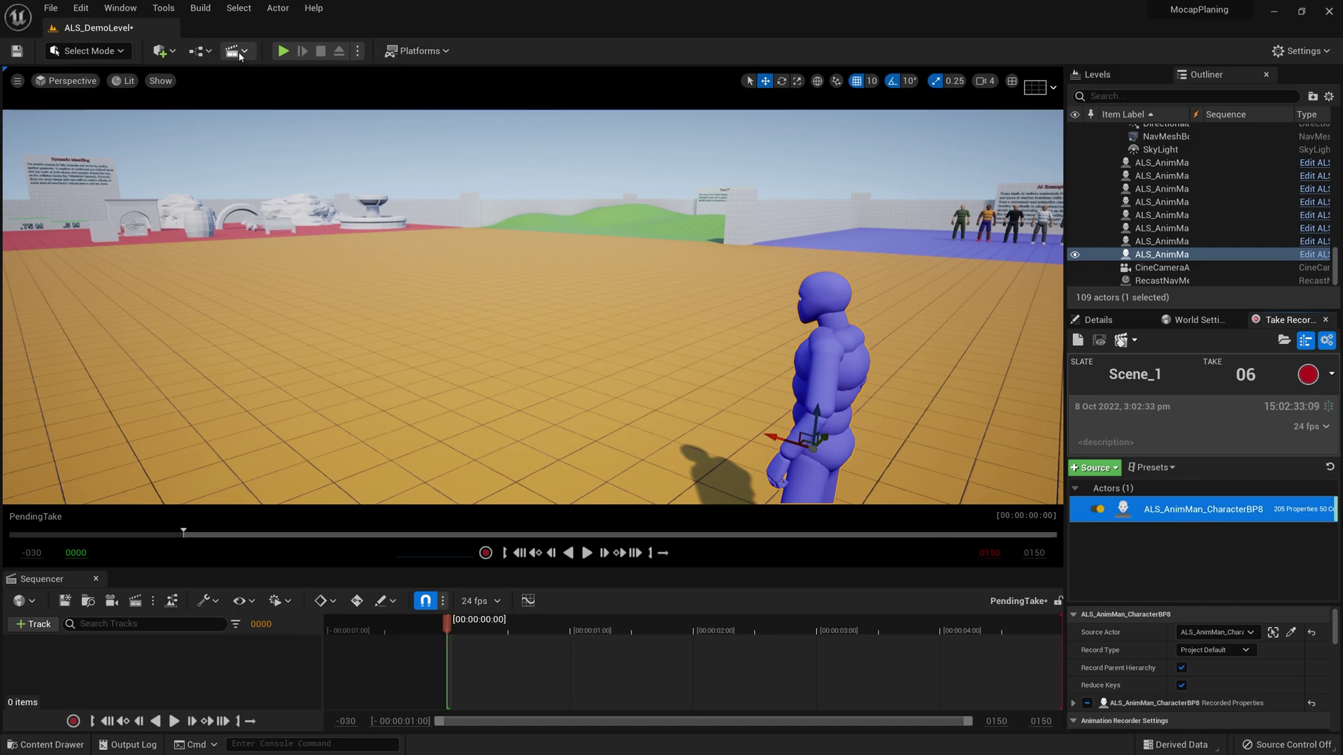
{"action": "left_click", "coordinate": [283, 50]}
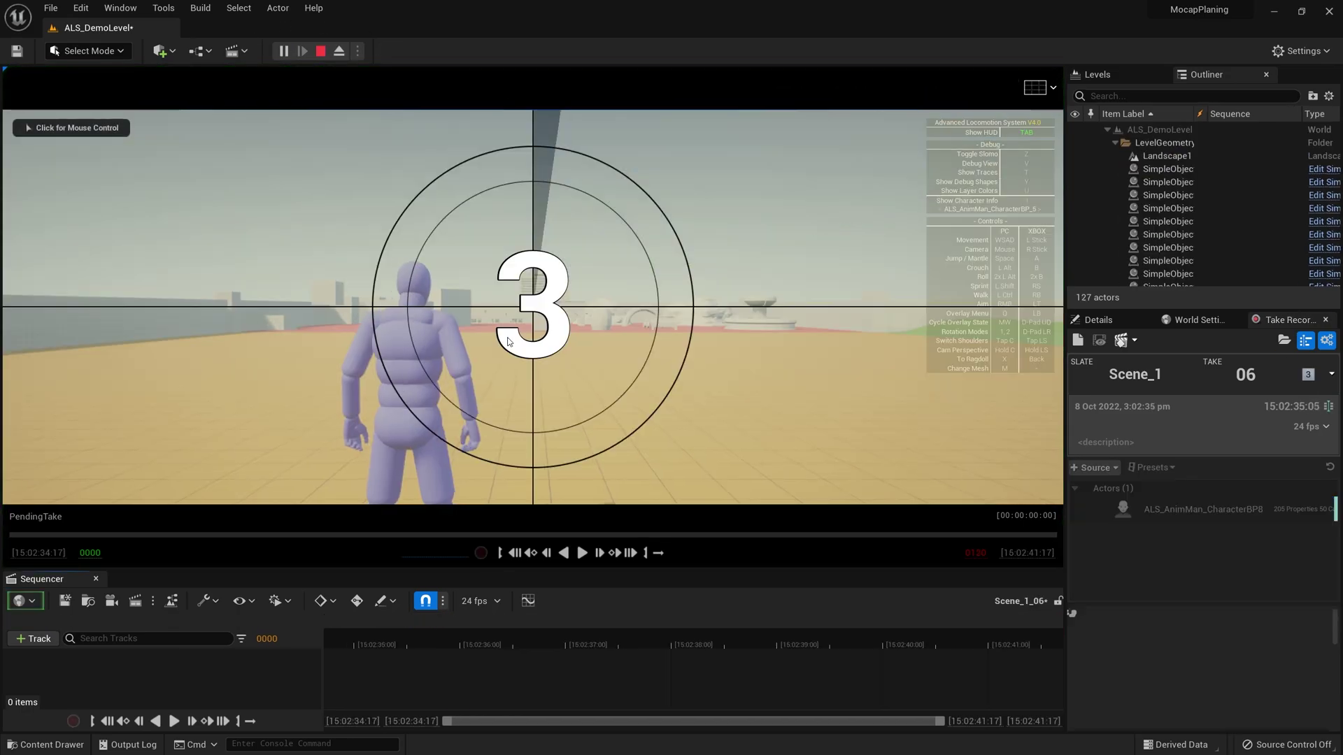
{"action": "left_click", "coordinate": [508, 342]}
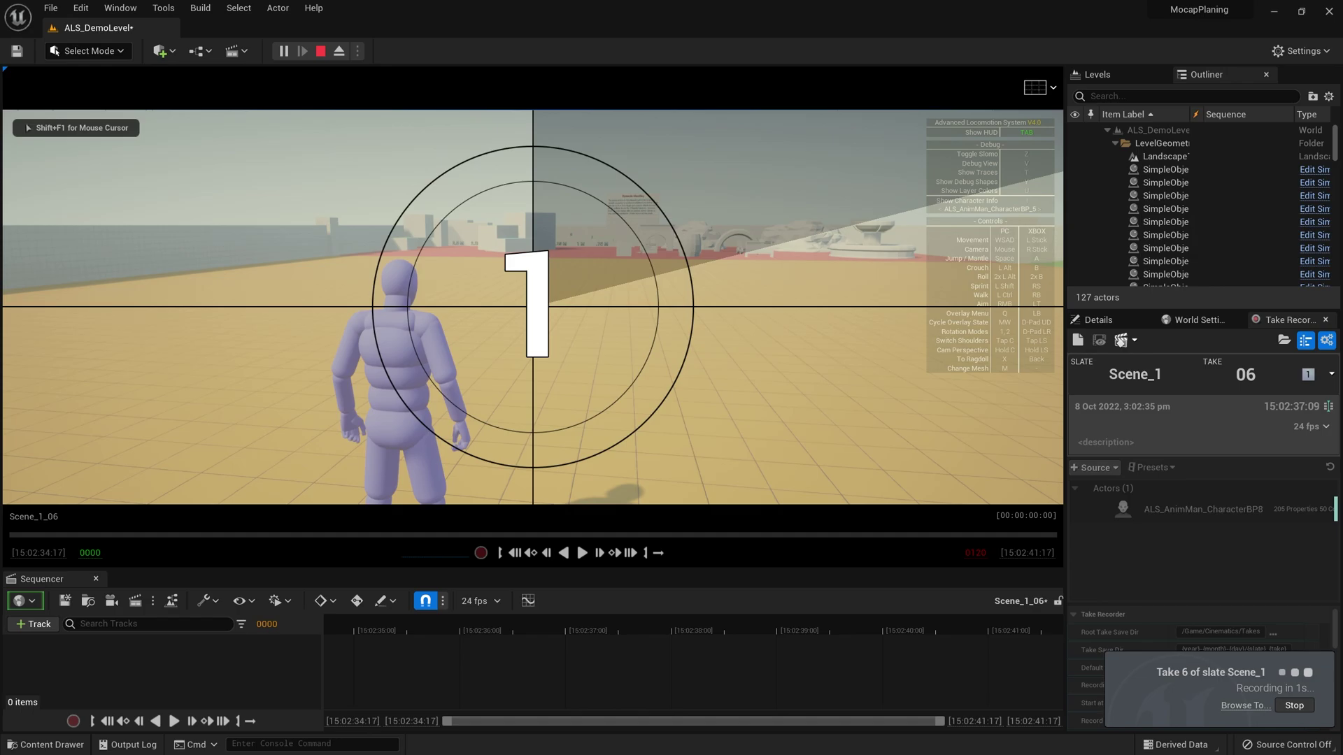
{"action": "key", "text": "w"}
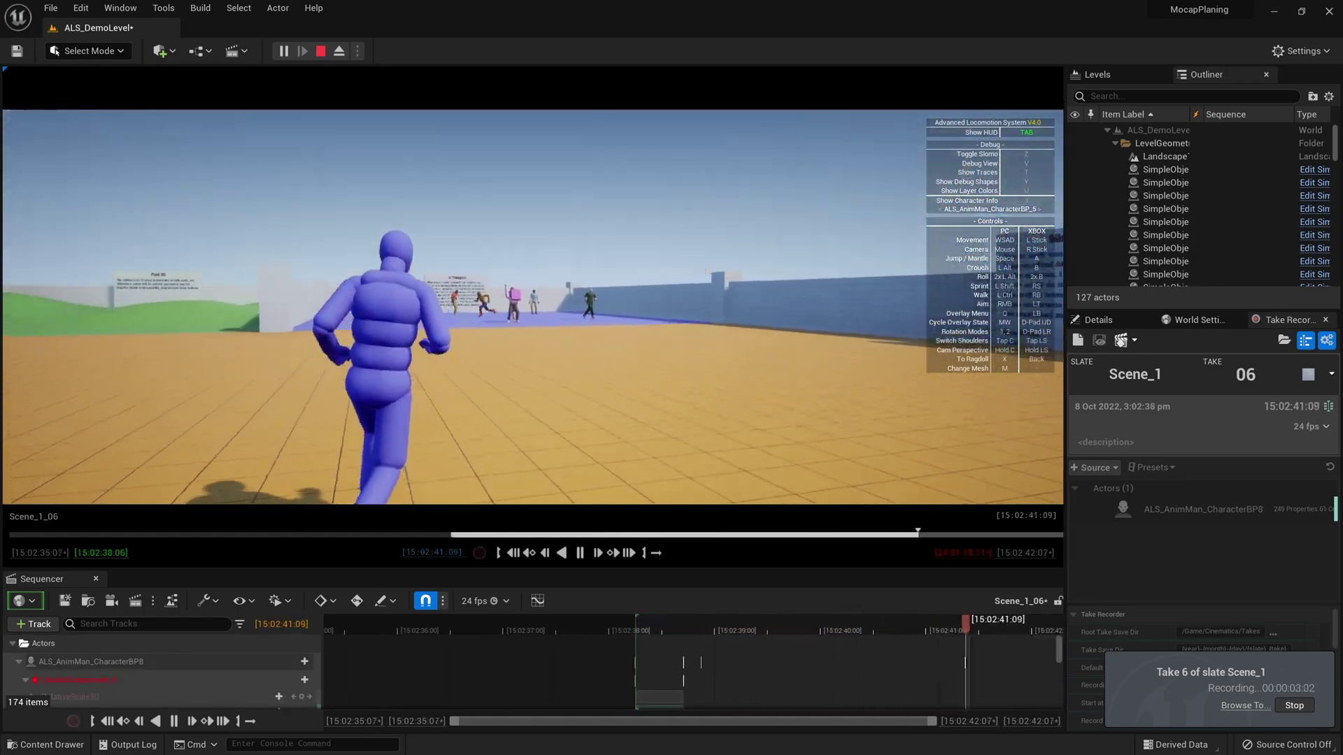
Step: Switch the character to the Binoculars overlay, aim with it, and end the play session to finish the take
{"action": "key", "text": "q"}
{"action": "scroll", "coordinate": [475, 338], "scroll_direction": "down", "scroll_amount": 8}
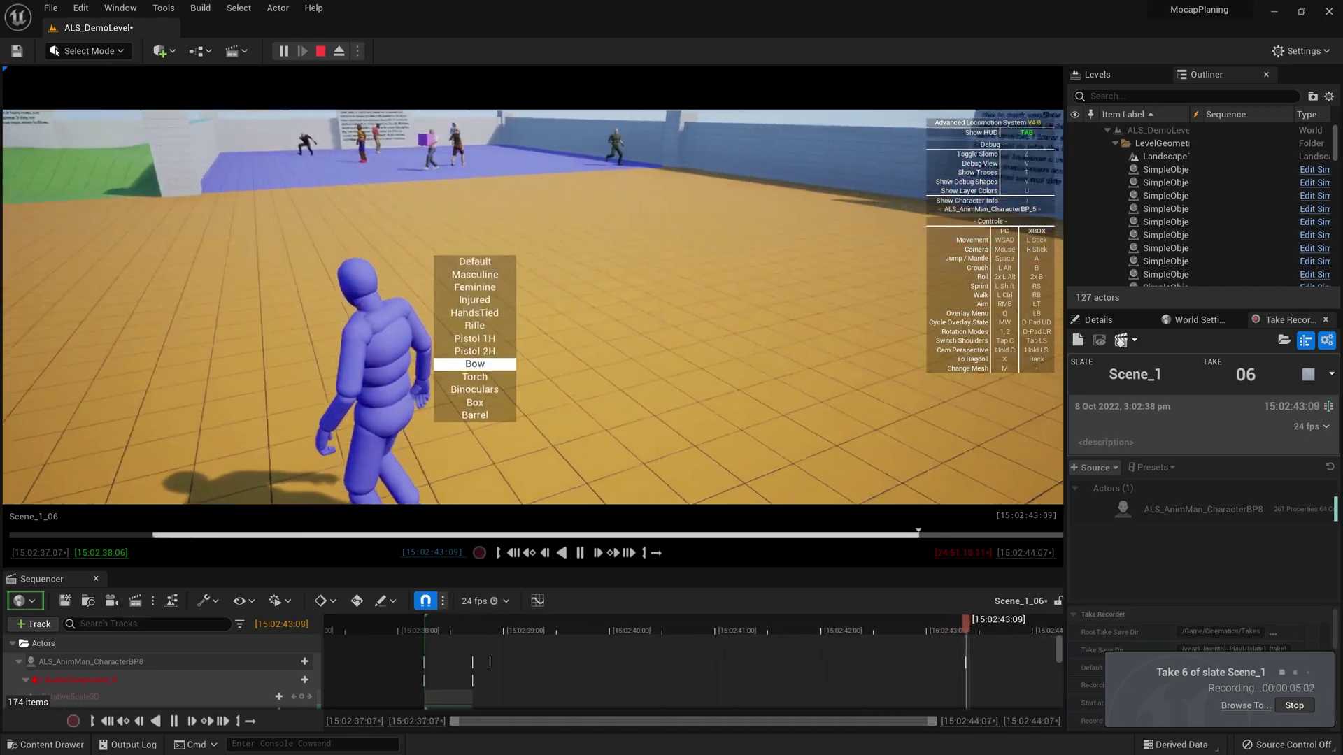
{"action": "scroll", "coordinate": [475, 338], "scroll_direction": "down", "scroll_amount": 2}
{"action": "right_click", "coordinate": [533, 307]}
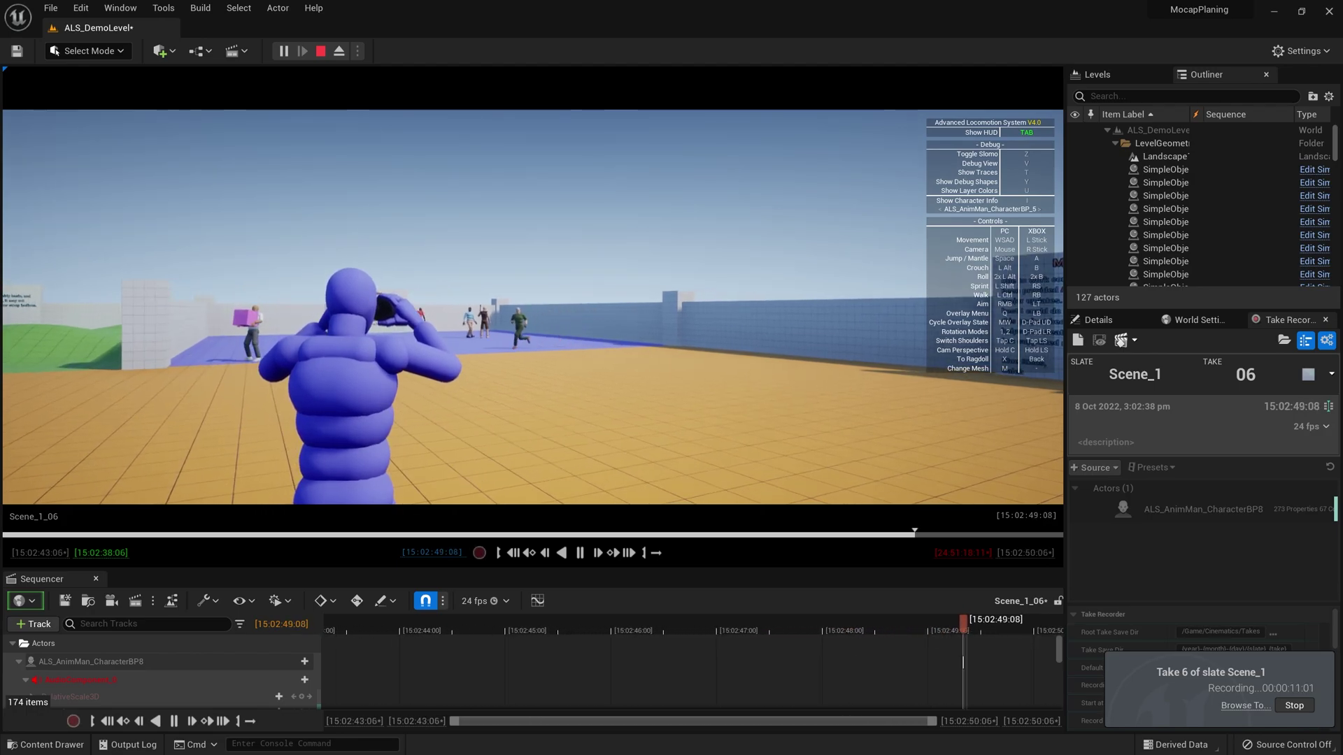
{"action": "key", "text": "Escape"}
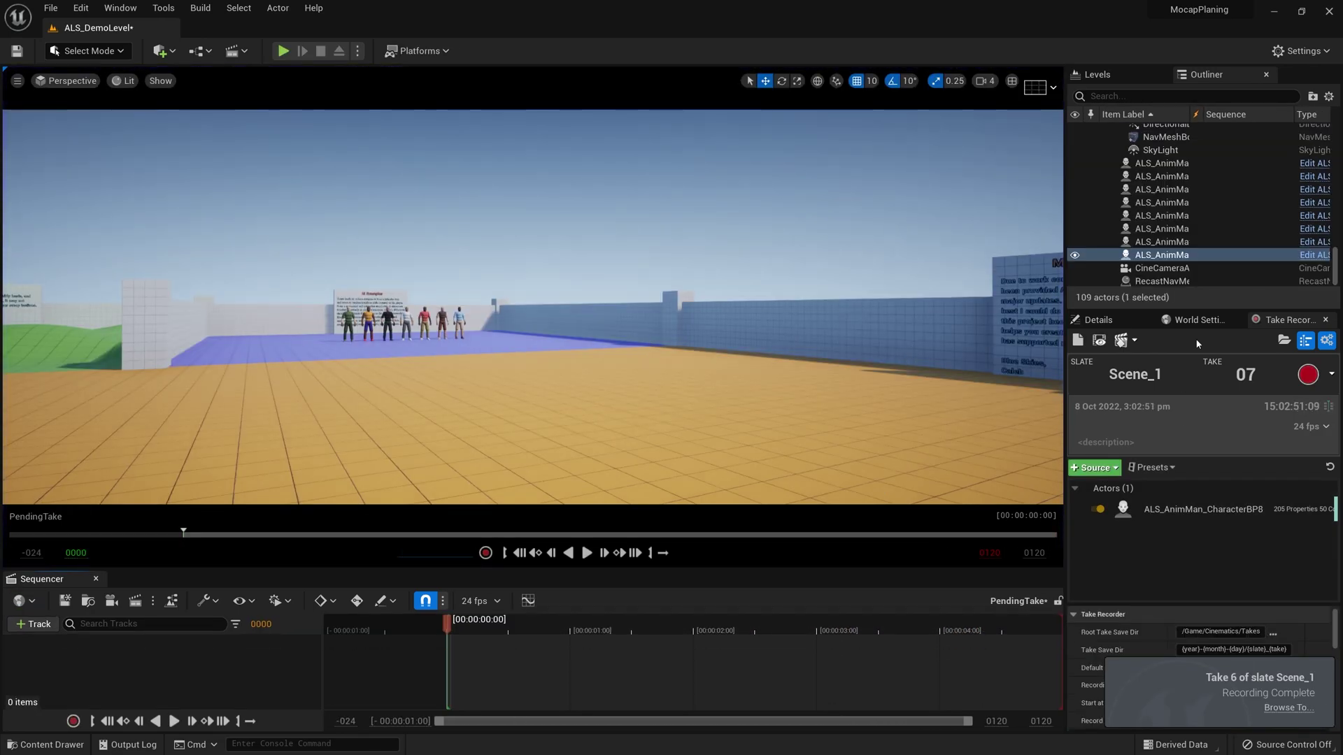
Step: Review the recorded Scene_1 take 06 by playing it back in Sequencer, and return to the pending take
{"action": "left_click", "coordinate": [1101, 343]}
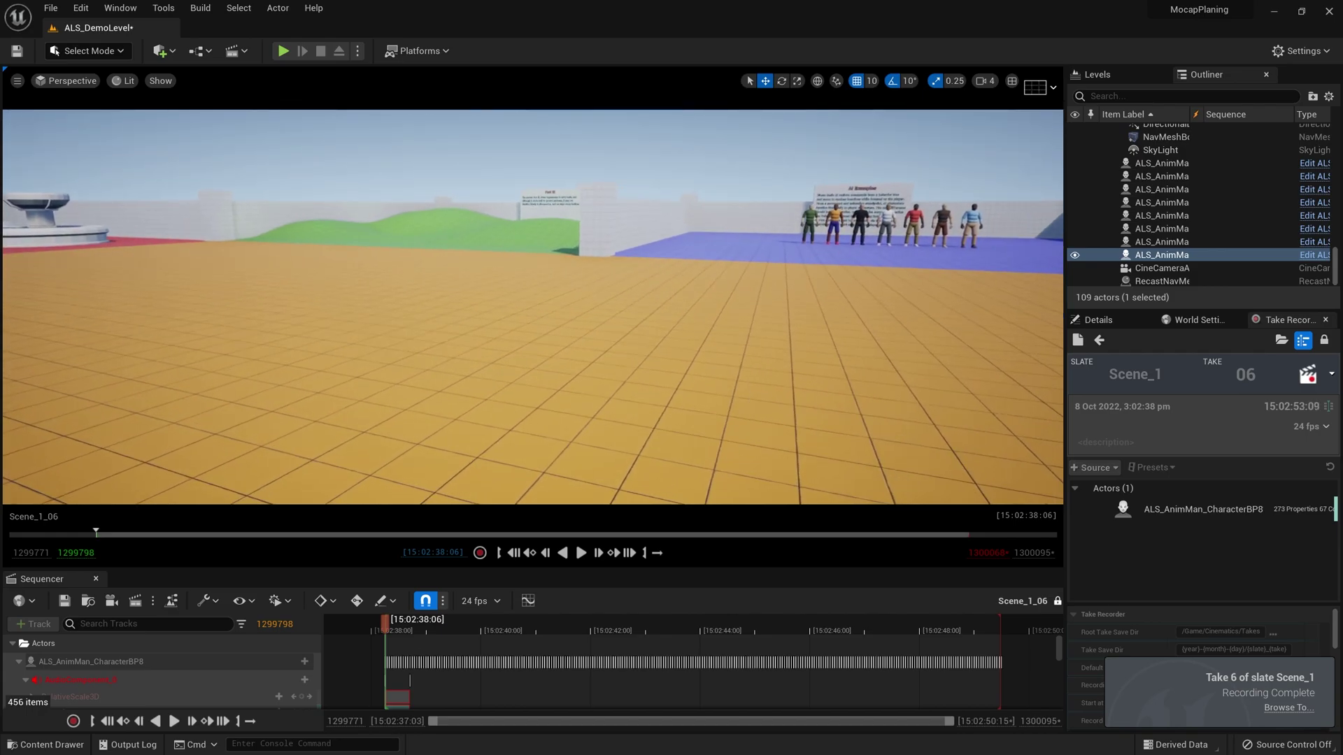
{"action": "left_click", "coordinate": [174, 721]}
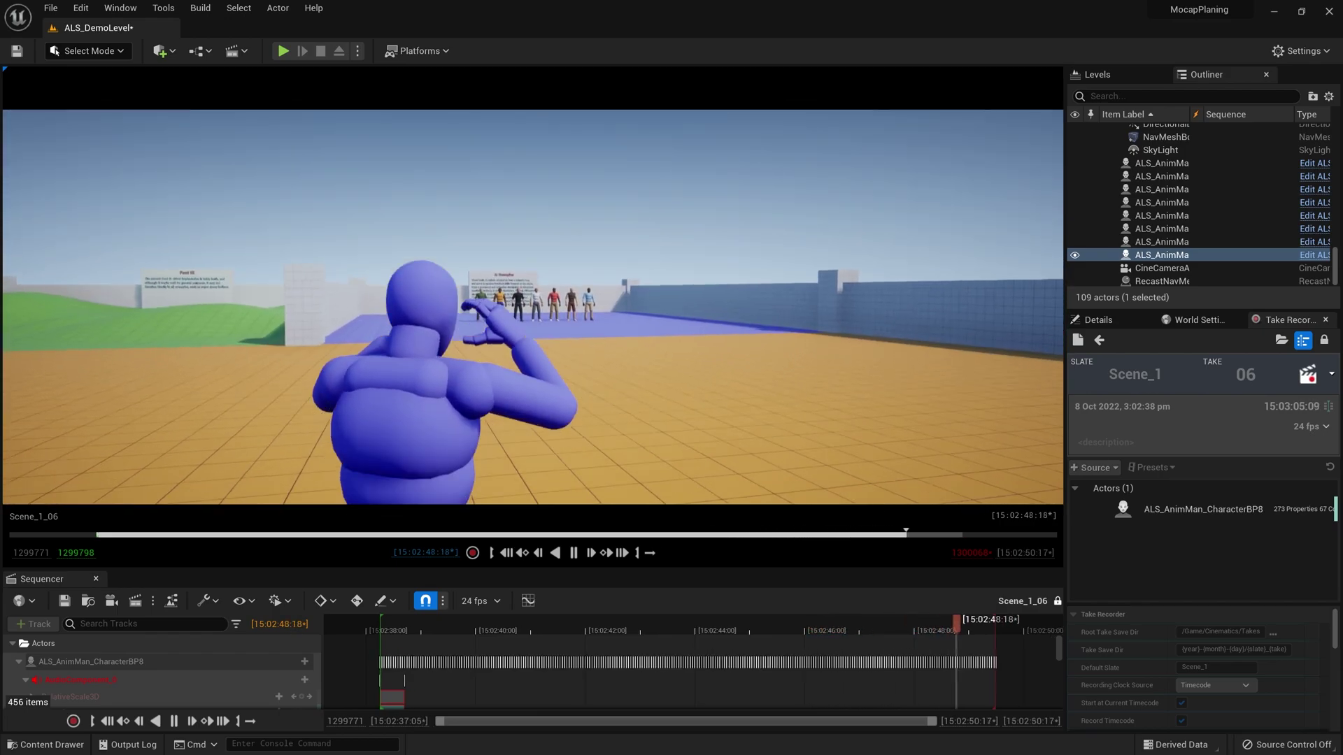
{"action": "key", "text": "space"}
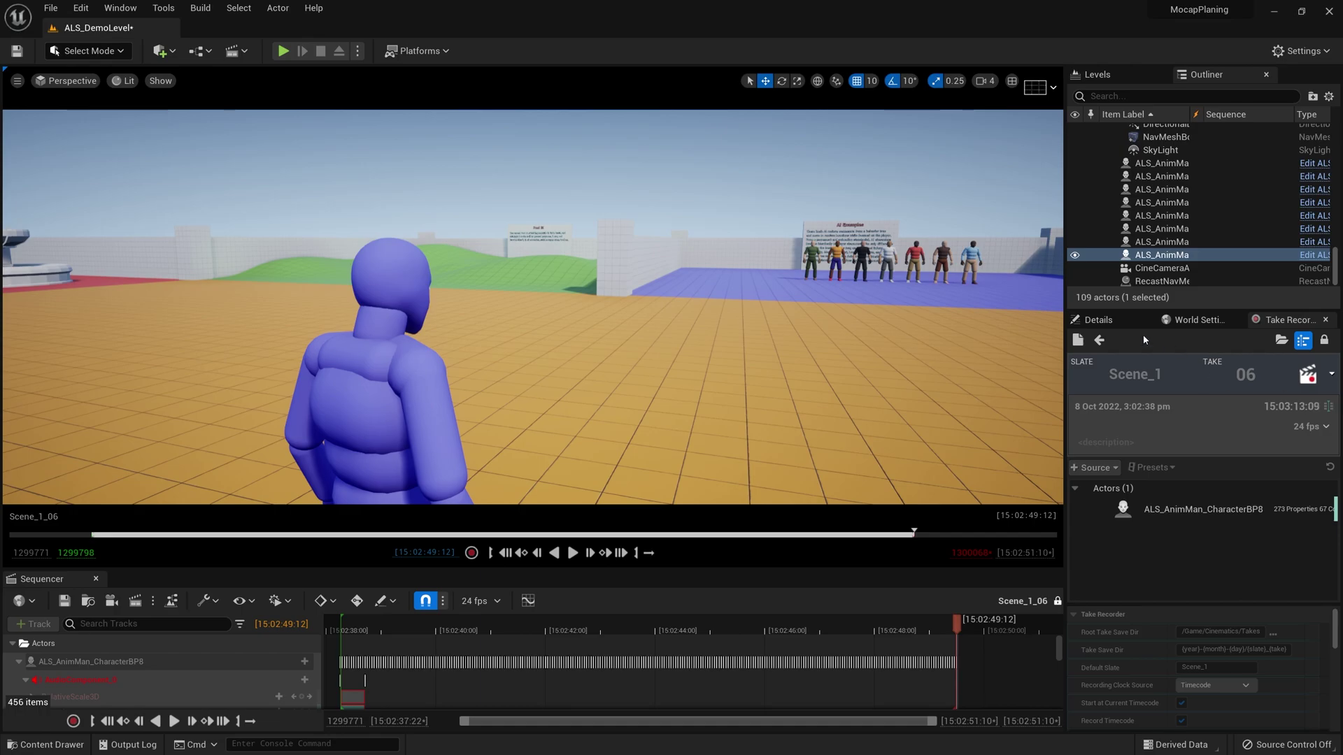
{"action": "left_click", "coordinate": [1105, 342]}
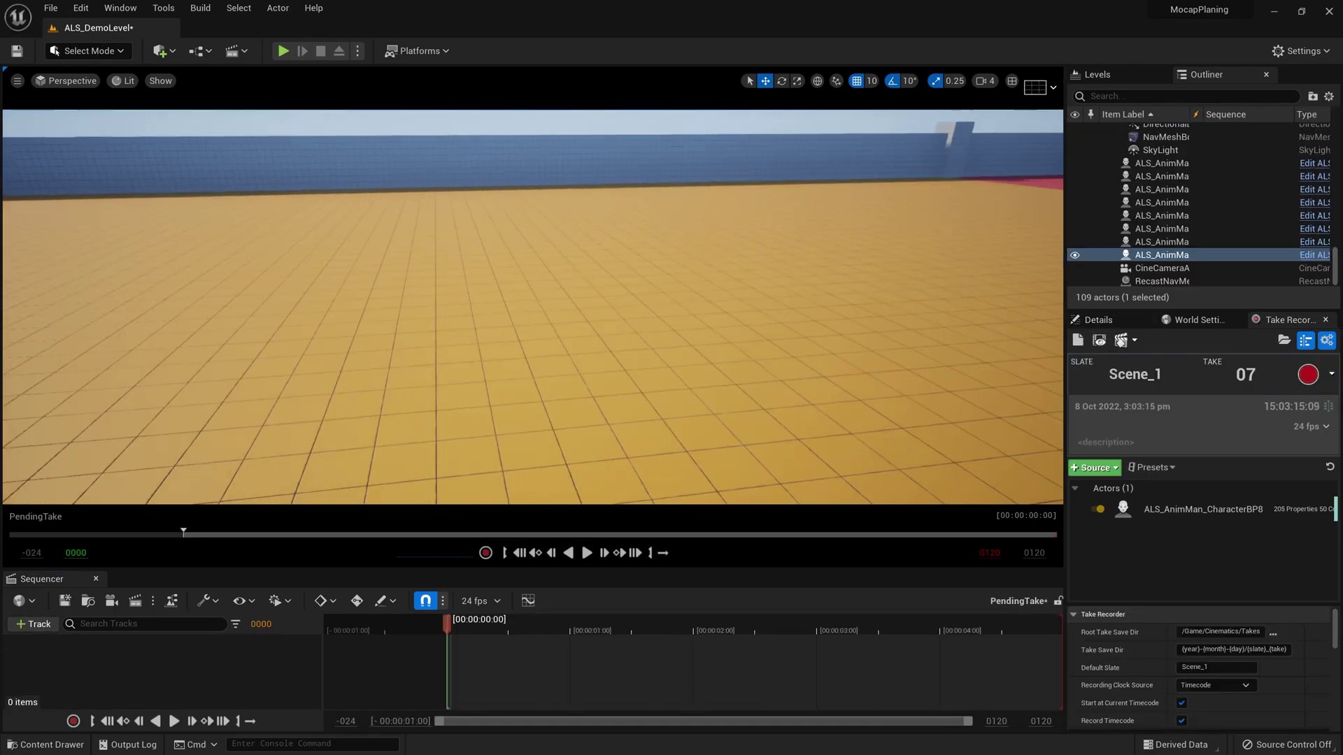
Step: Add the Third Person blueprint feature pack to the project
{"action": "key", "text": "ctrl+space"}
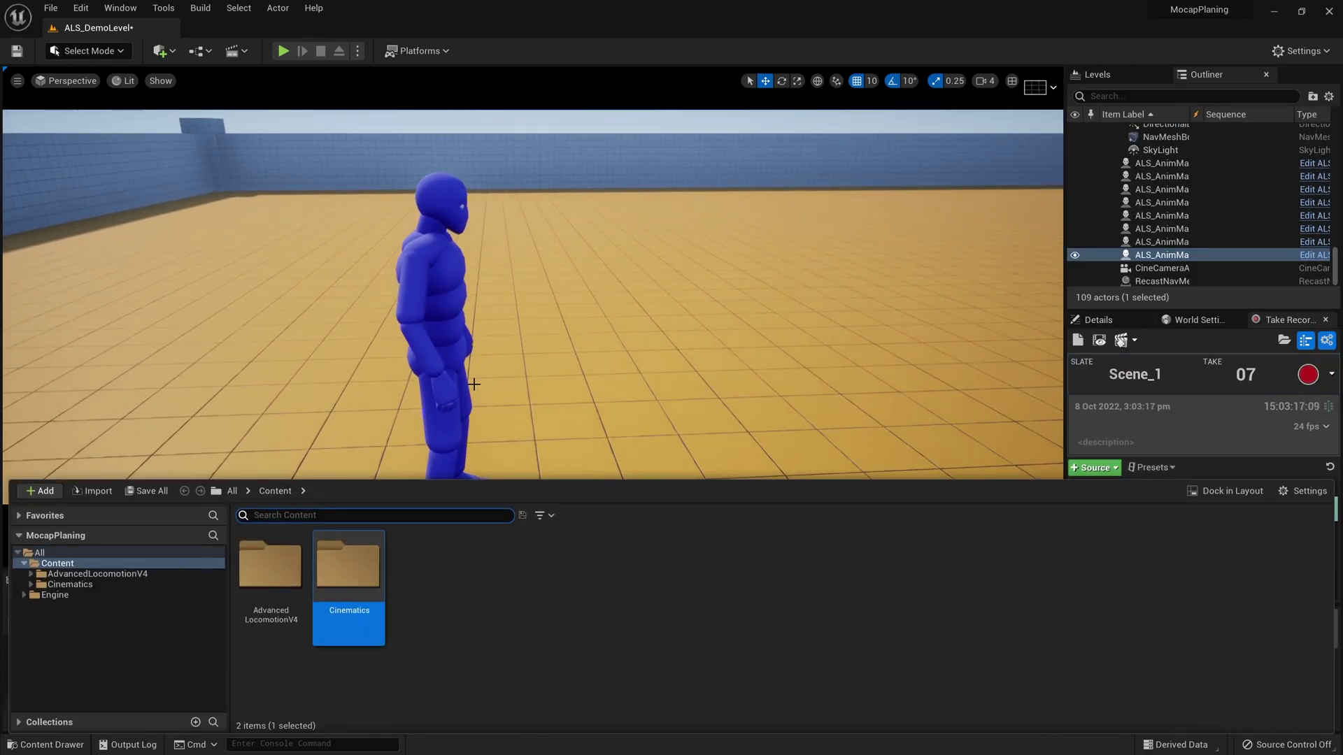
{"action": "left_click", "coordinate": [46, 493]}
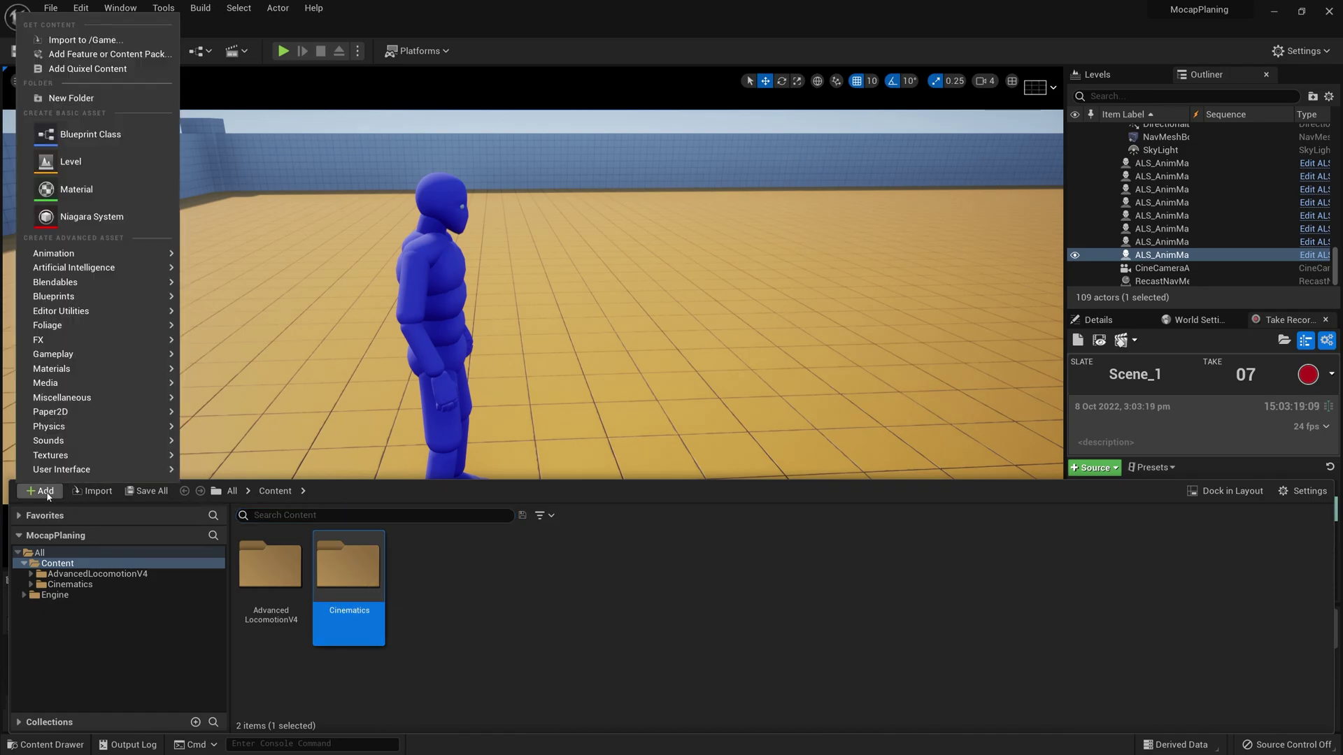
{"action": "left_click", "coordinate": [77, 54]}
{"action": "left_click", "coordinate": [475, 344]}
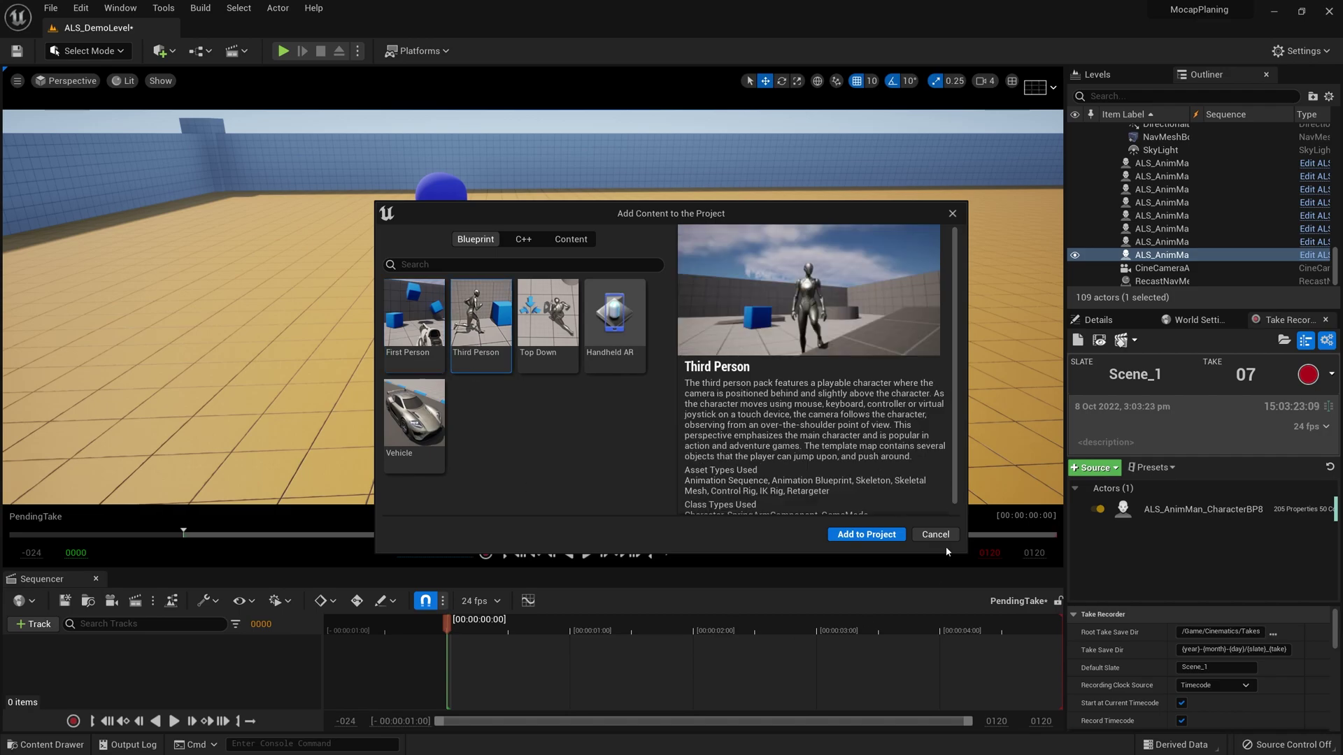
{"action": "left_click", "coordinate": [867, 534]}
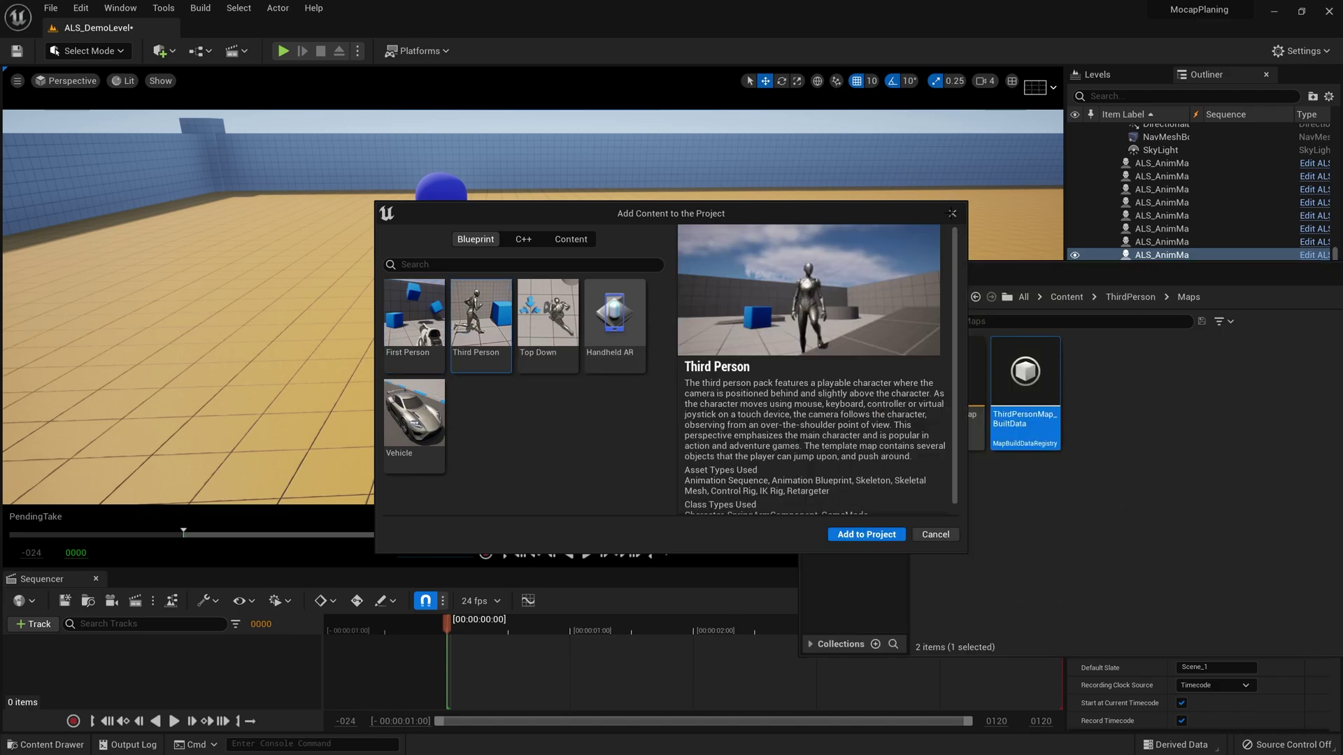
{"action": "left_click", "coordinate": [952, 213]}
Step: Open the ThirdPersonMap level, saving the modified content first, and minimize the Content Browser window
{"action": "left_click_drag", "start_coordinate": [1021, 275], "coordinate": [499, 323]}
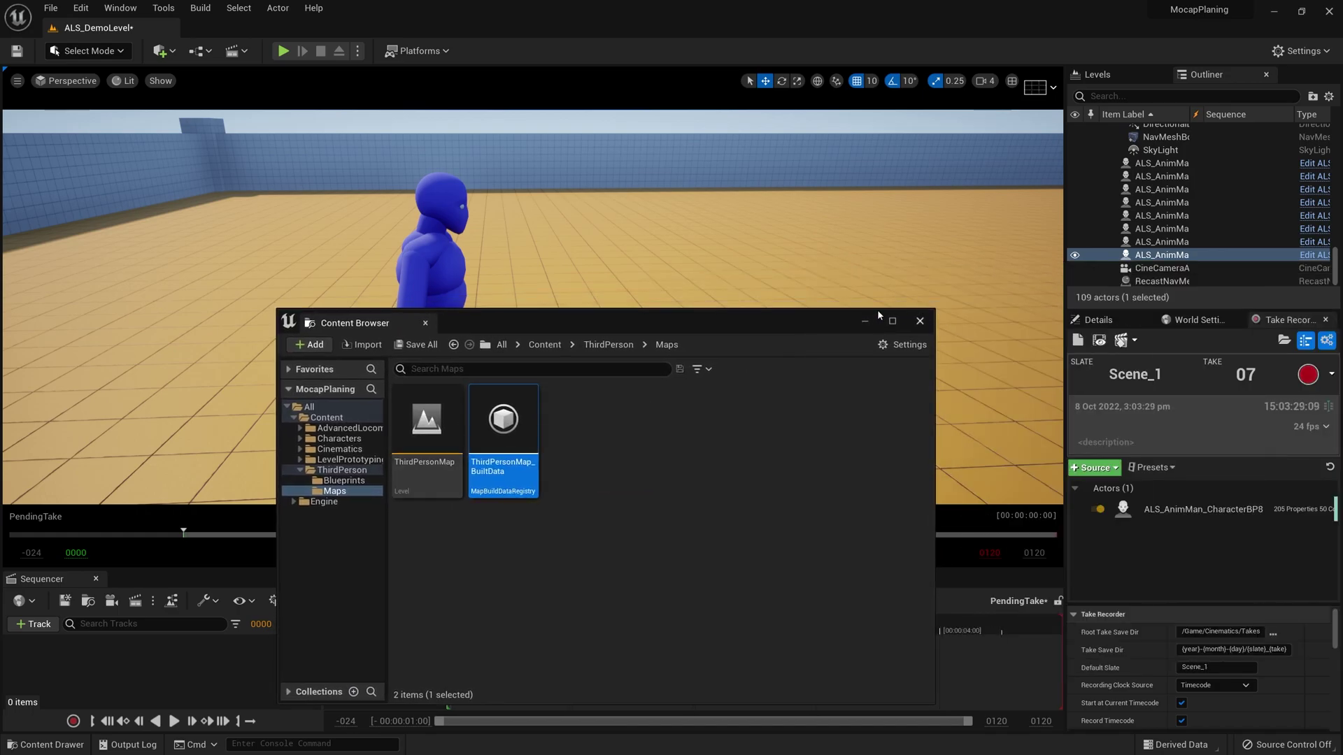
{"action": "double_click", "coordinate": [395, 462]}
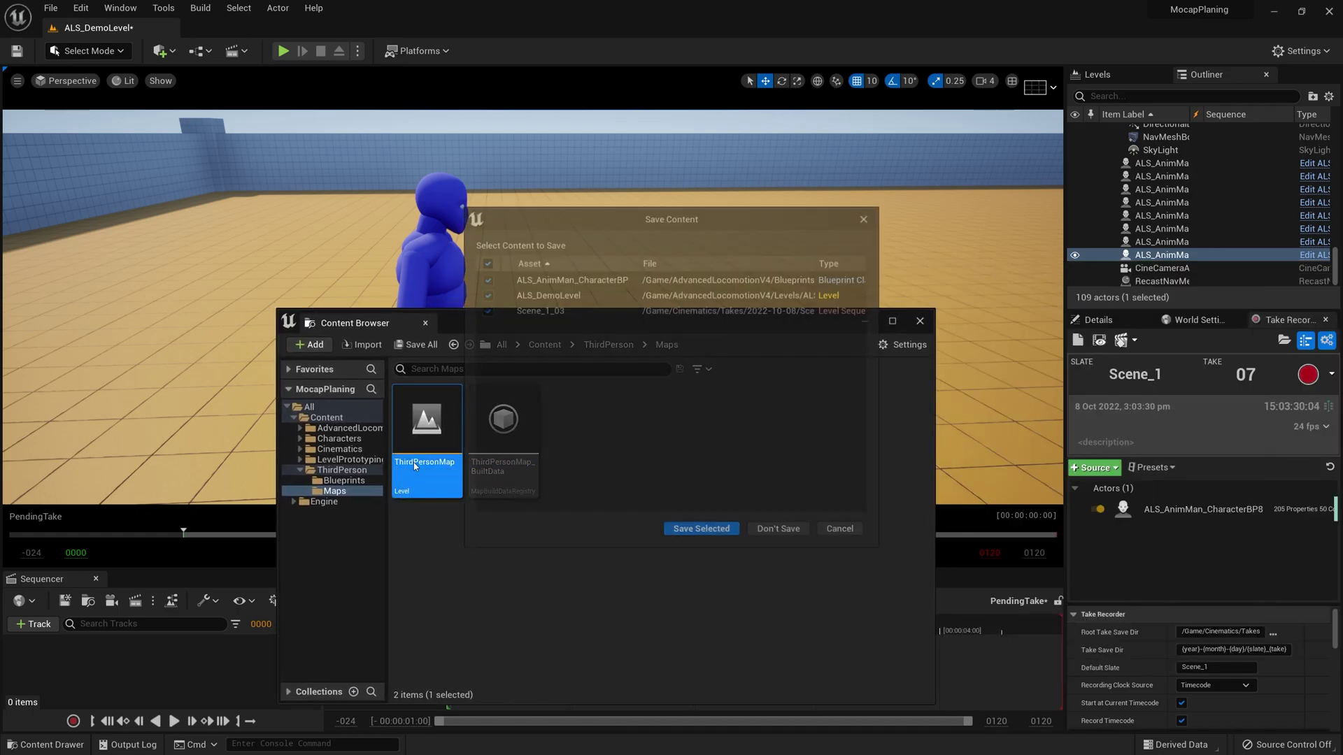
{"action": "left_click", "coordinate": [701, 533]}
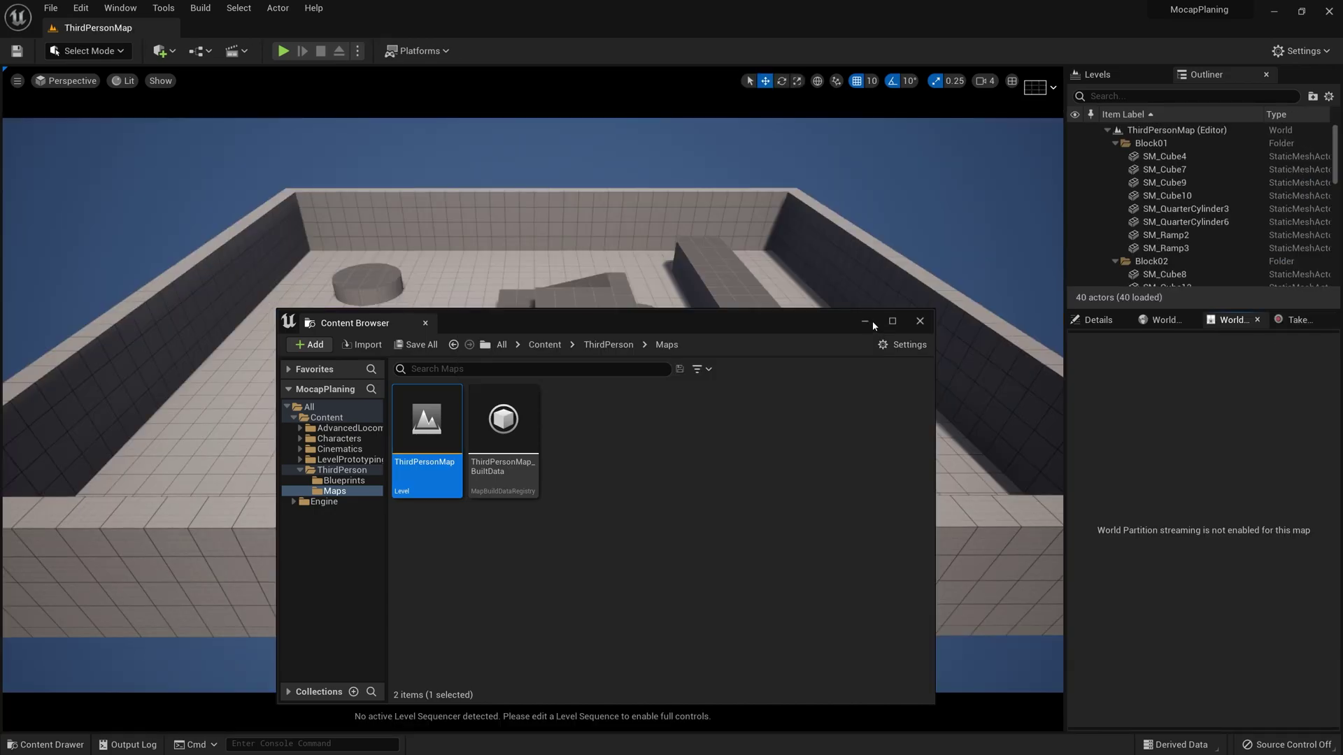
{"action": "left_click", "coordinate": [871, 322]}
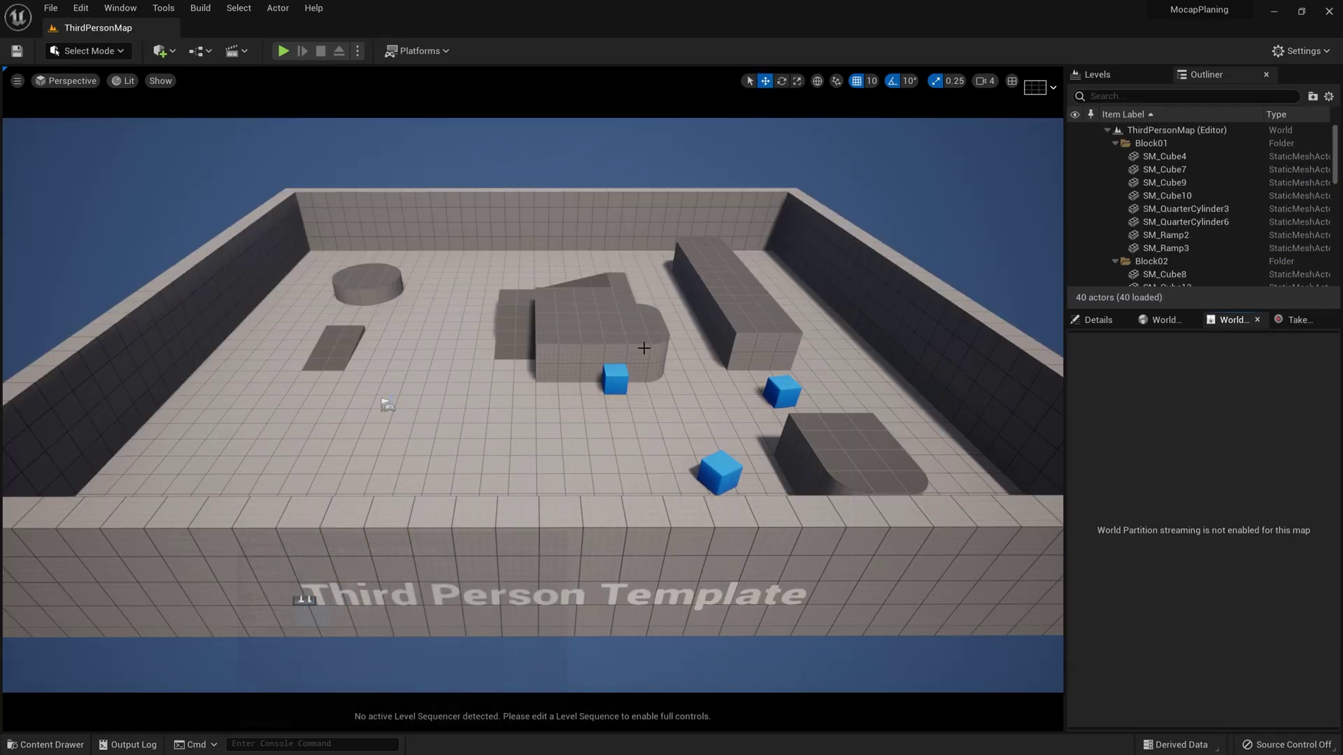
{"action": "key", "text": "w"}
{"action": "mouse_move", "coordinate": [662, 351]}
{"action": "right_mouse_down"}
{"action": "mouse_move", "coordinate": [647, 358]}
{"action": "mouse_move", "coordinate": [662, 351]}
{"action": "right_mouse_up"}
{"action": "scroll", "coordinate": [662, 352], "scroll_direction": "up", "scroll_amount": 1}
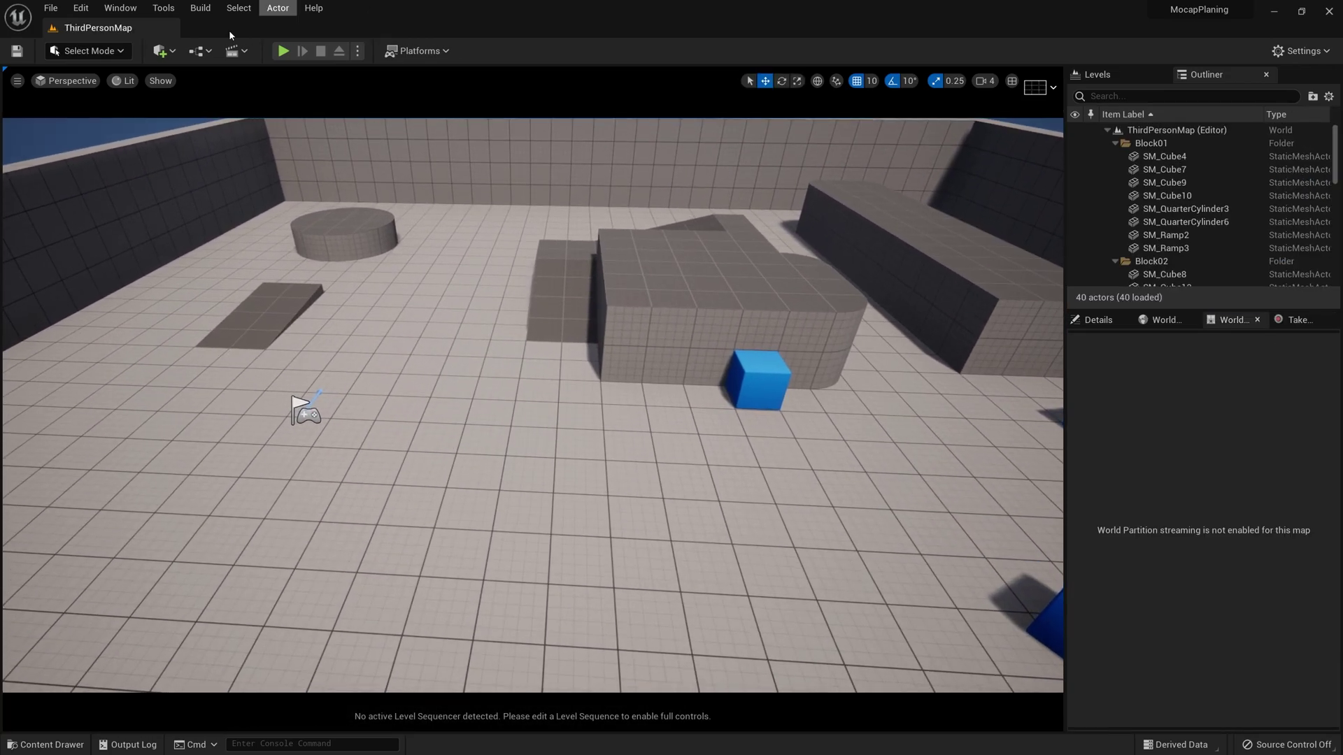
Step: Play-test the level by running and jumping the third-person character around the obstacles, and end the play session
{"action": "left_click", "coordinate": [284, 51]}
{"action": "key", "text": "w"}
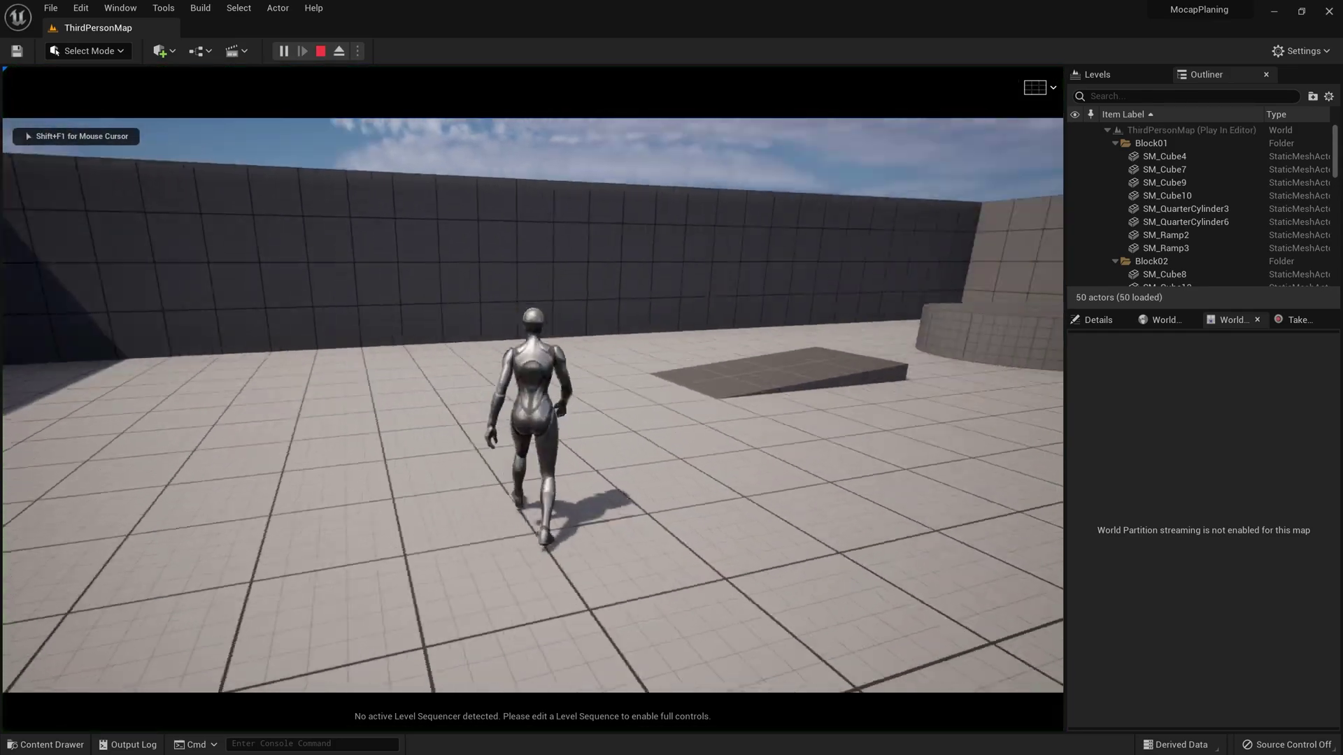
{"action": "key", "text": "space"}
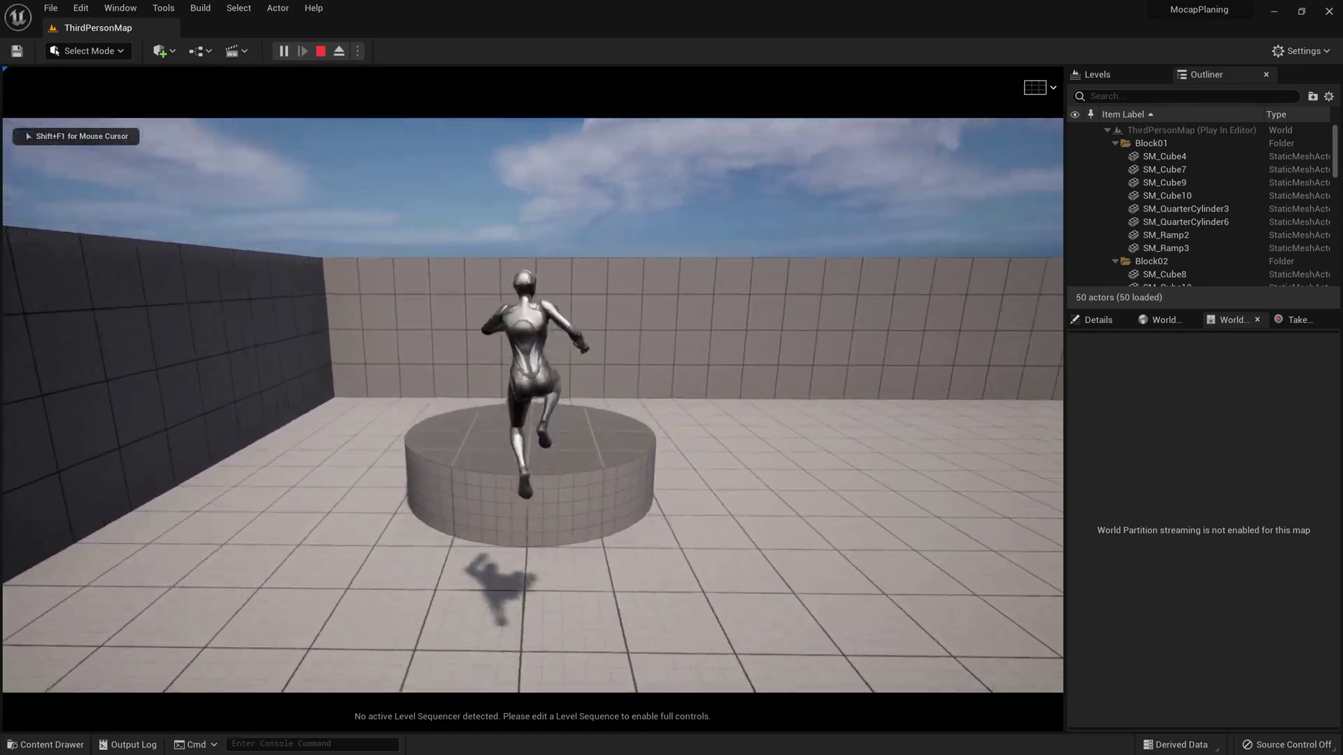
{"action": "key", "text": "space"}
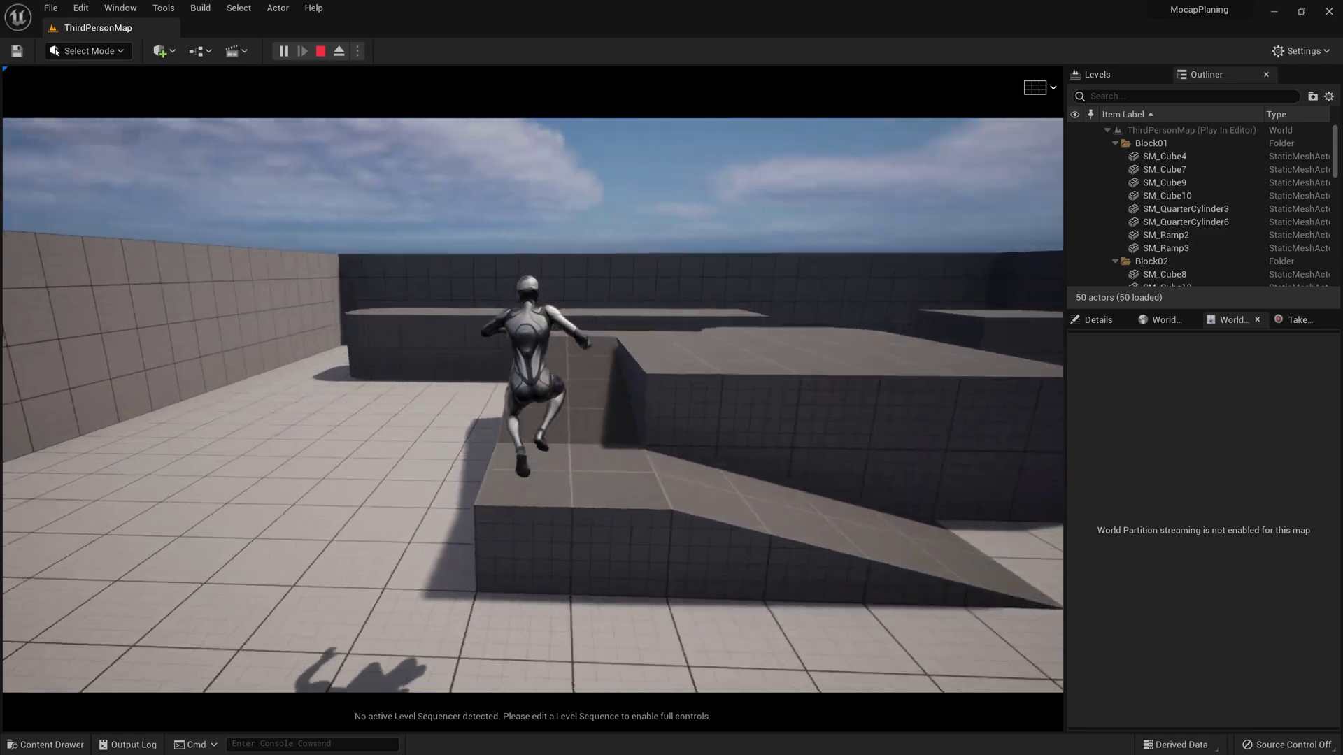
{"action": "key", "text": "Escape"}
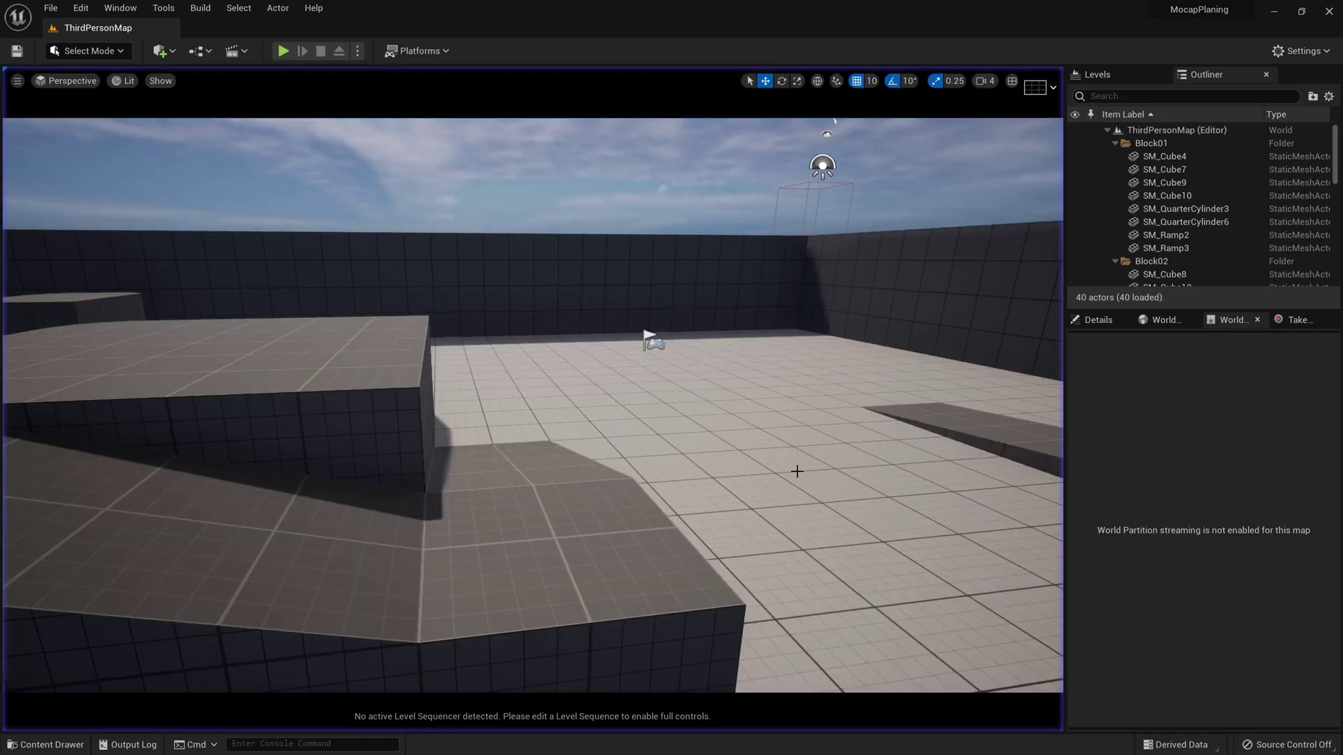
Step: Delete the Player Start actor from the open floor of the level
{"action": "key", "text": "w"}
{"action": "right_click_drag", "start_coordinate": [676, 412], "coordinate": [433, 398]}
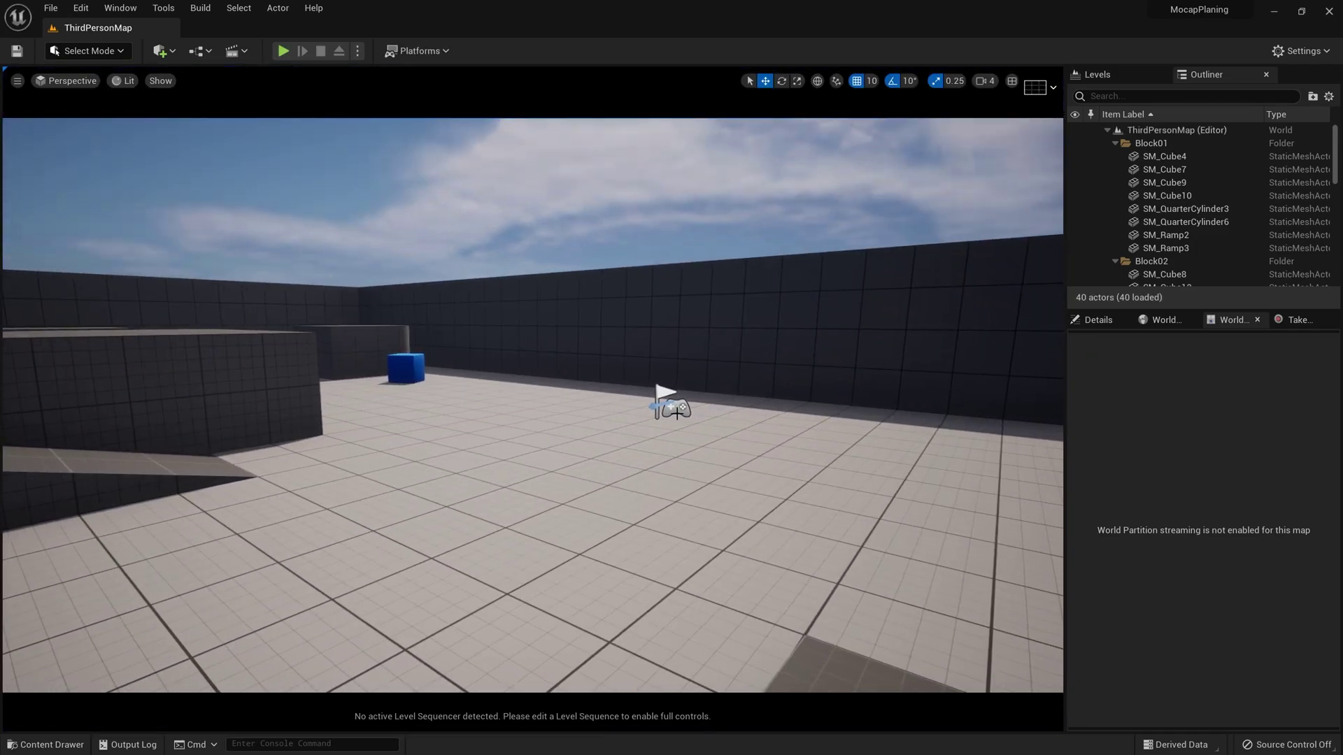
{"action": "left_click", "coordinate": [675, 413]}
{"action": "key", "text": "Delete"}
Step: Place BP_ThirdPersonCharacter from the ThirdPerson/Blueprints folder on the level floor and frame it in the view
{"action": "key", "text": "ctrl+space"}
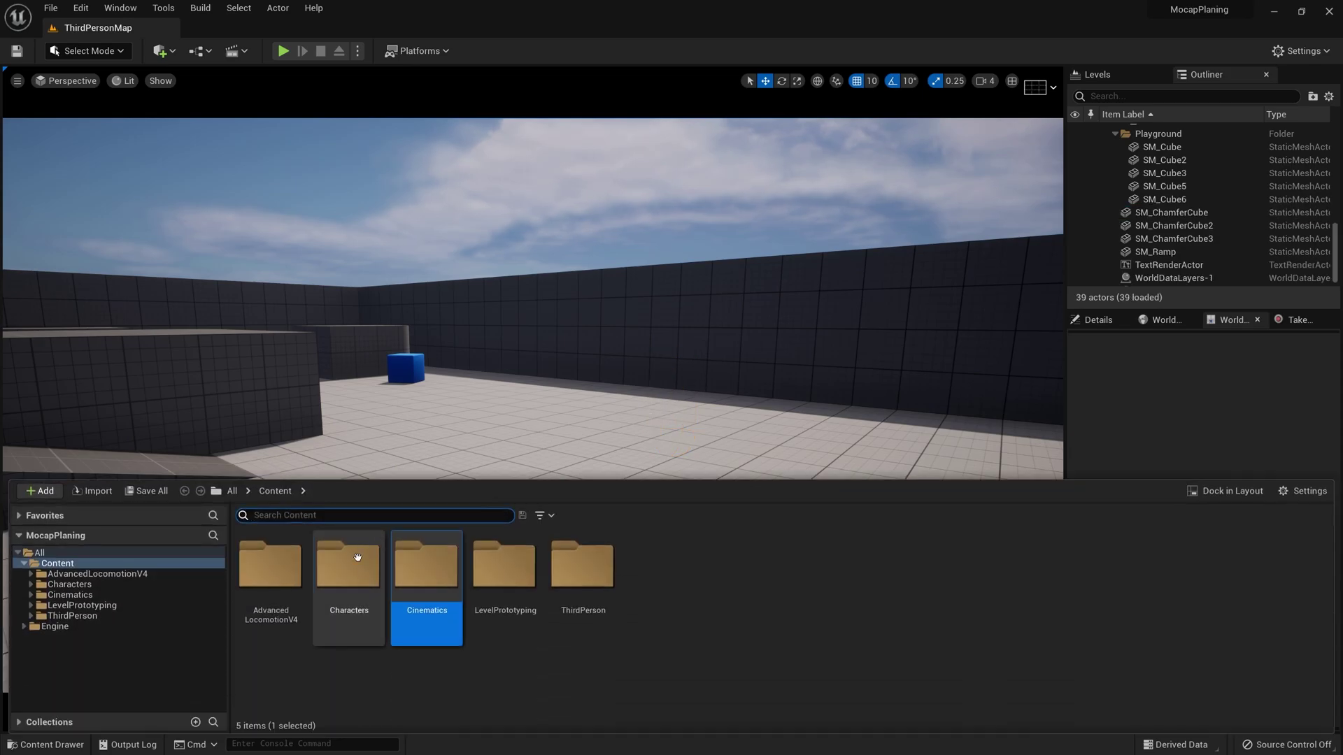
{"action": "double_click", "coordinate": [566, 619]}
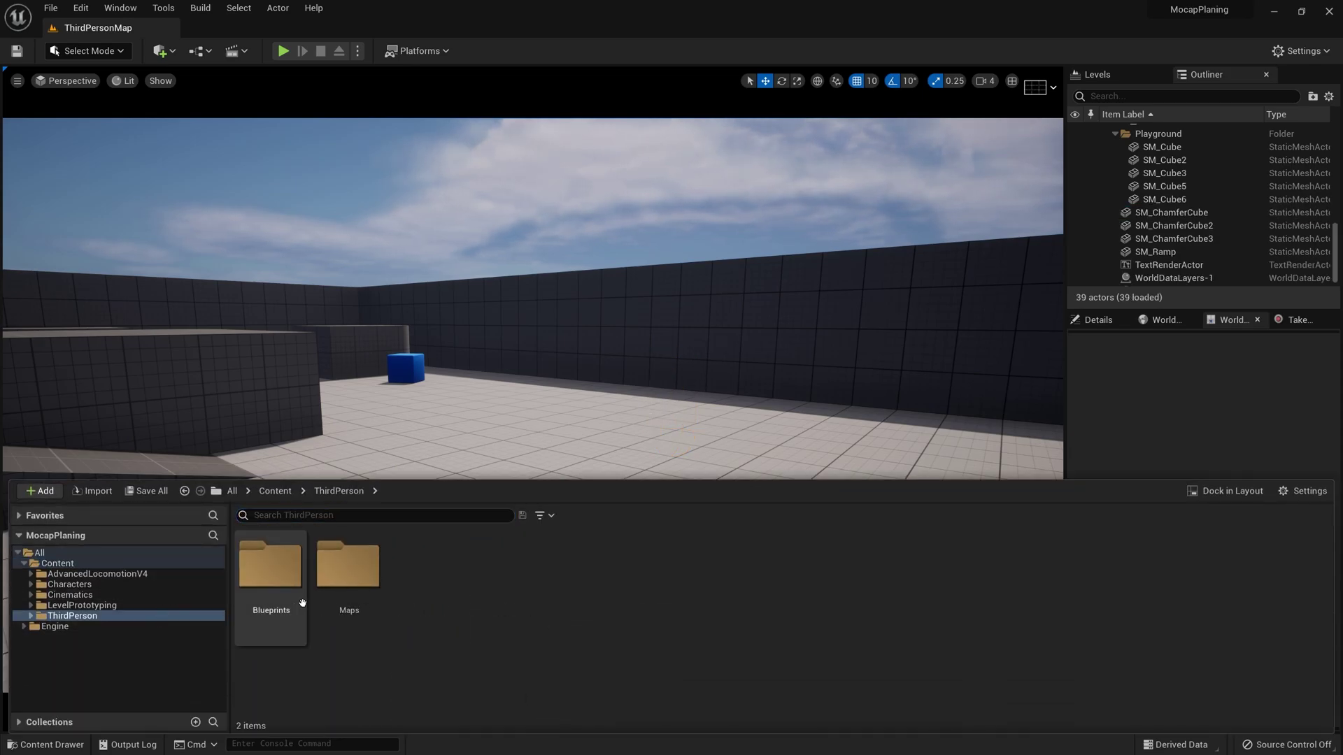
{"action": "double_click", "coordinate": [271, 567]}
{"action": "left_click_drag", "start_coordinate": [271, 567], "coordinate": [705, 535]}
{"action": "key", "text": "f"}
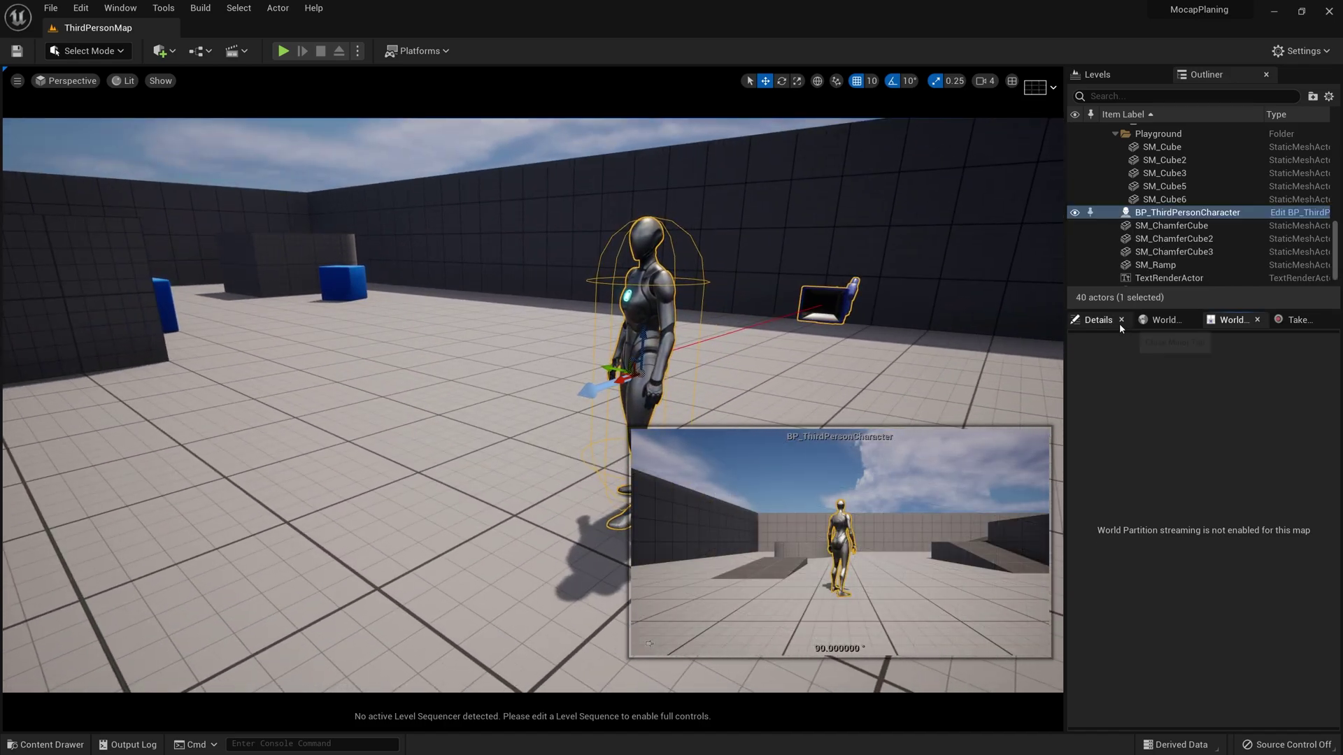
Step: Reopen the Details view and set the placed character's Auto Possess Player to Player 0
{"action": "left_click", "coordinate": [121, 8]}
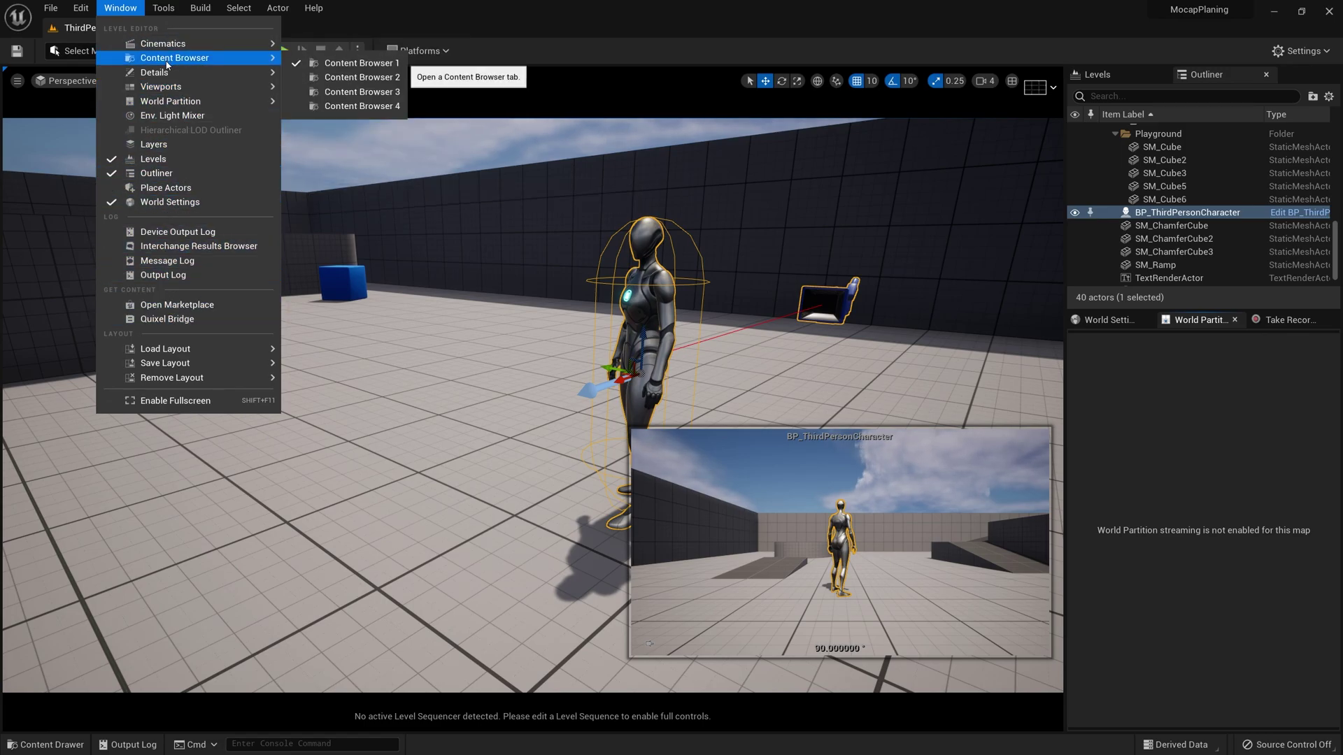
{"action": "mouse_move", "coordinate": [168, 73]}
{"action": "left_click", "coordinate": [342, 77]}
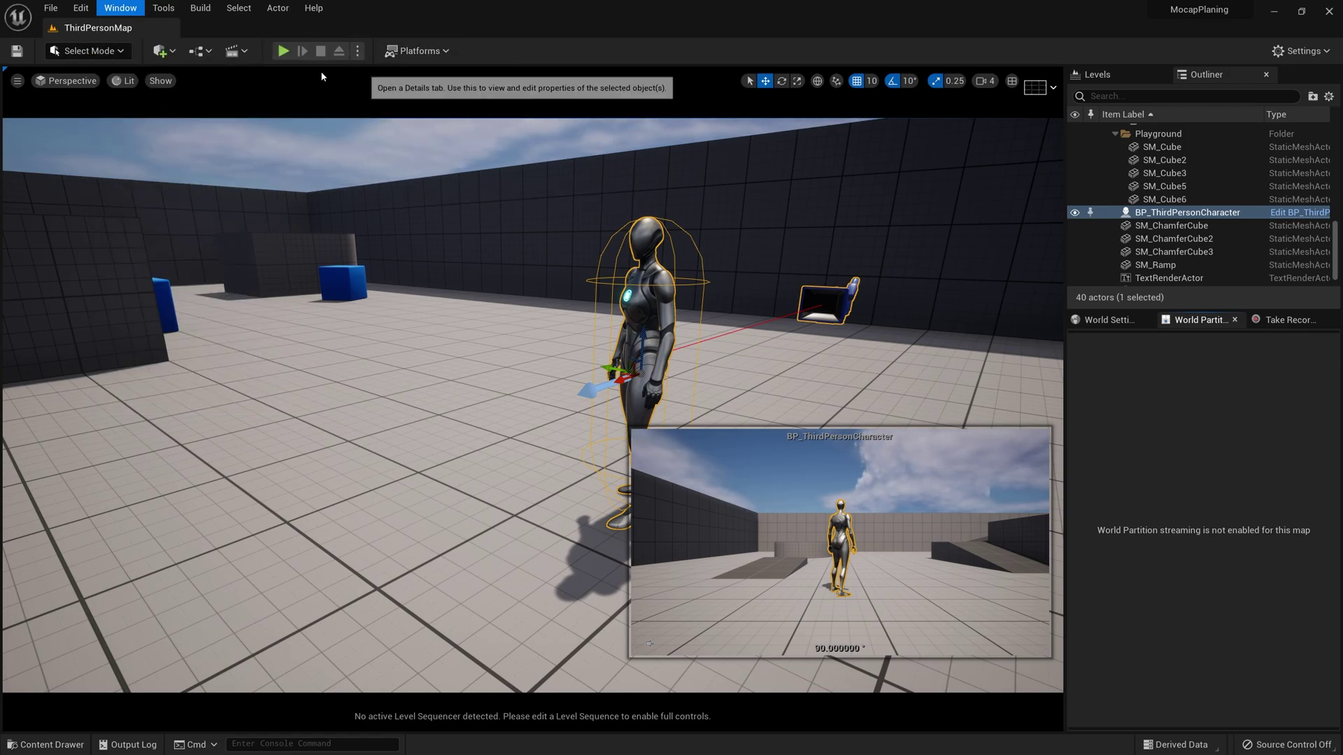
{"action": "scroll", "coordinate": [1207, 630], "scroll_direction": "down", "scroll_amount": 10}
{"action": "scroll", "coordinate": [1207, 629], "scroll_direction": "down", "scroll_amount": 15}
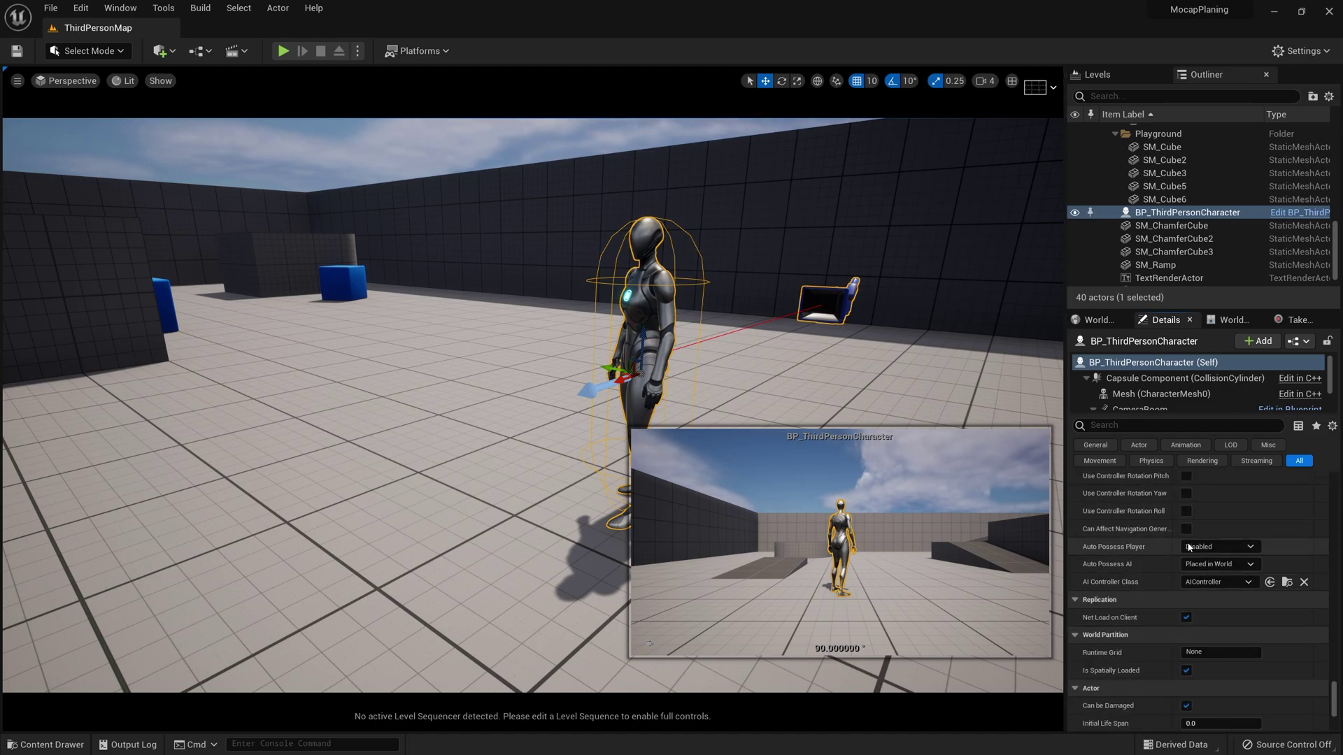
{"action": "left_click", "coordinate": [1190, 547]}
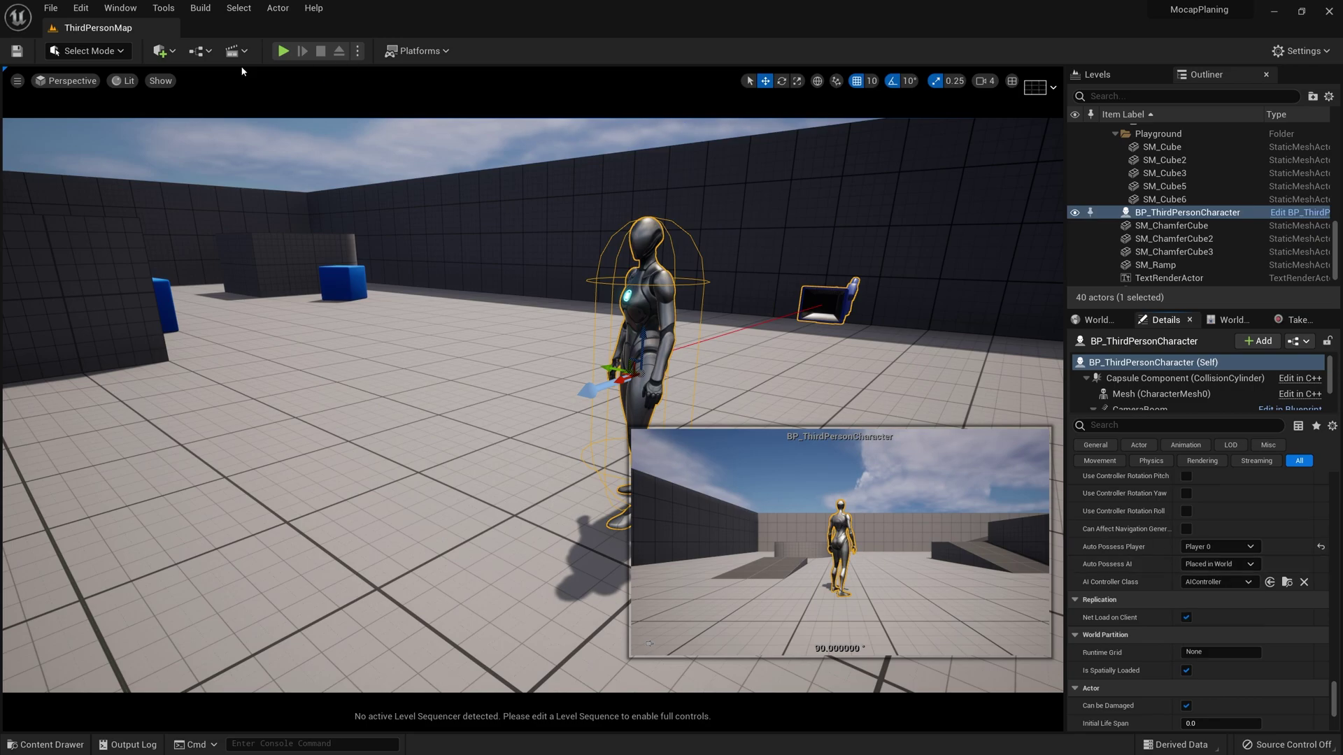
Step: Replace the ALS_AnimMan_CharacterBP8 source in Take Recorder with the BP_ThirdPersonCharacter actor
{"action": "left_click", "coordinate": [1293, 320]}
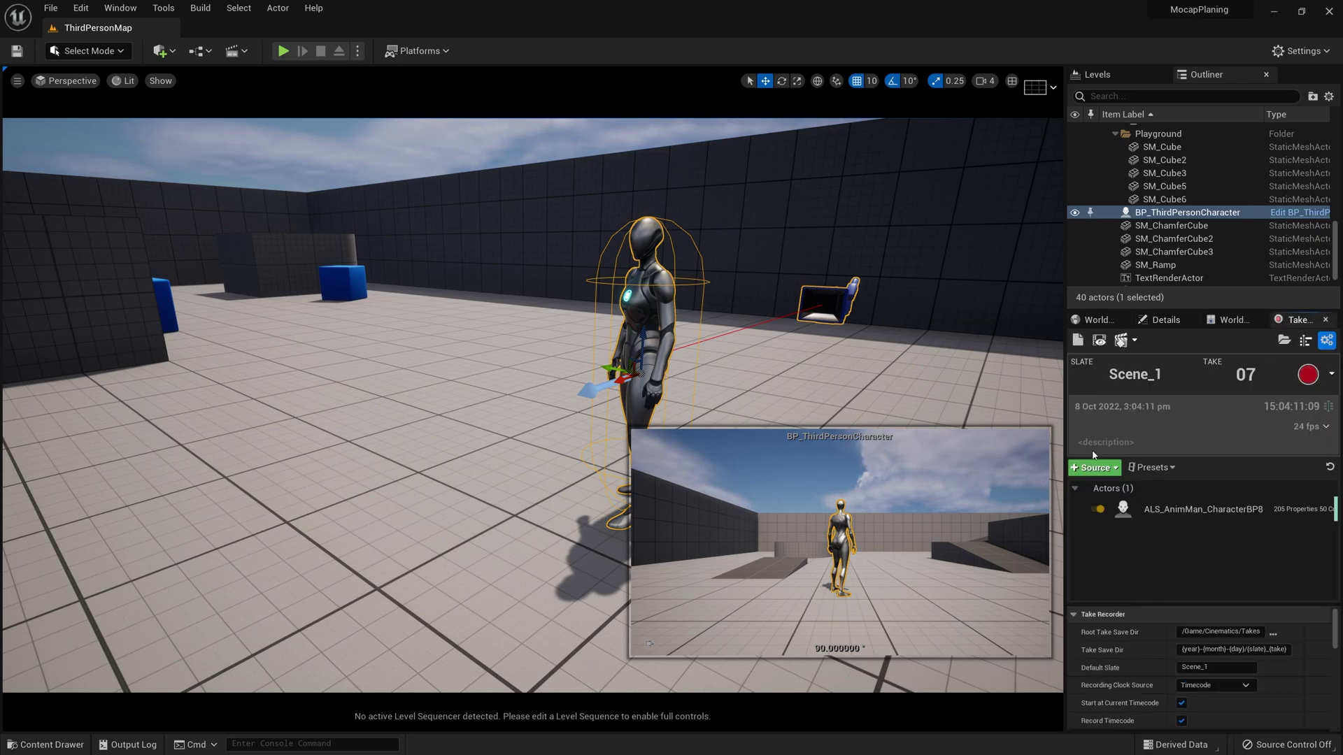
{"action": "left_click", "coordinate": [1141, 512]}
{"action": "key", "text": "Delete"}
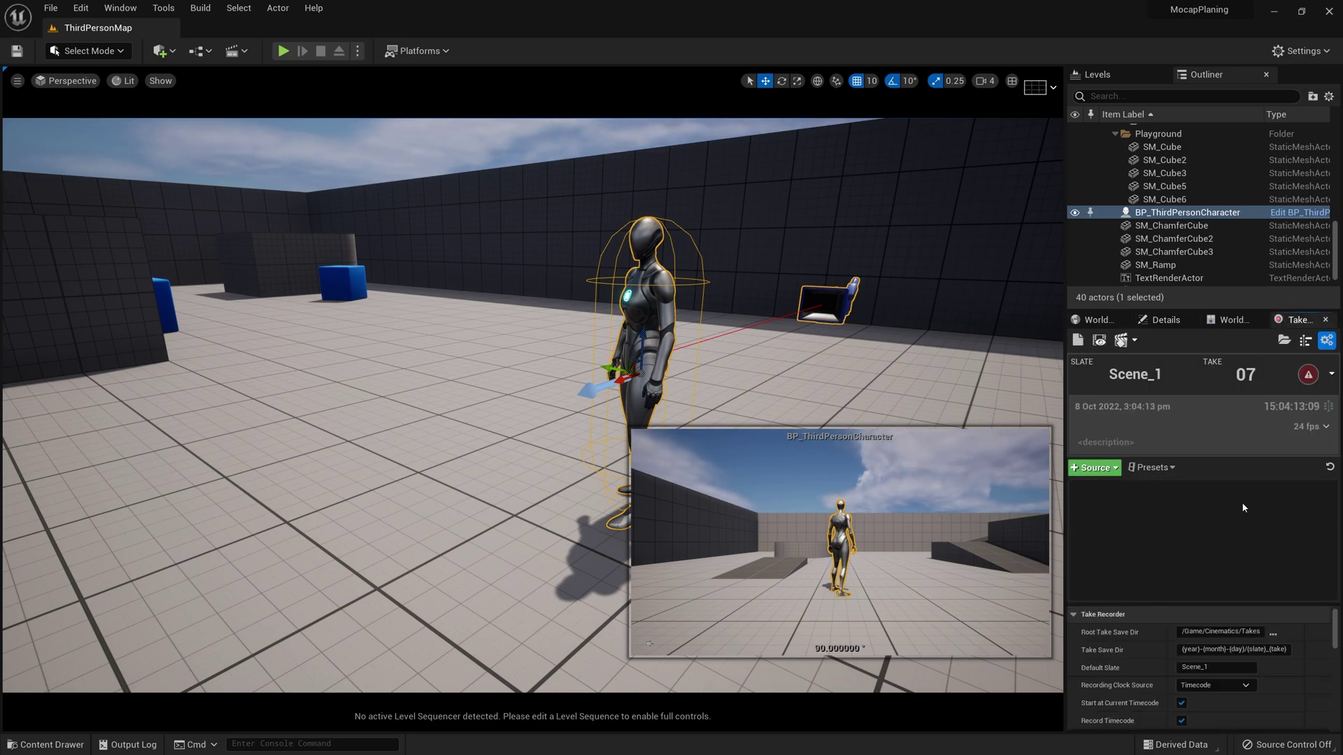
{"action": "left_click", "coordinate": [1075, 467]}
{"action": "mouse_move", "coordinate": [1112, 488]}
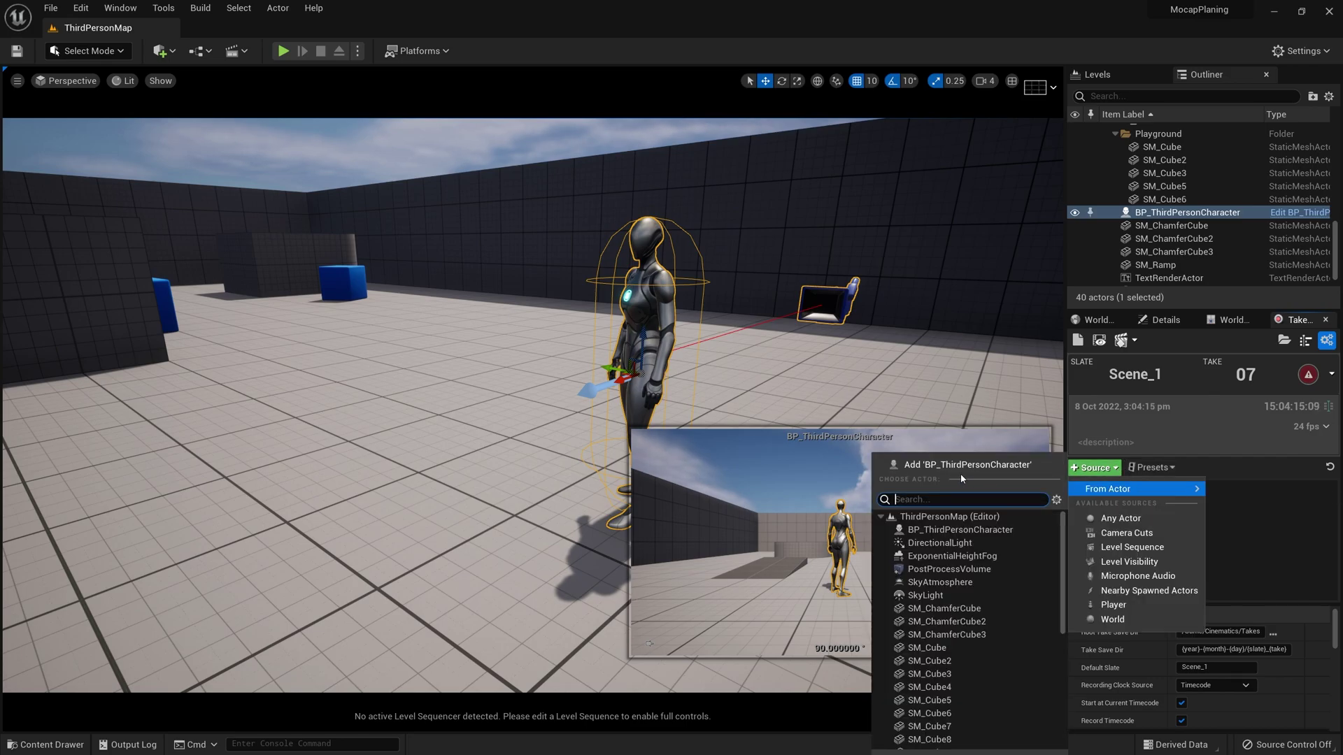
{"action": "left_click", "coordinate": [1009, 465]}
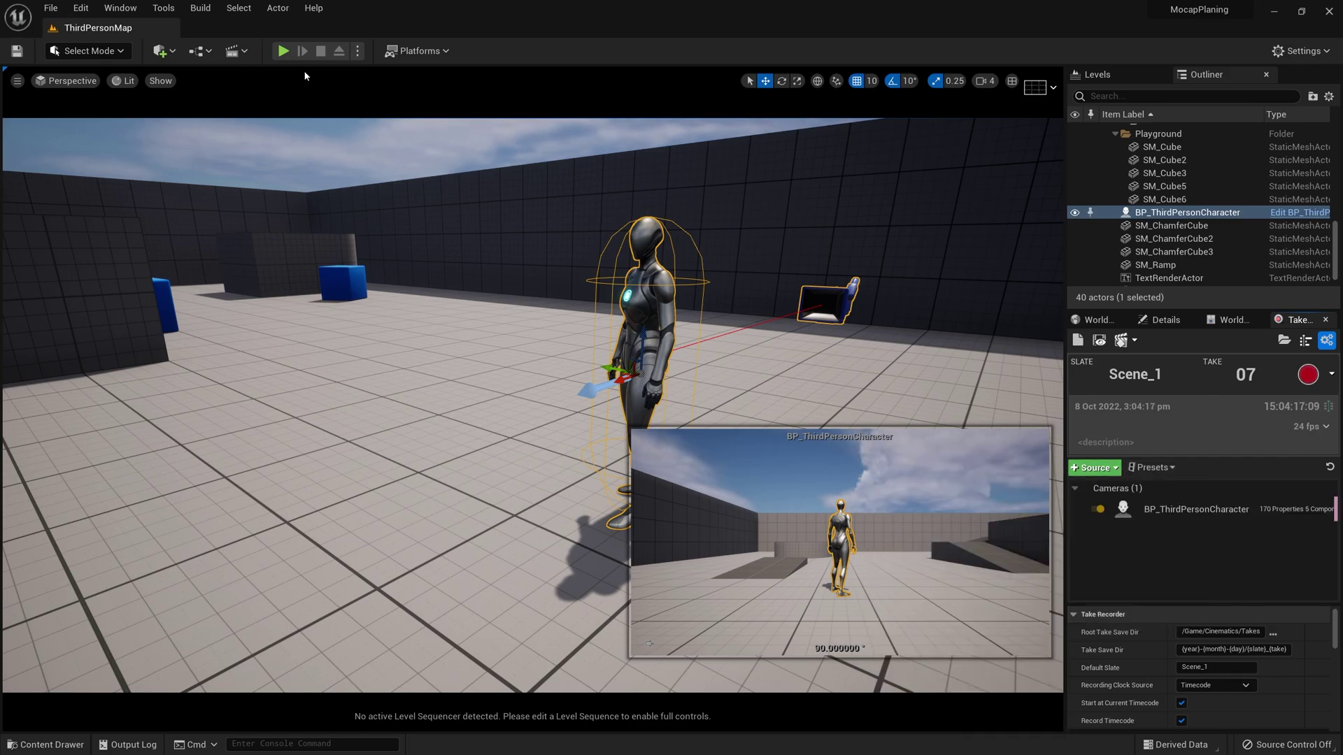
Step: Play the level, record the character's movement as Scene_1 take 07, and end the play session to finish the take
{"action": "left_click", "coordinate": [283, 51]}
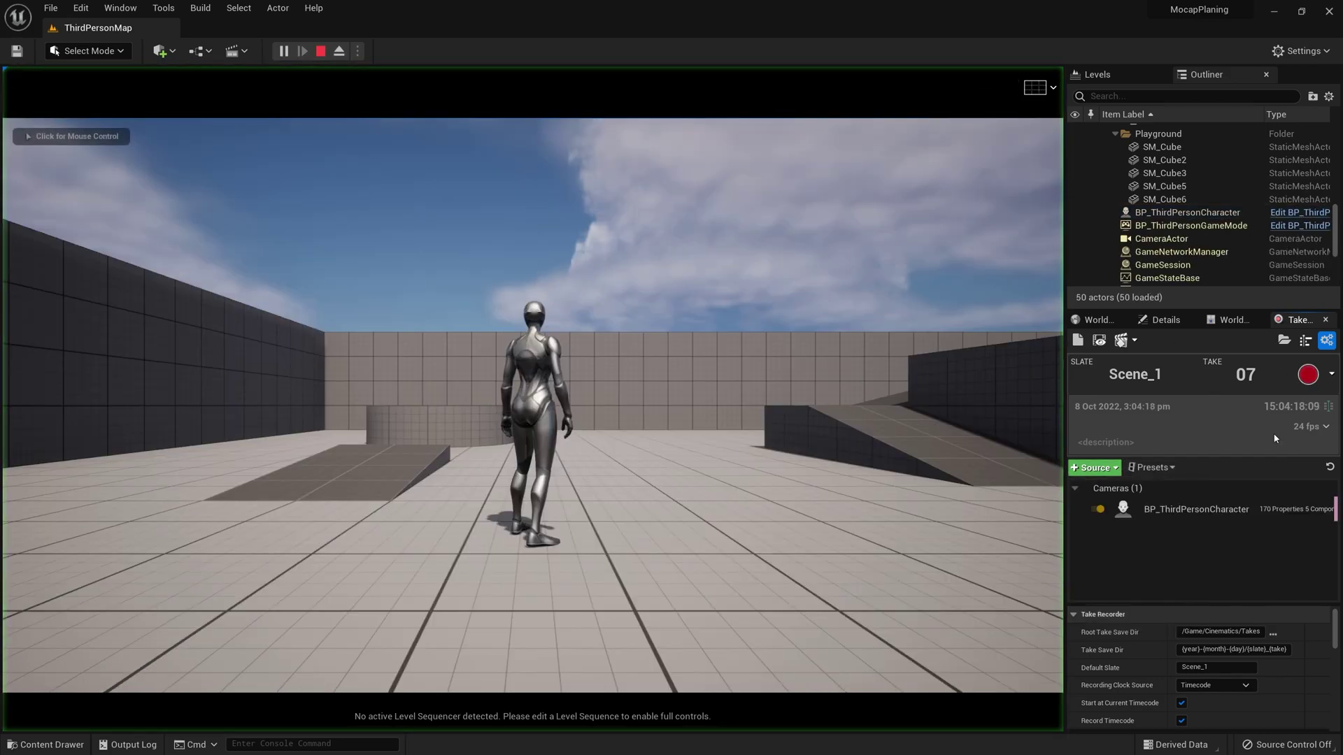
{"action": "left_click", "coordinate": [1316, 375]}
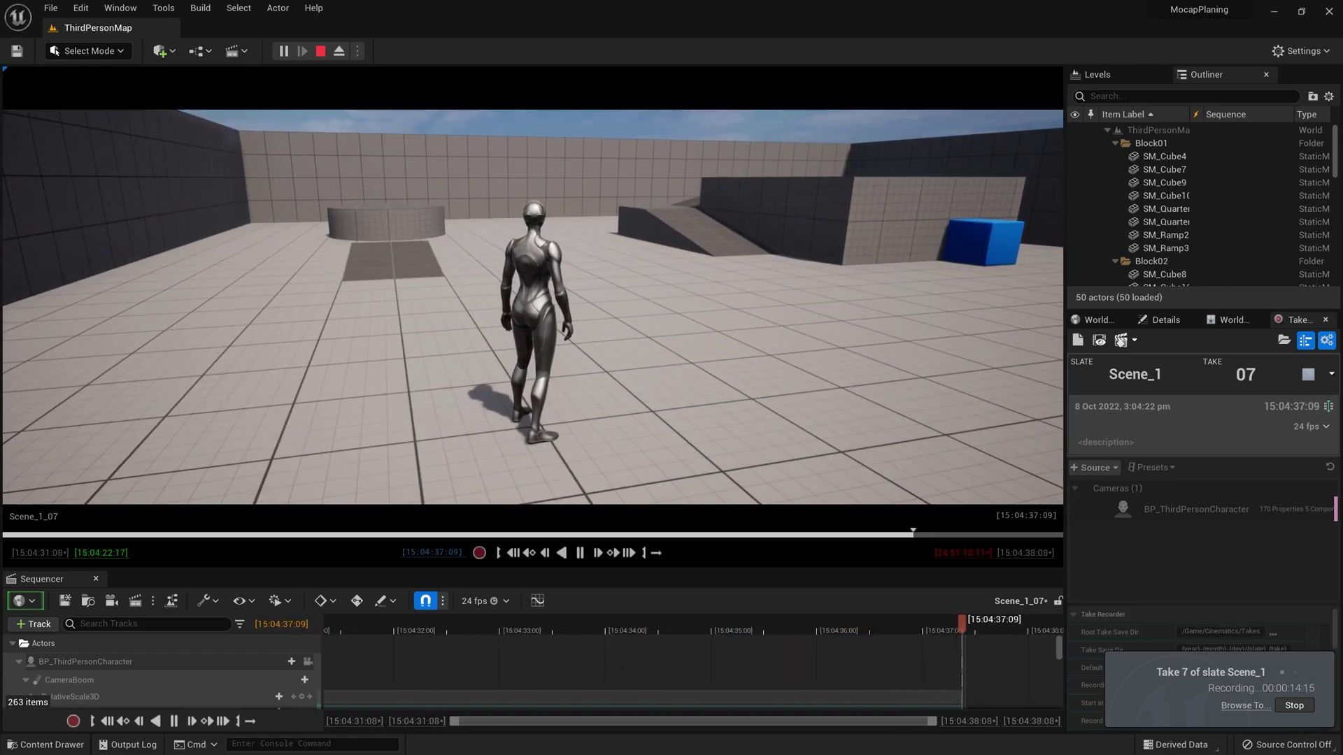
{"action": "key", "text": "Escape"}
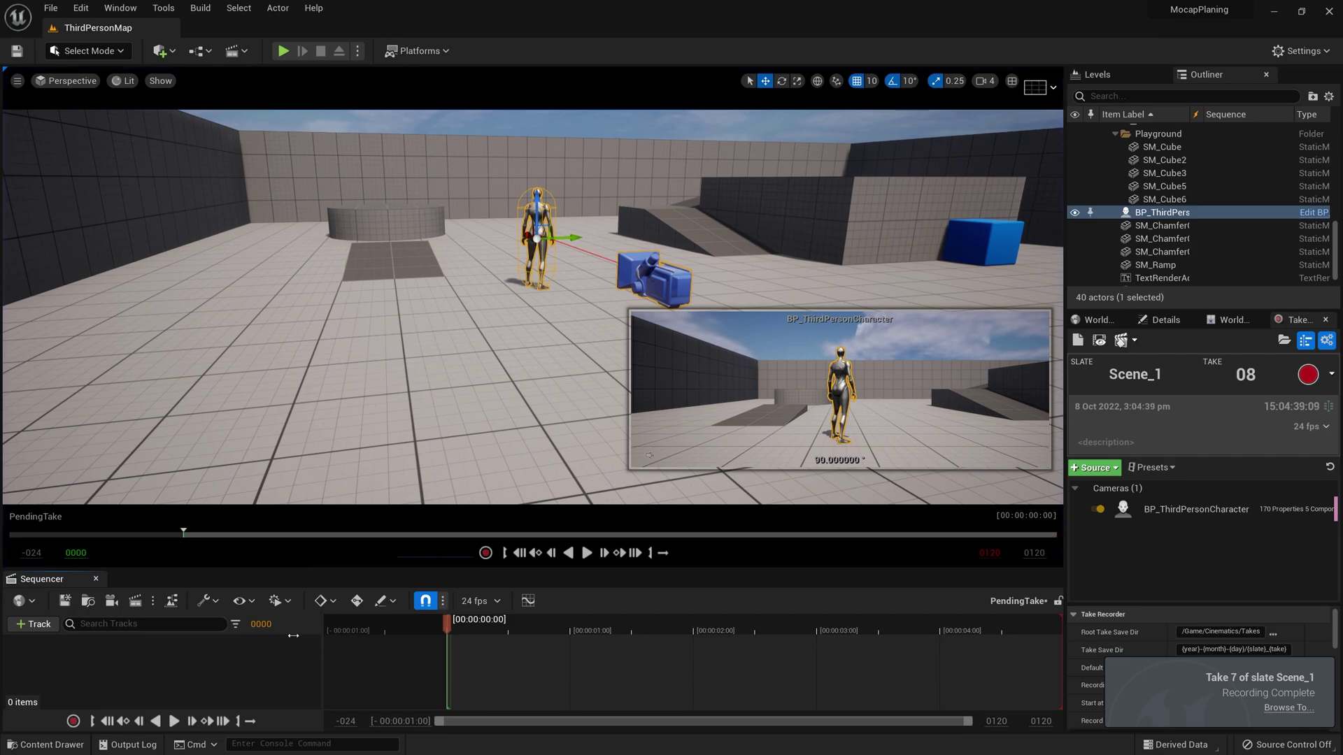
Step: Review the recorded Scene_1 take 07 by scrubbing and playing it back in Sequencer, and look over its tracks
{"action": "left_click", "coordinate": [1098, 340]}
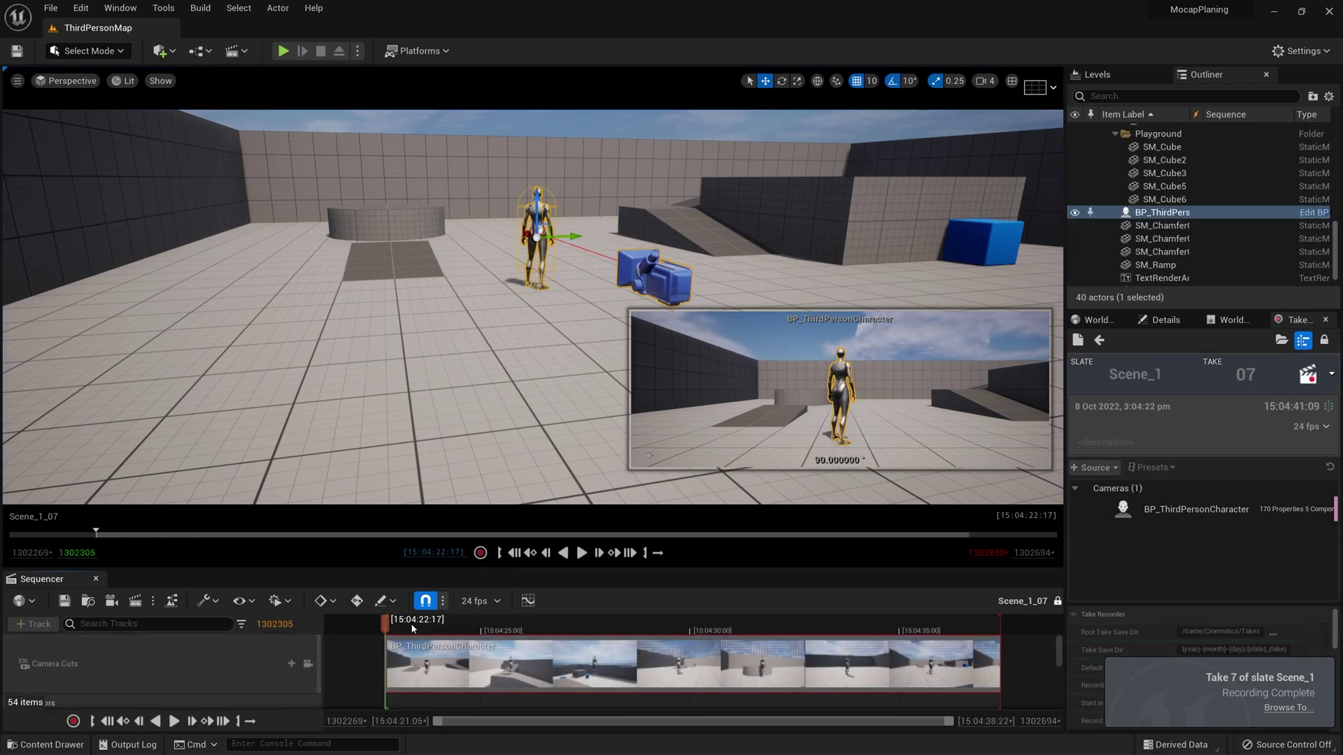
{"action": "left_click_drag", "start_coordinate": [412, 629], "coordinate": [481, 627]}
{"action": "key", "text": "w"}
{"action": "right_click_drag", "start_coordinate": [489, 398], "coordinate": [546, 370]}
{"action": "left_click", "coordinate": [582, 554]}
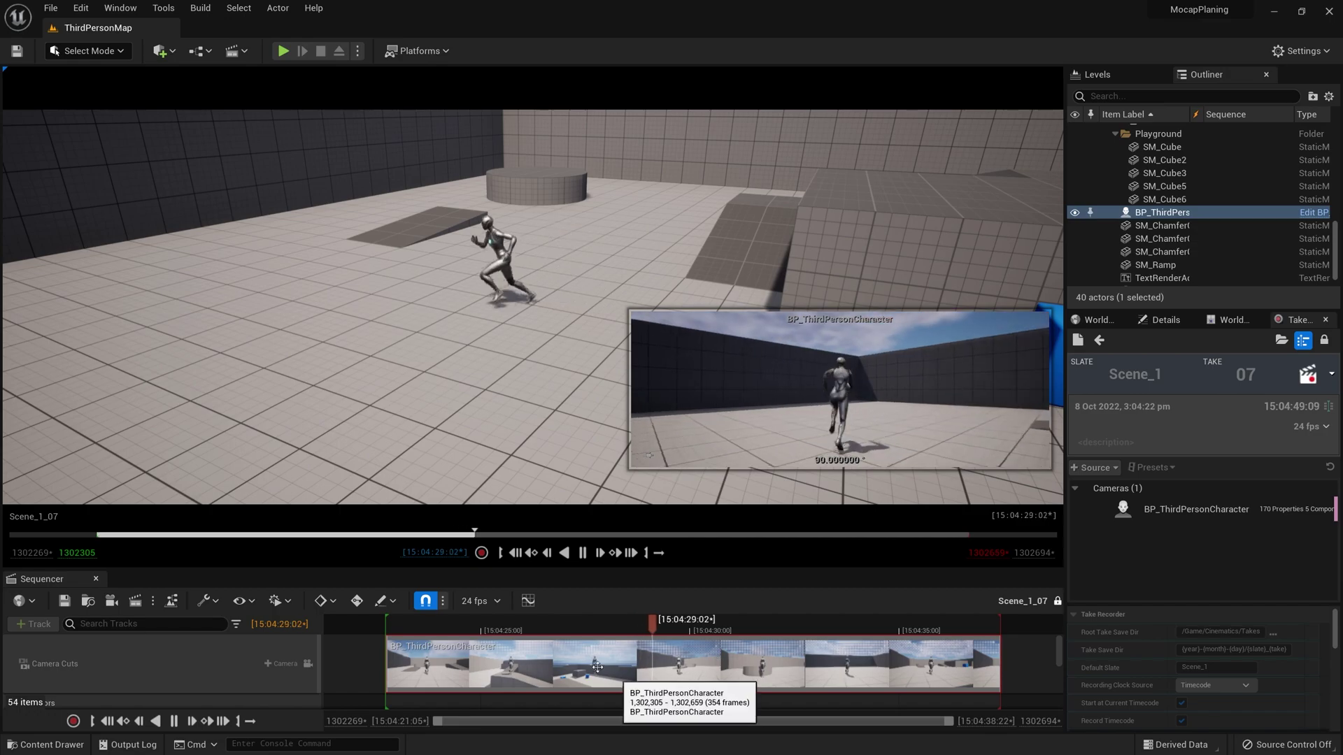
{"action": "left_click", "coordinate": [582, 552]}
{"action": "scroll", "coordinate": [167, 684], "scroll_direction": "down", "scroll_amount": 1}
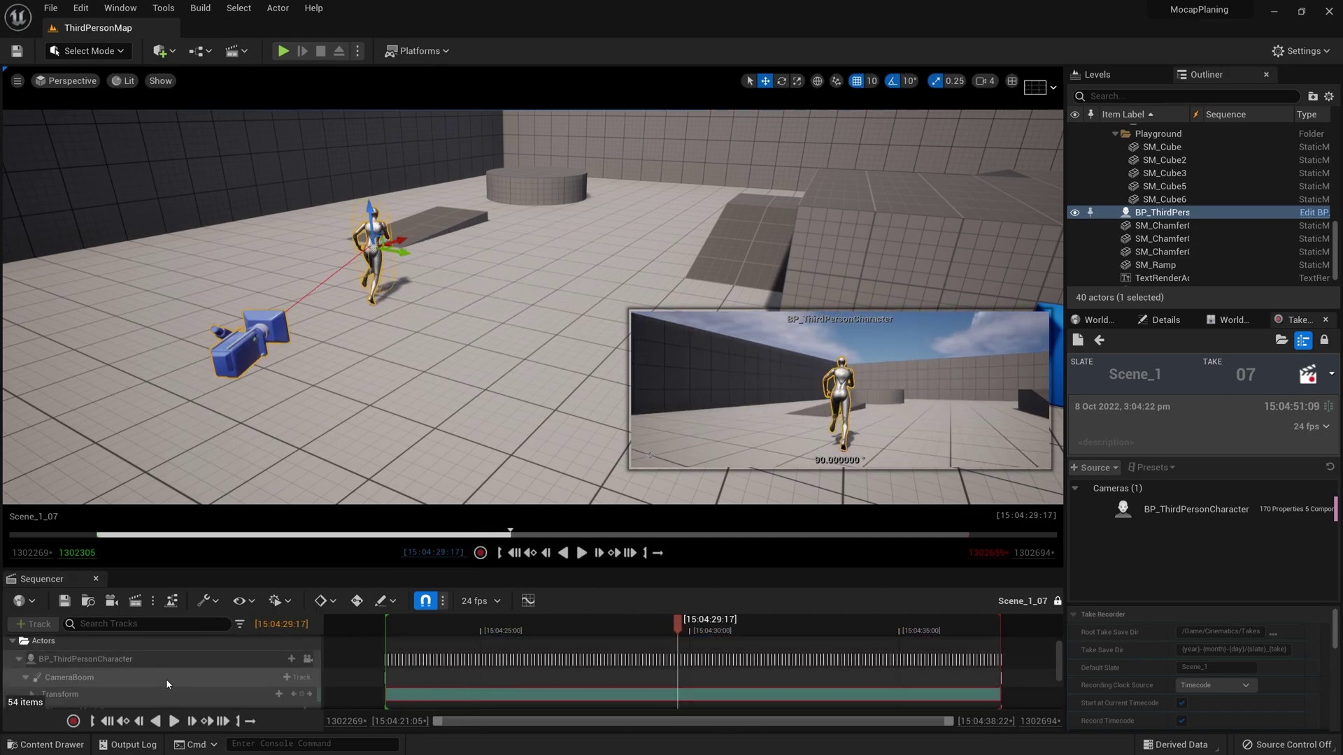
Step: Browse the project content to the Cinematics/Takes/2022-10-08/Animation folder
{"action": "key", "text": "ctrl+space"}
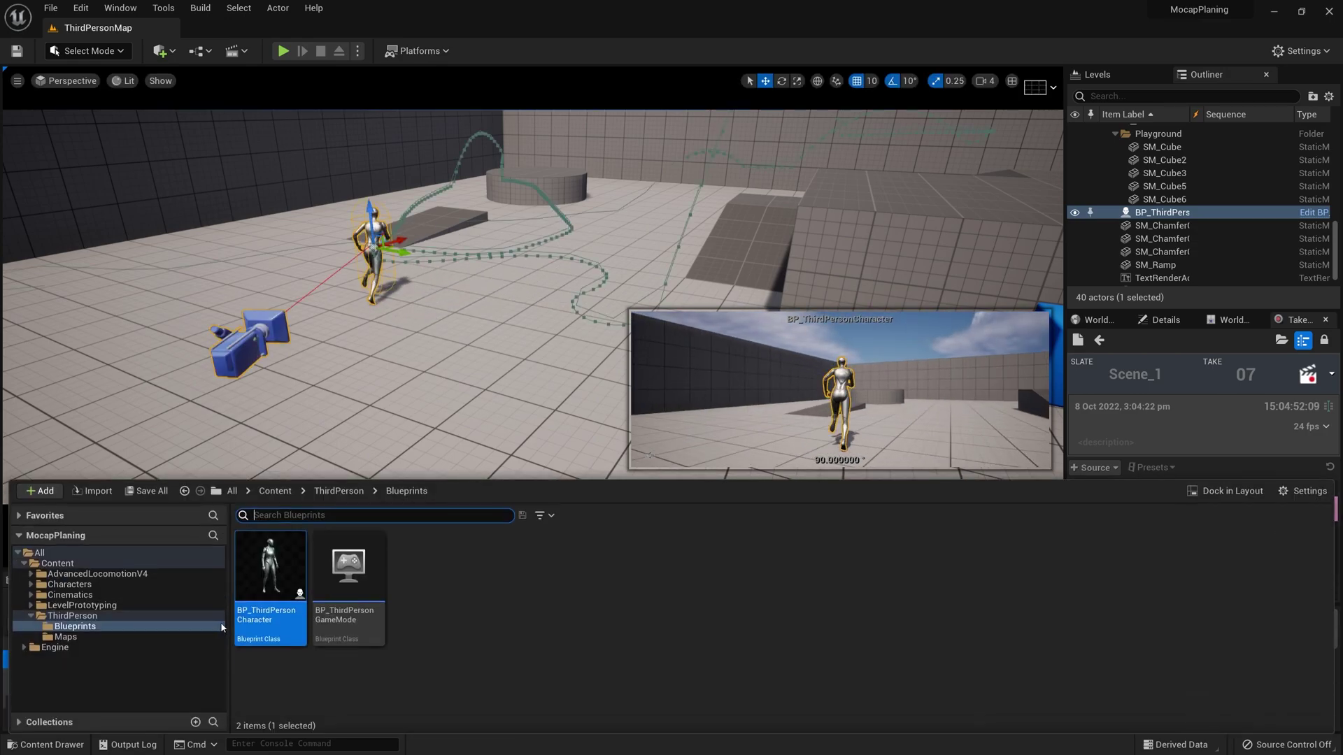
{"action": "left_click", "coordinate": [231, 491]}
{"action": "double_click", "coordinate": [270, 565]}
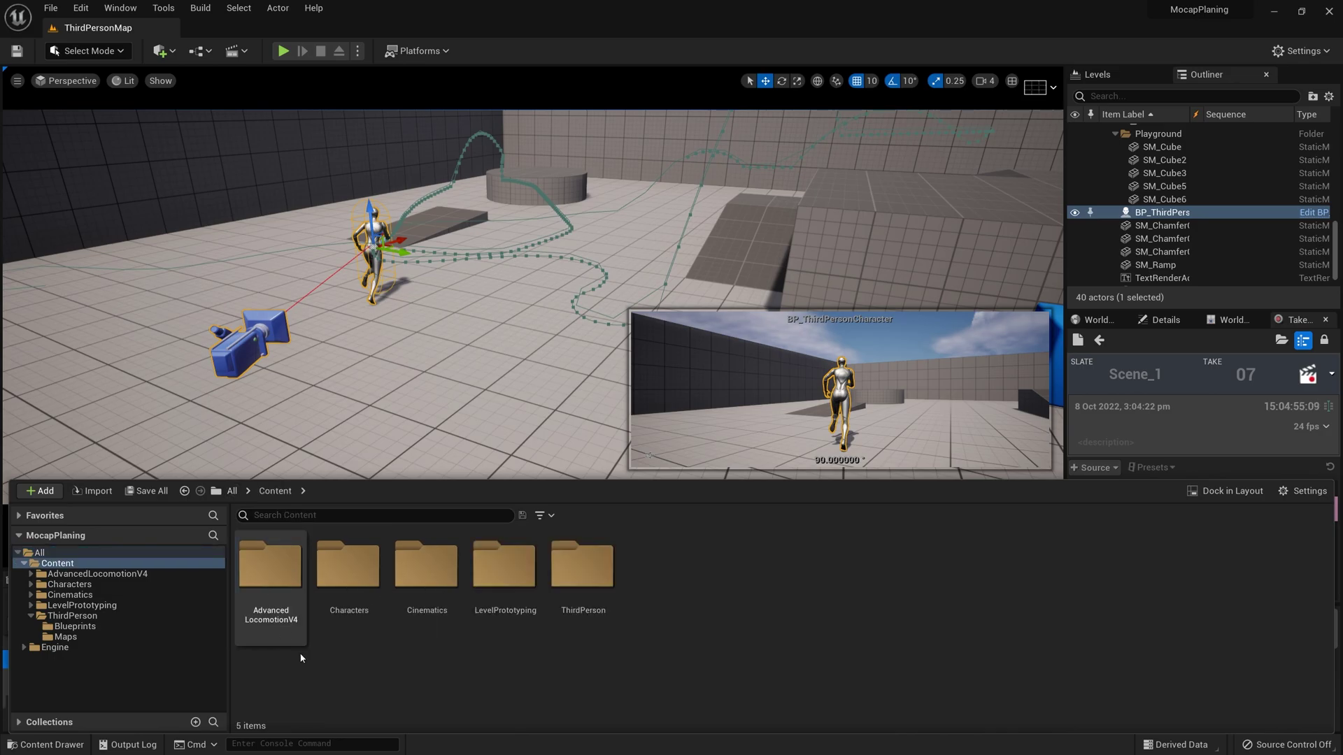
{"action": "double_click", "coordinate": [439, 621]}
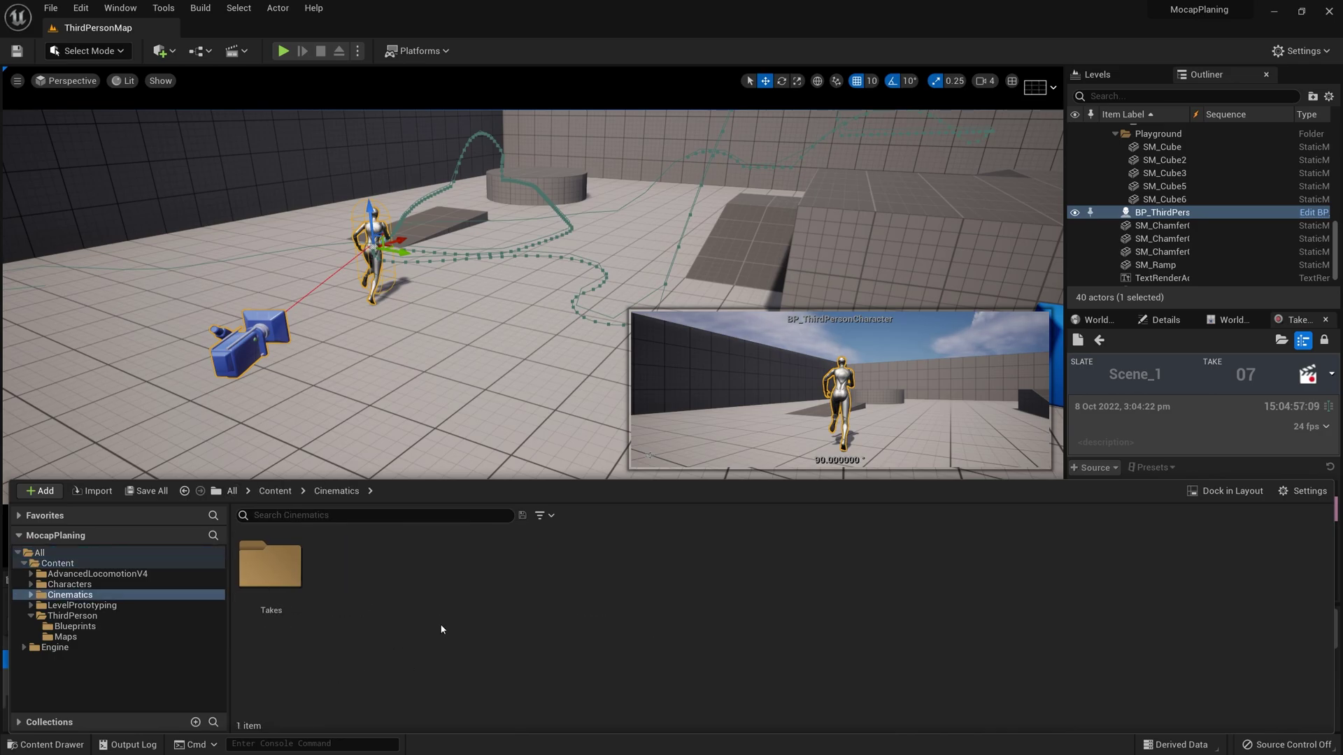
{"action": "double_click", "coordinate": [308, 590]}
{"action": "double_click", "coordinate": [290, 625]}
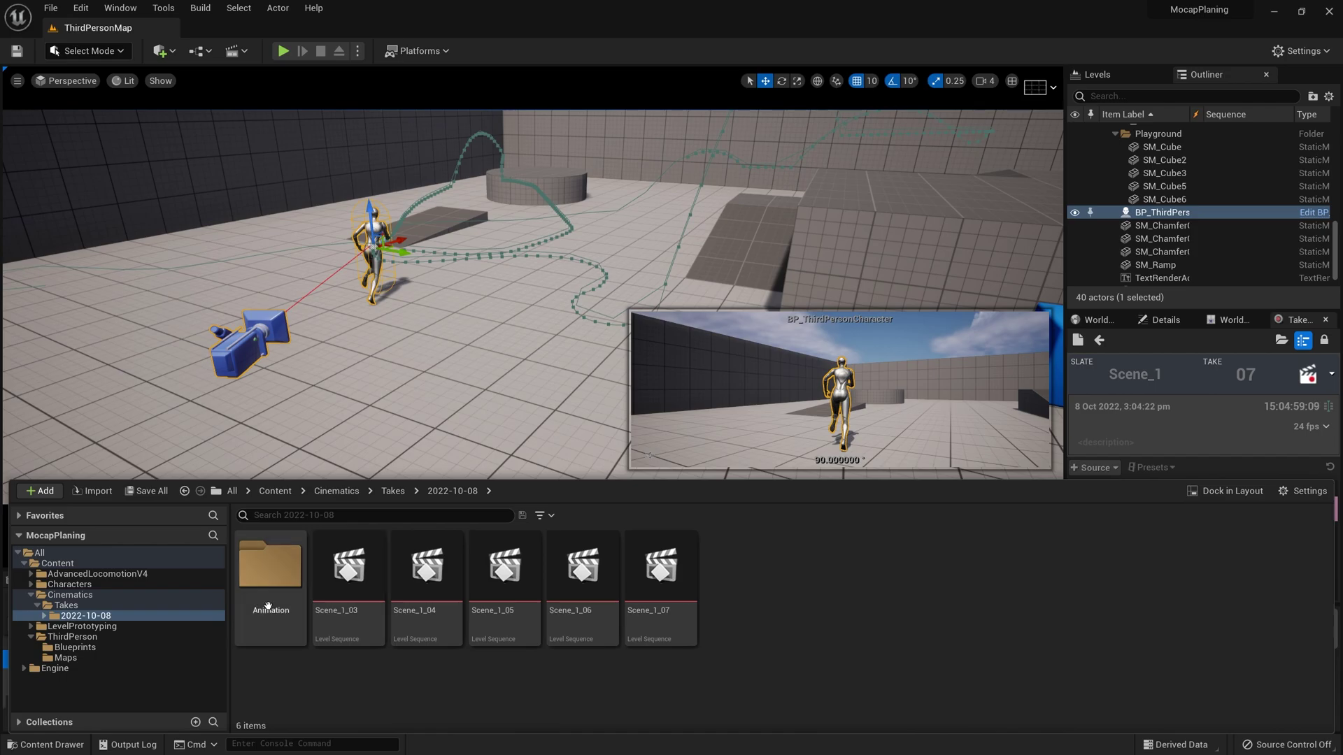
{"action": "double_click", "coordinate": [267, 606]}
Step: Preview the BP_ThirdPersonCharacter_Scene_1_07 animation sequence in the animation editor, and close the editor
{"action": "left_click", "coordinate": [509, 589]}
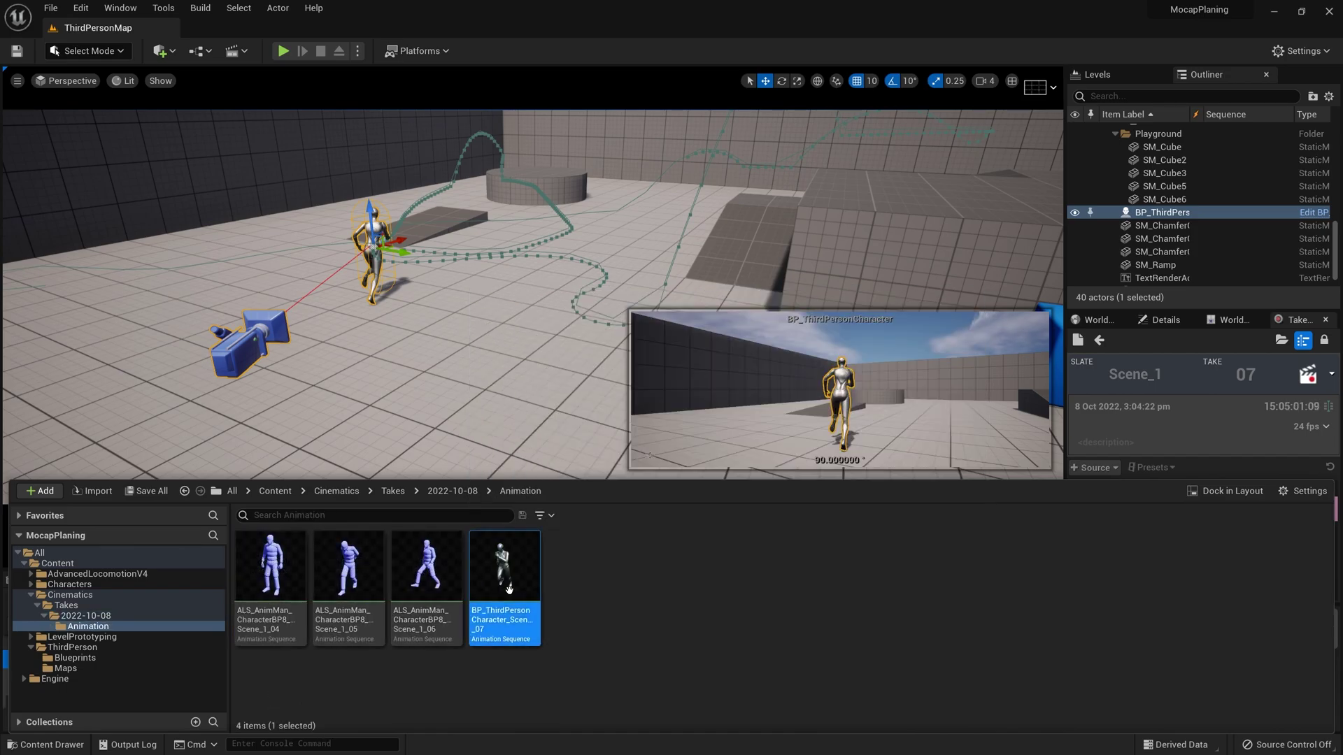
{"action": "double_click", "coordinate": [504, 566]}
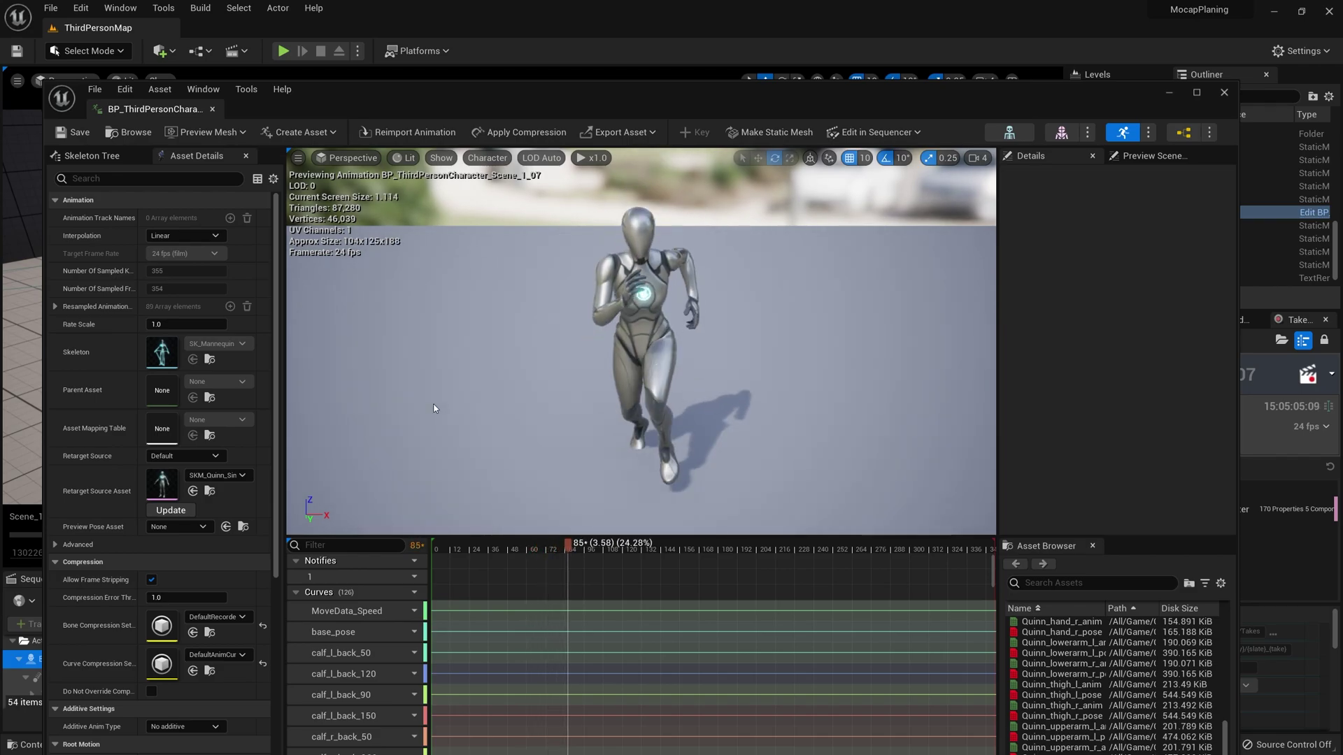
{"action": "left_click", "coordinate": [1225, 93]}
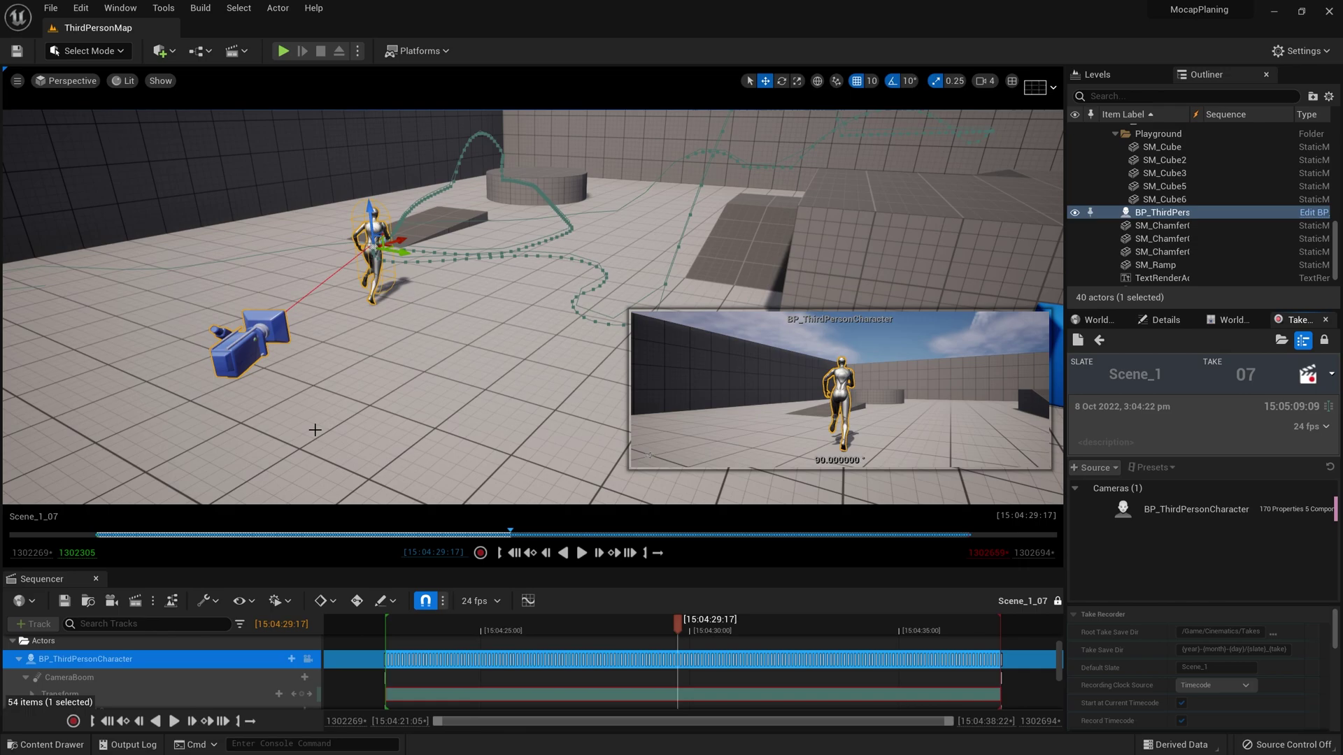
Step: Examine the asset actions for the take 07 animation sequence, including Duplicate and Retarget Animation Assets, without running any
{"action": "key", "text": "ctrl+space"}
{"action": "right_click", "coordinate": [526, 568]}
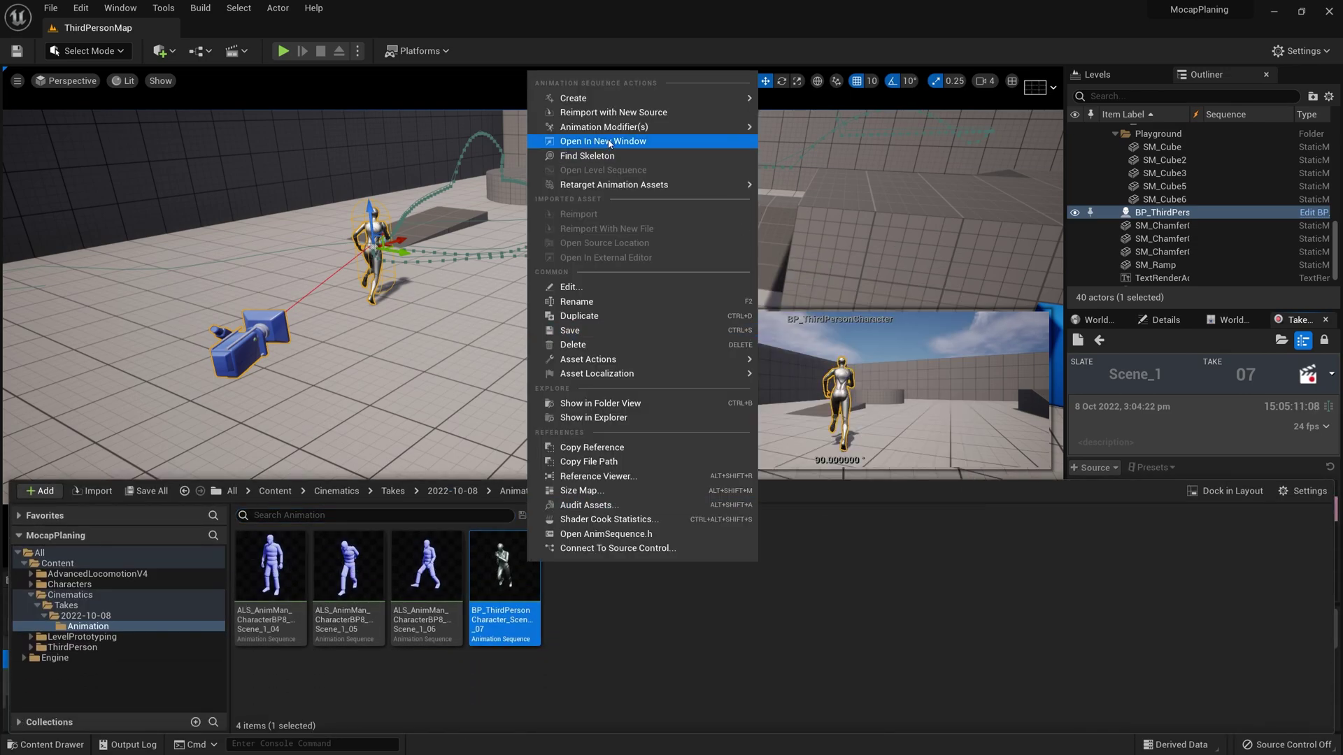
{"action": "mouse_move", "coordinate": [594, 105]}
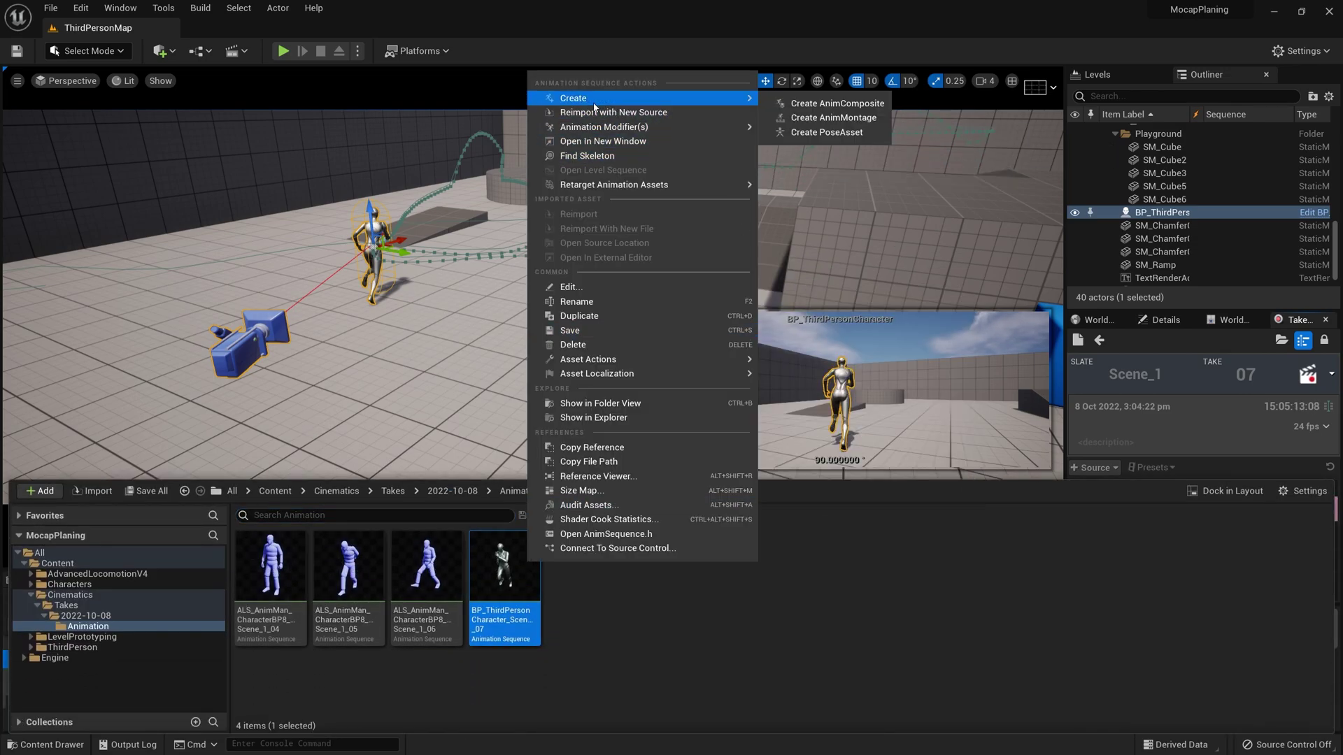
{"action": "mouse_move", "coordinate": [614, 130]}
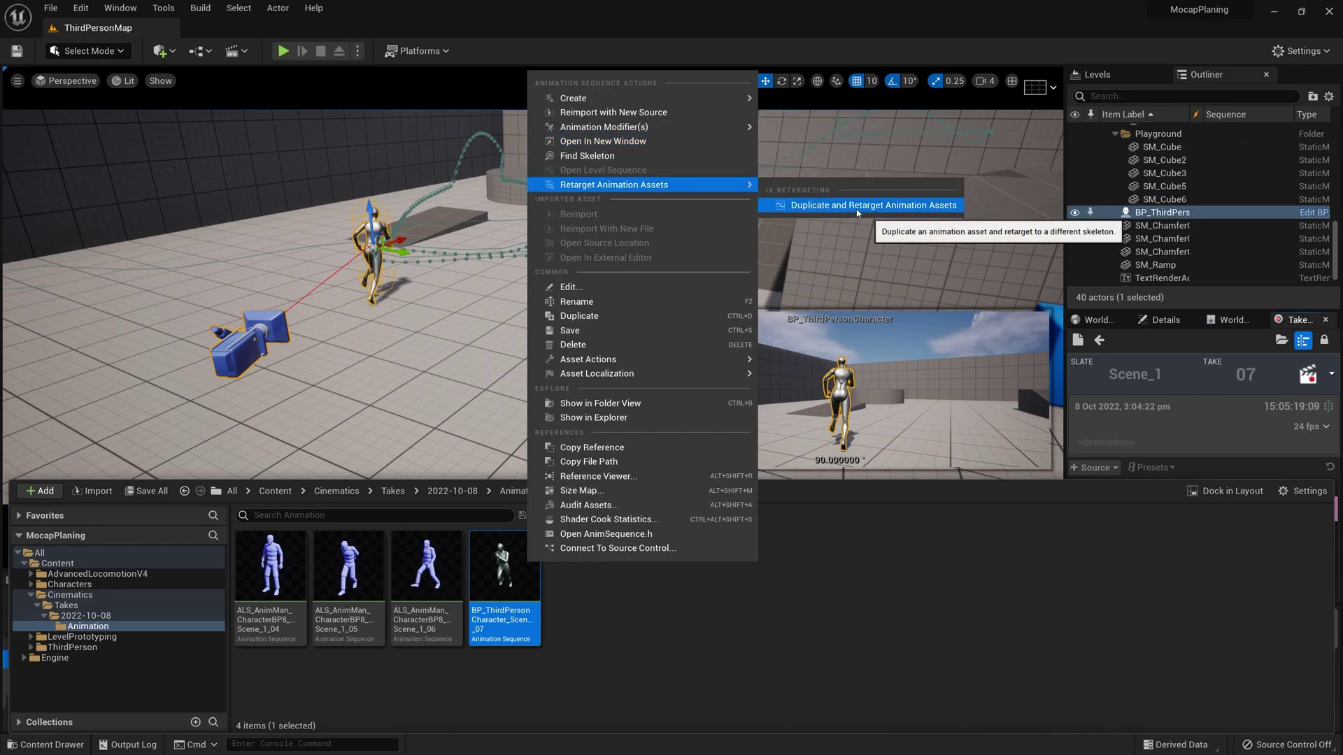
{"action": "right_click_drag", "start_coordinate": [435, 391], "coordinate": [222, 456]}
Step: Browse the project content to the Characters/Mannequins/Rigs folder
{"action": "key", "text": "ctrl+space"}
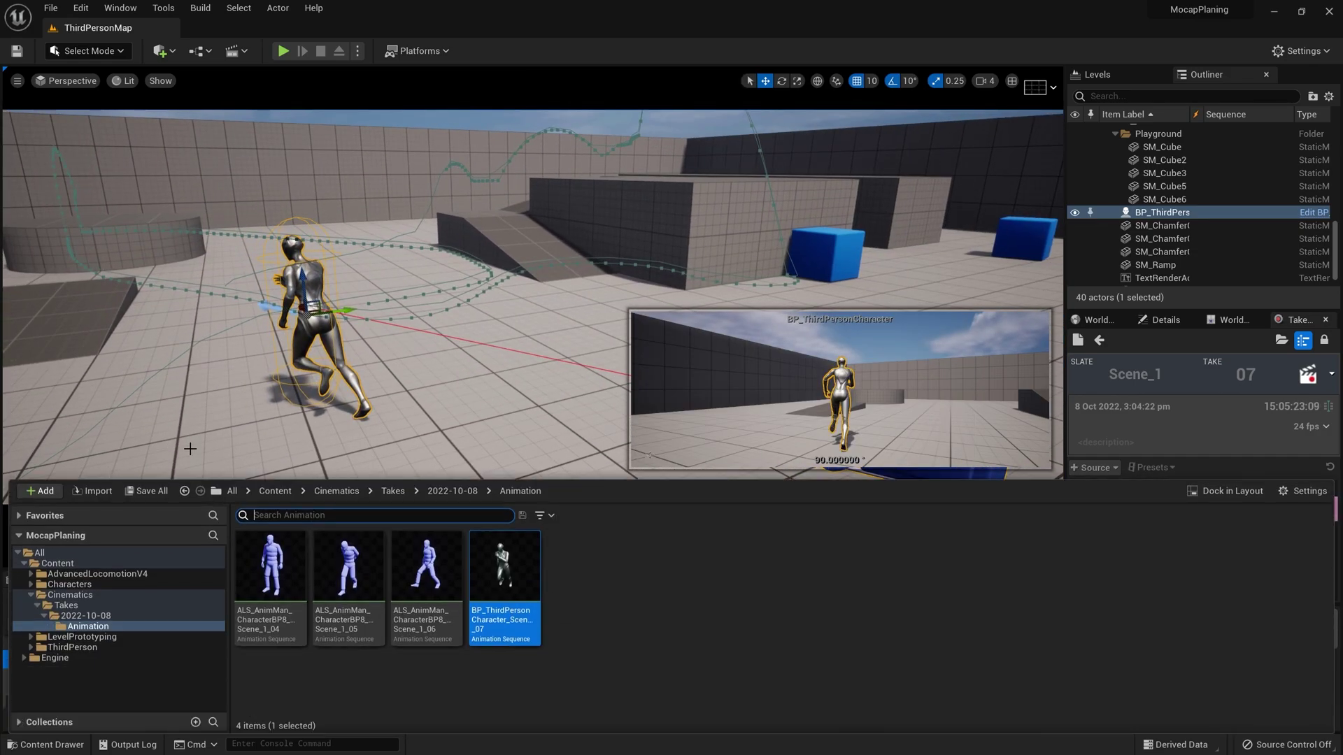
{"action": "left_click", "coordinate": [335, 492]}
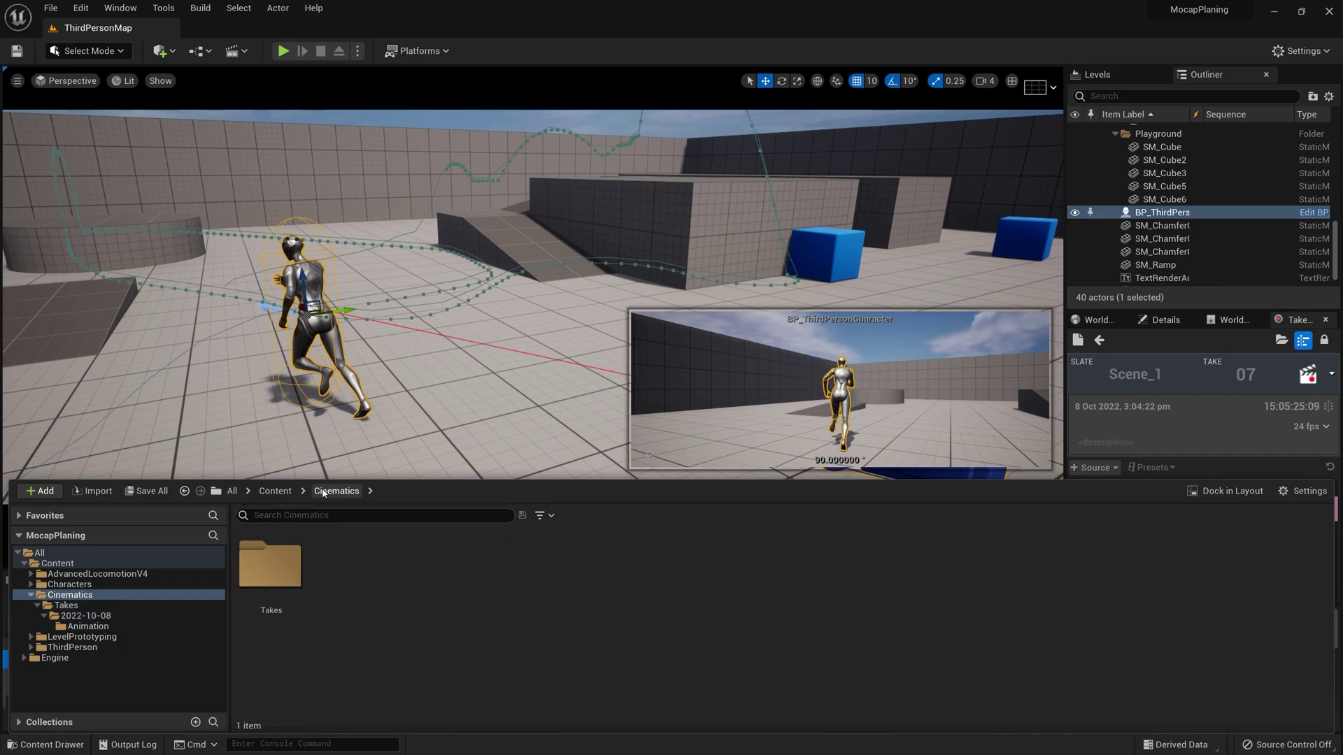
{"action": "left_click", "coordinate": [276, 492]}
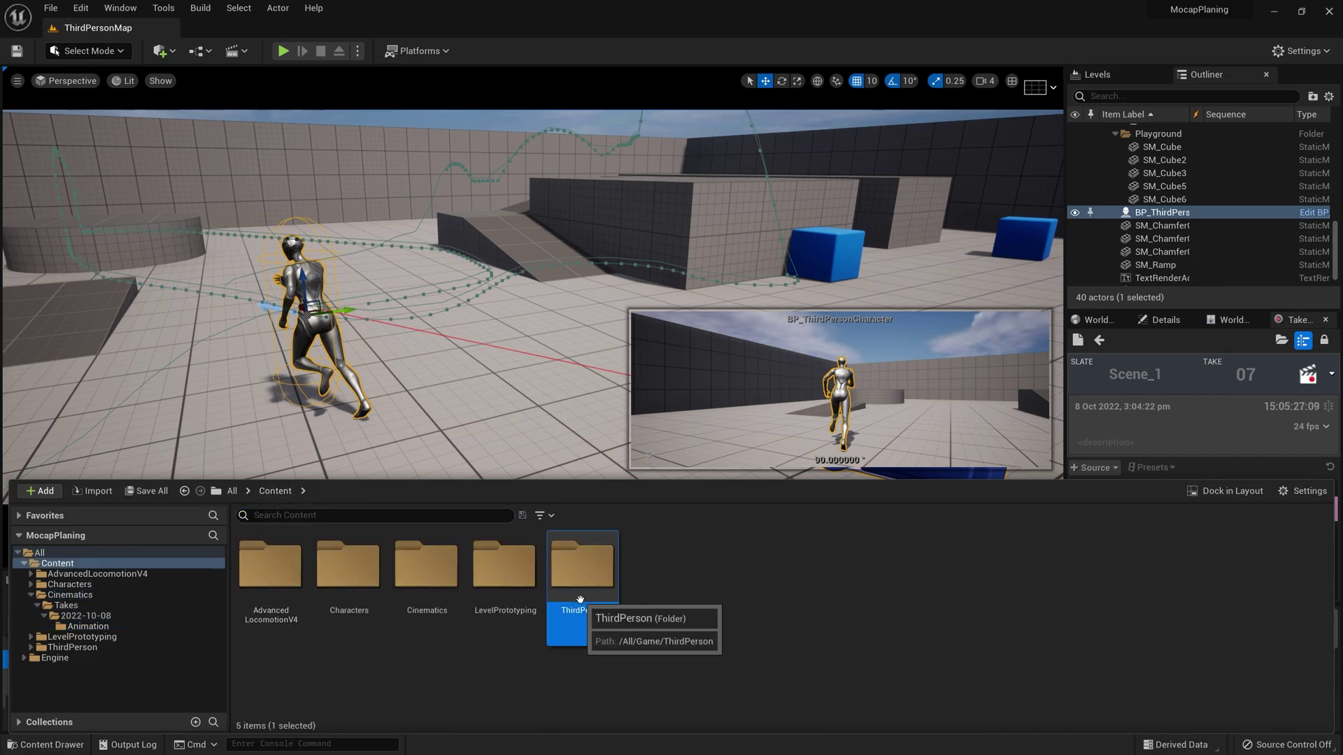
{"action": "double_click", "coordinate": [580, 563]}
{"action": "left_click", "coordinate": [276, 492]}
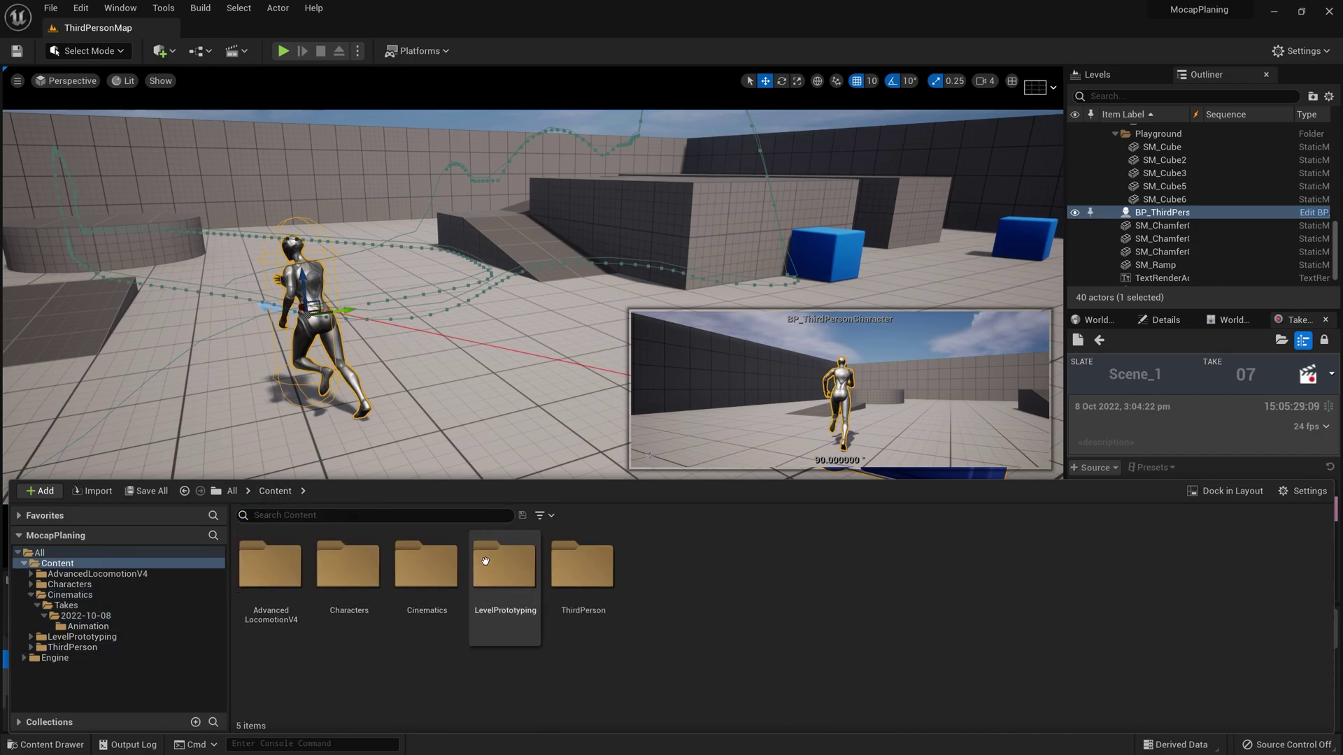
{"action": "left_click", "coordinate": [374, 592]}
{"action": "double_click", "coordinate": [374, 592]}
{"action": "left_click", "coordinate": [270, 567]}
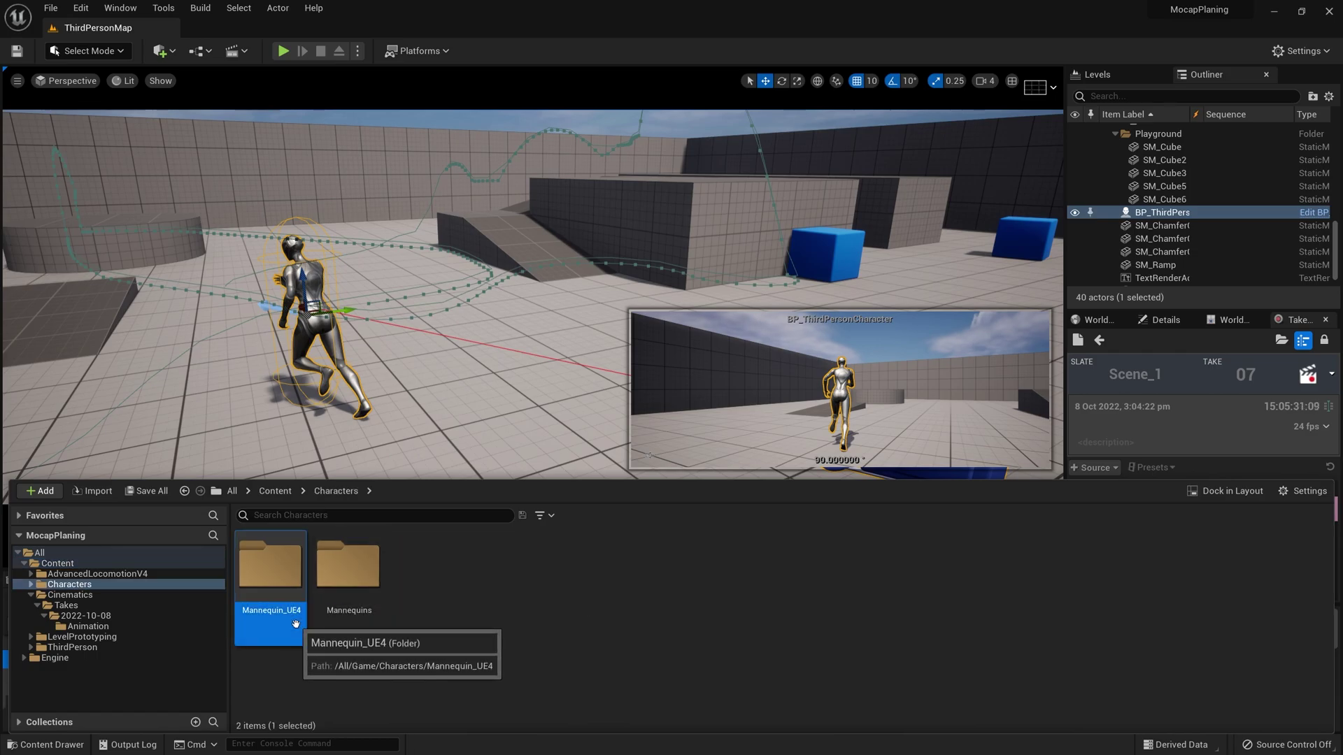
{"action": "double_click", "coordinate": [348, 566]}
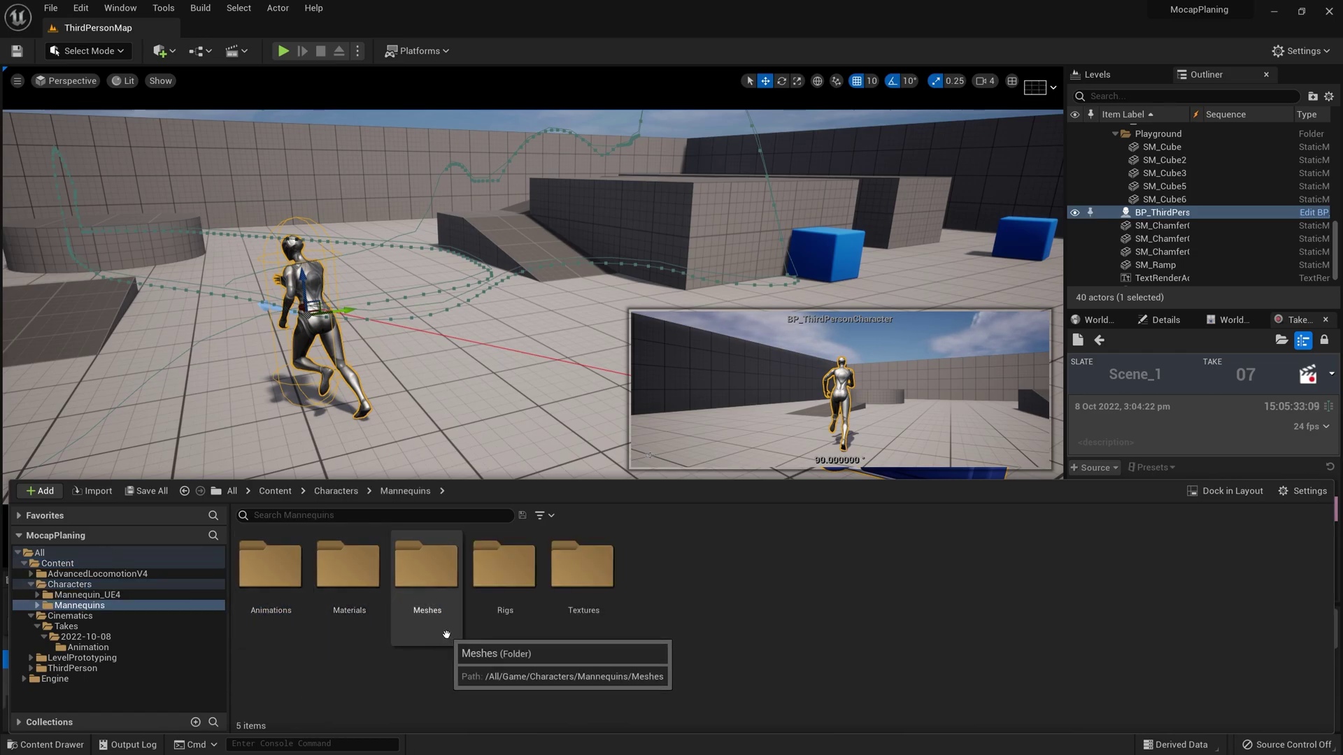
{"action": "left_click", "coordinate": [403, 637]}
{"action": "double_click", "coordinate": [501, 612]}
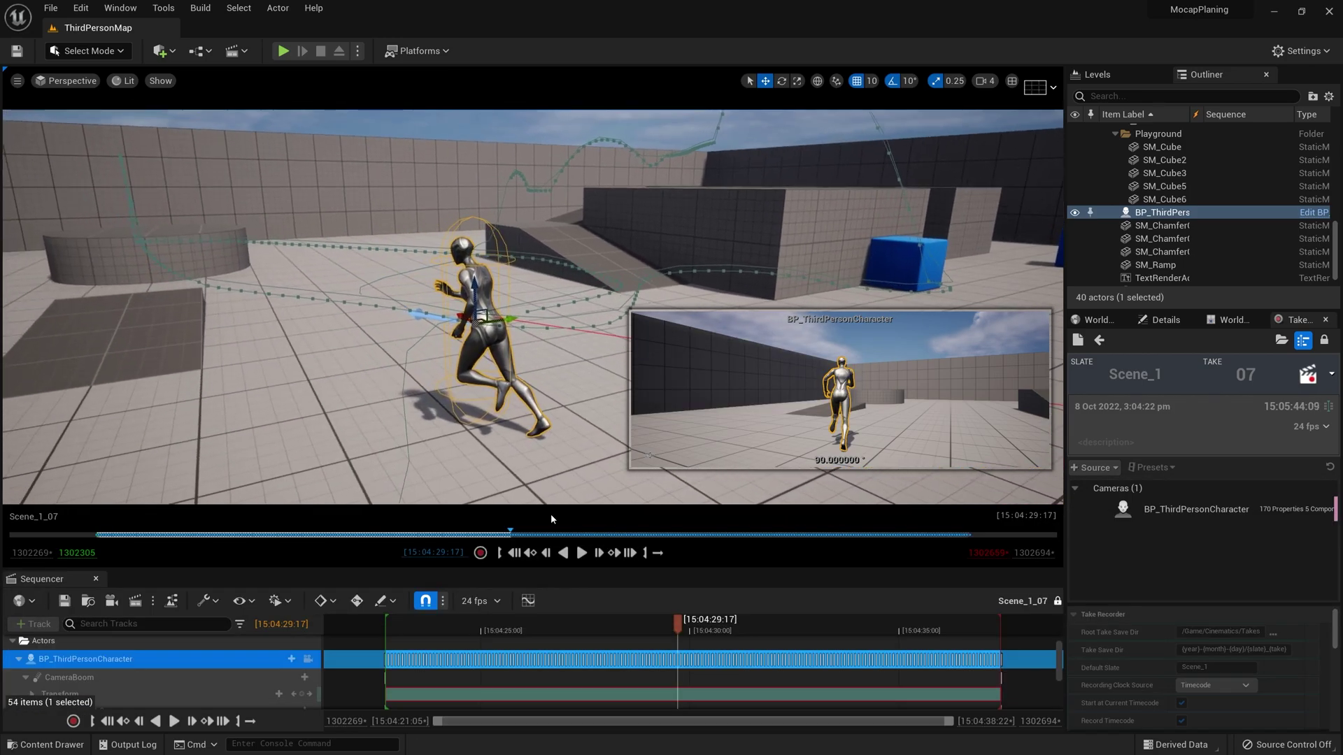
Step: Open the CR_Mannequin_Body control rig to view its rig graph and preview, and close its editor
{"action": "key", "text": "ctrl+space"}
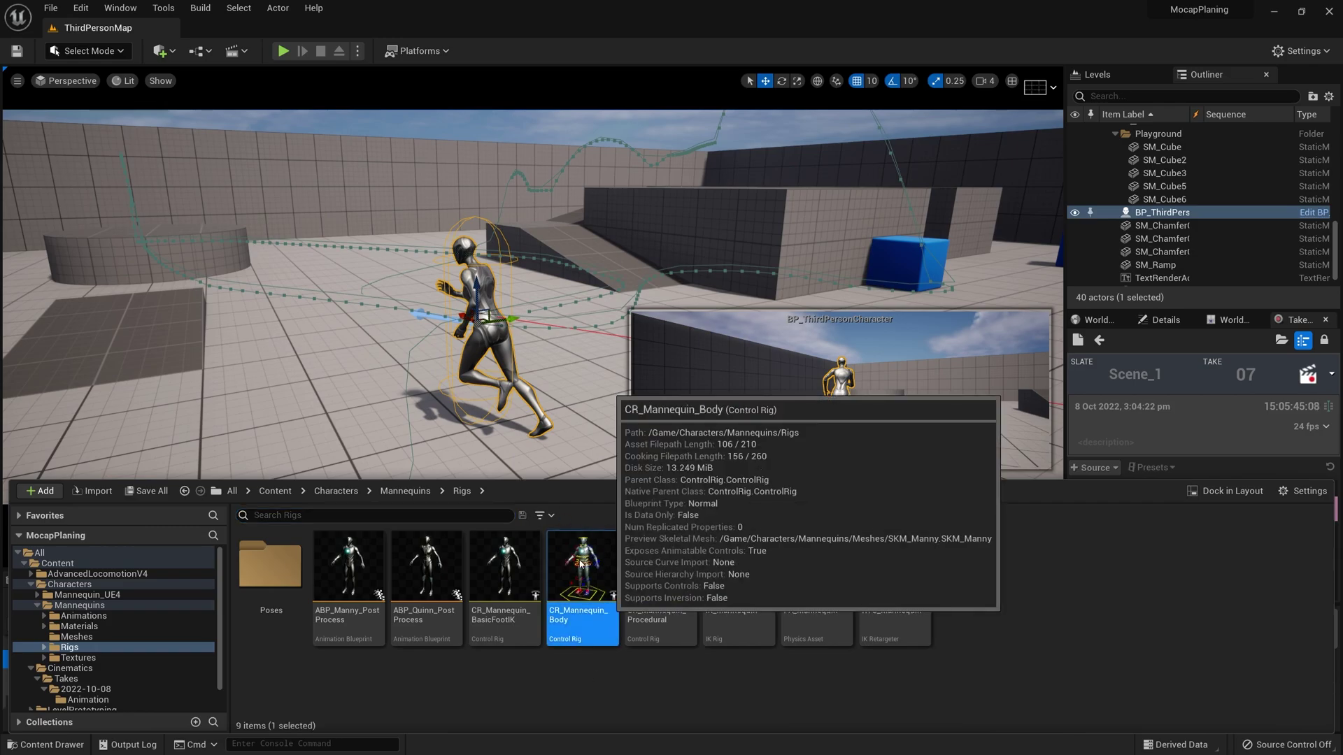
{"action": "double_click", "coordinate": [555, 561]}
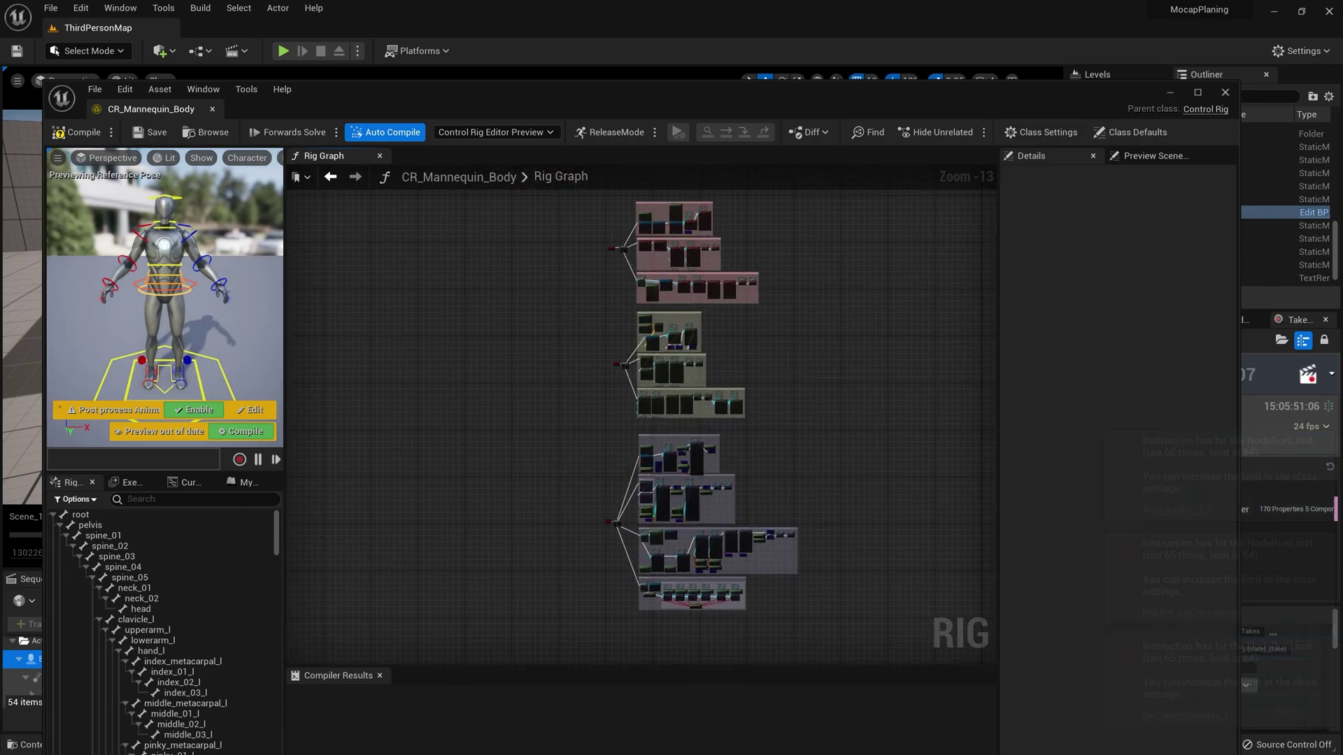
{"action": "left_click", "coordinate": [1225, 92]}
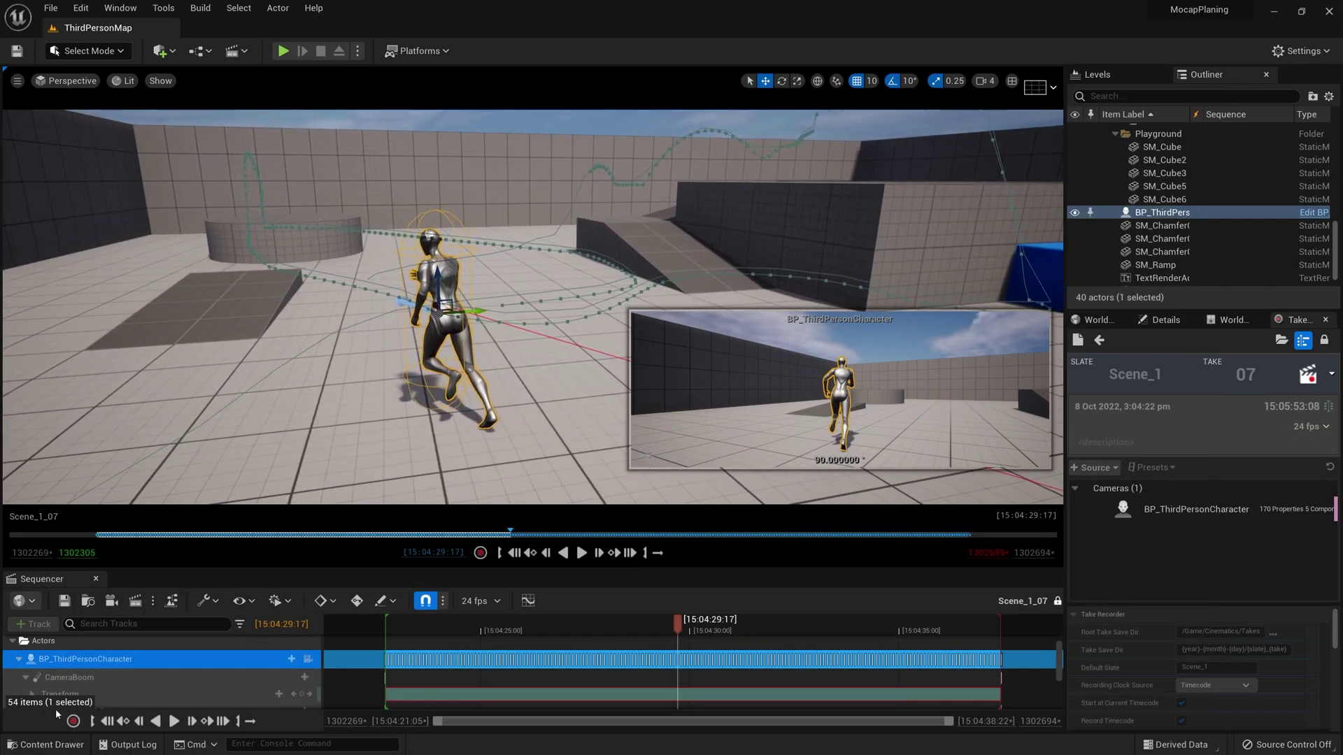
Step: Unlock the Scene_1_07 sequence and bake BP_ThirdPersonCharacter to the CR_Mannequin_Body control rig using the default baking options
{"action": "left_click_drag", "start_coordinate": [267, 570], "coordinate": [267, 405]}
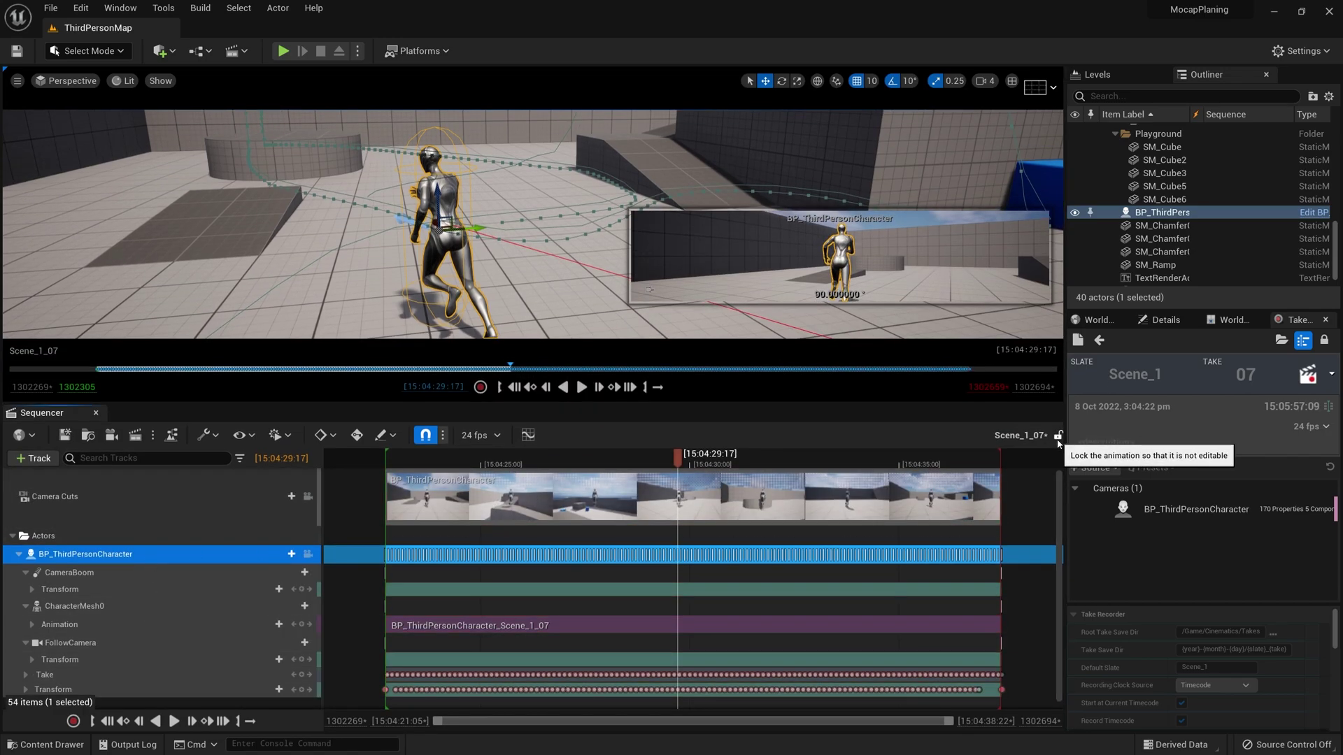
{"action": "left_click", "coordinate": [1058, 435]}
{"action": "right_click", "coordinate": [110, 557]}
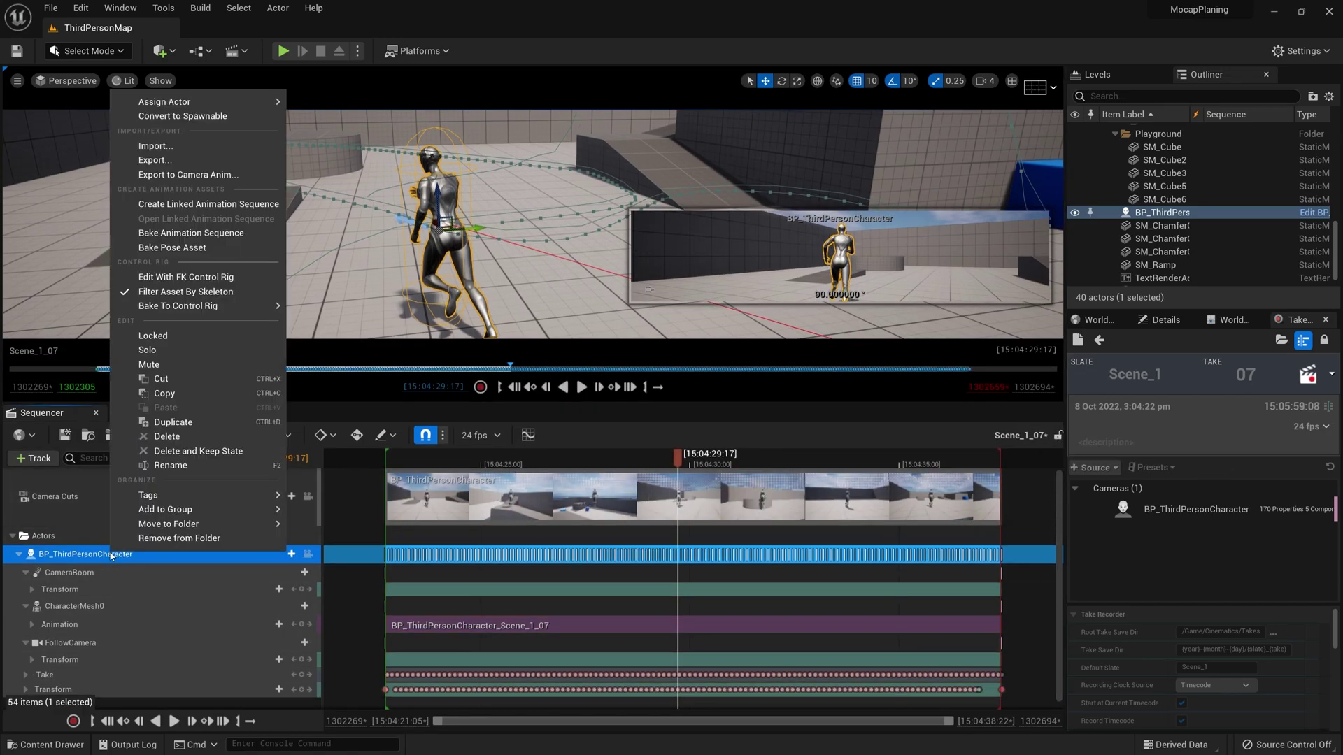
{"action": "mouse_move", "coordinate": [195, 101]}
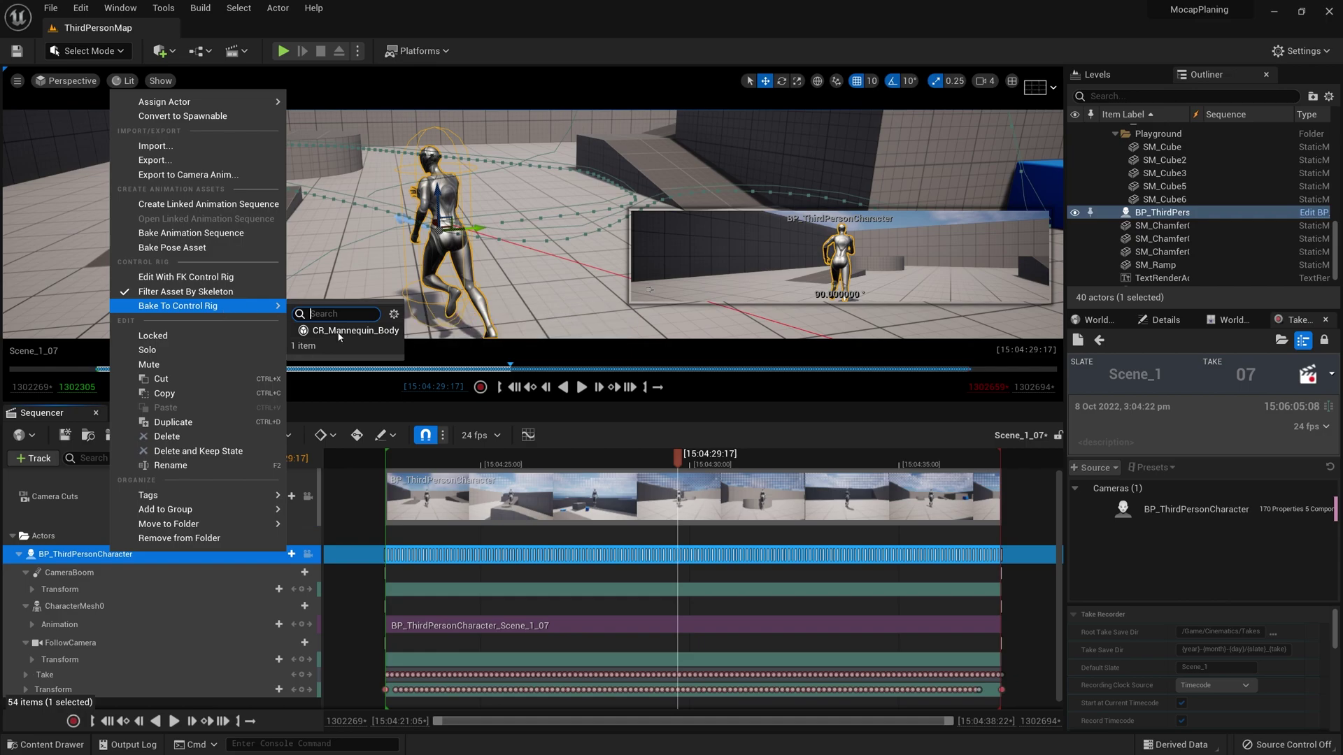
{"action": "left_click", "coordinate": [342, 333]}
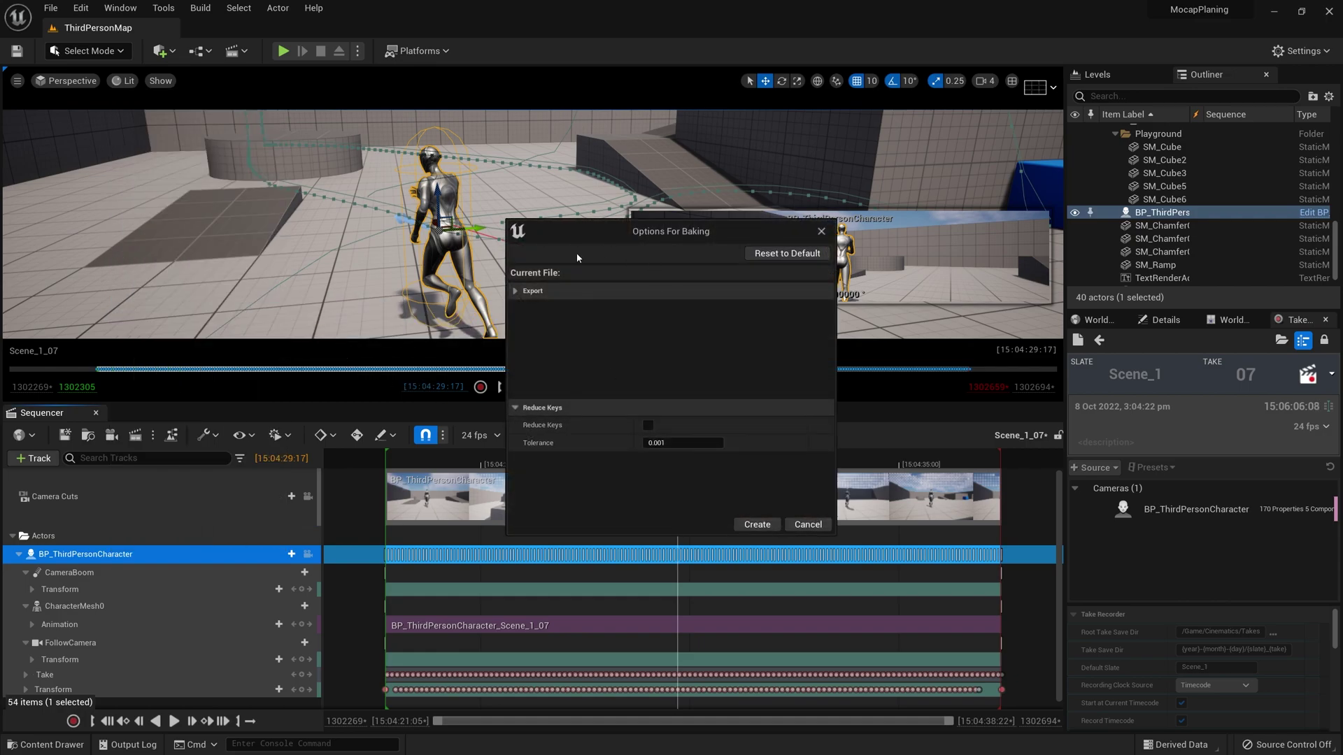
{"action": "left_click", "coordinate": [515, 297]}
{"action": "scroll", "coordinate": [620, 343], "scroll_direction": "down", "scroll_amount": 3}
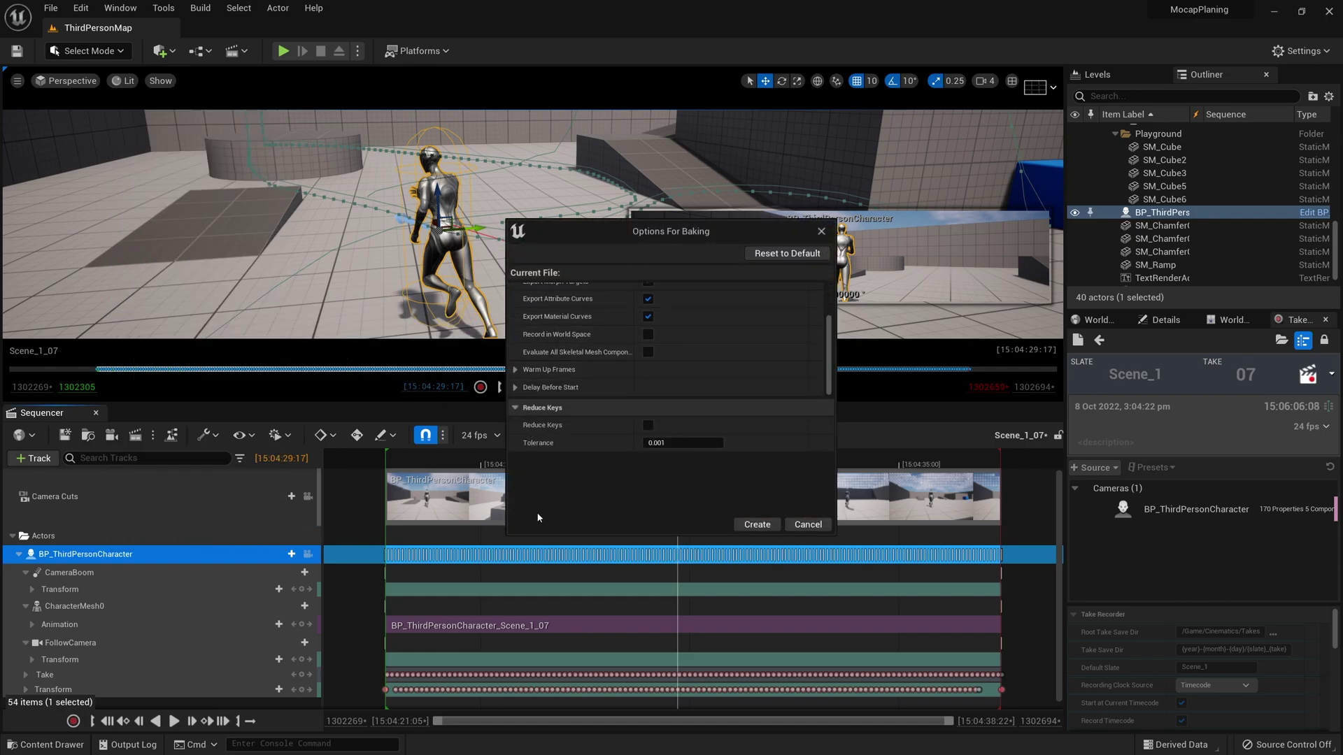
{"action": "left_click", "coordinate": [757, 525]}
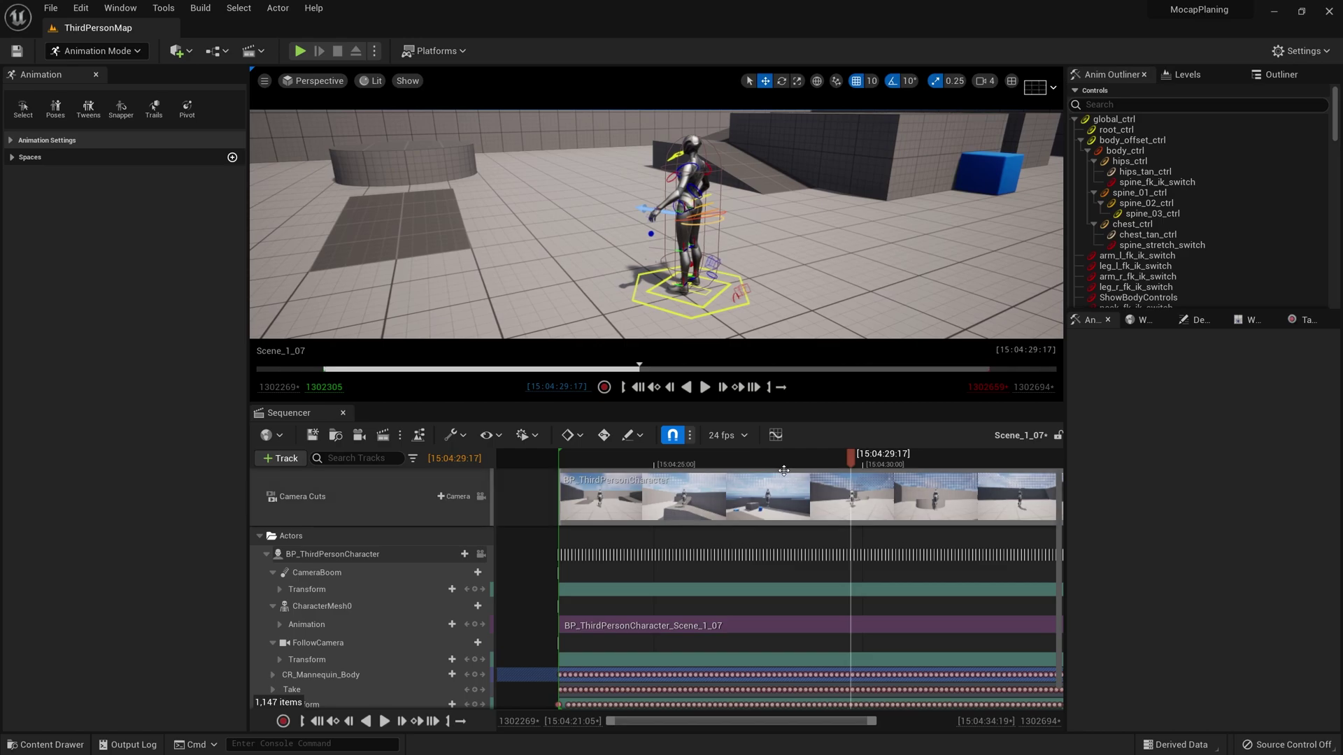
Step: Review the baked control rig animation by scrubbing to 15:04:28:07 and playing the sequence from different viewpoints
{"action": "left_click", "coordinate": [785, 461]}
{"action": "left_click_drag", "start_coordinate": [786, 462], "coordinate": [791, 460]}
{"action": "key", "text": "w"}
{"action": "right_click_drag", "start_coordinate": [638, 158], "coordinate": [637, 158]}
{"action": "key", "text": "s"}
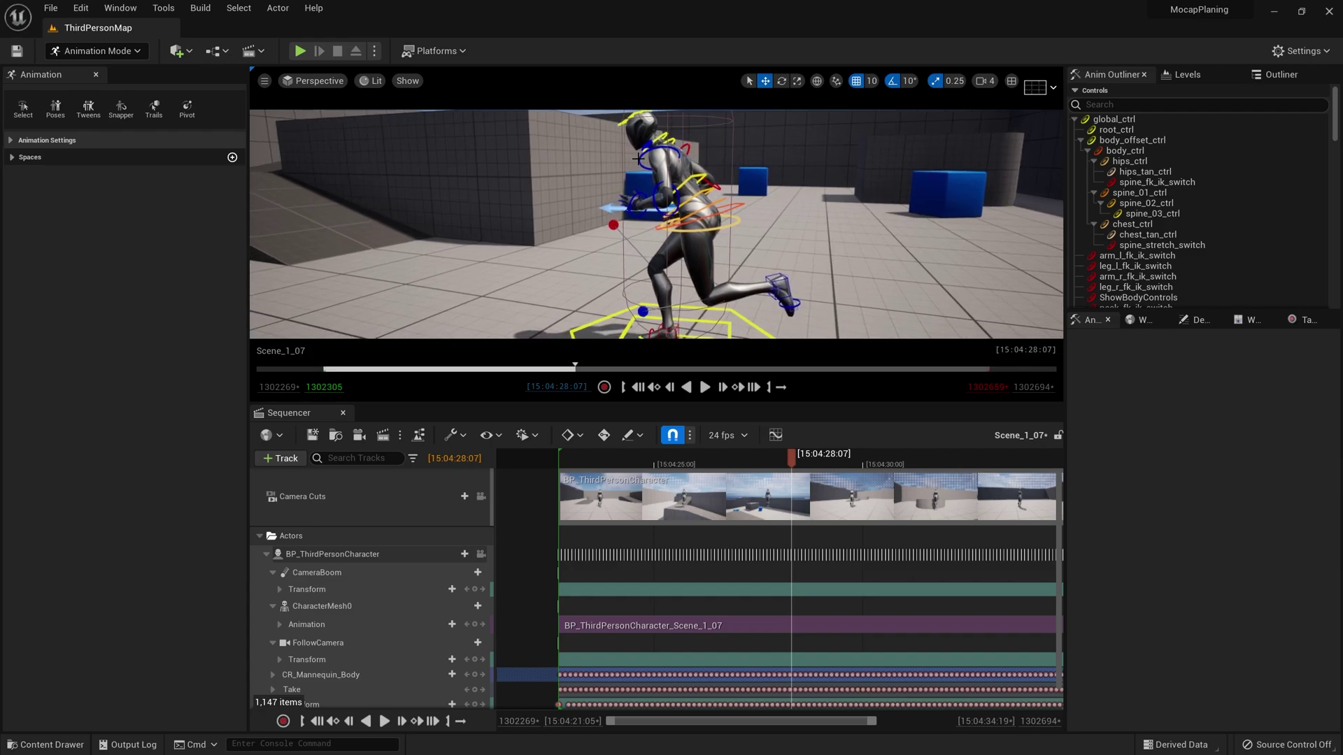
{"action": "left_click", "coordinate": [703, 387]}
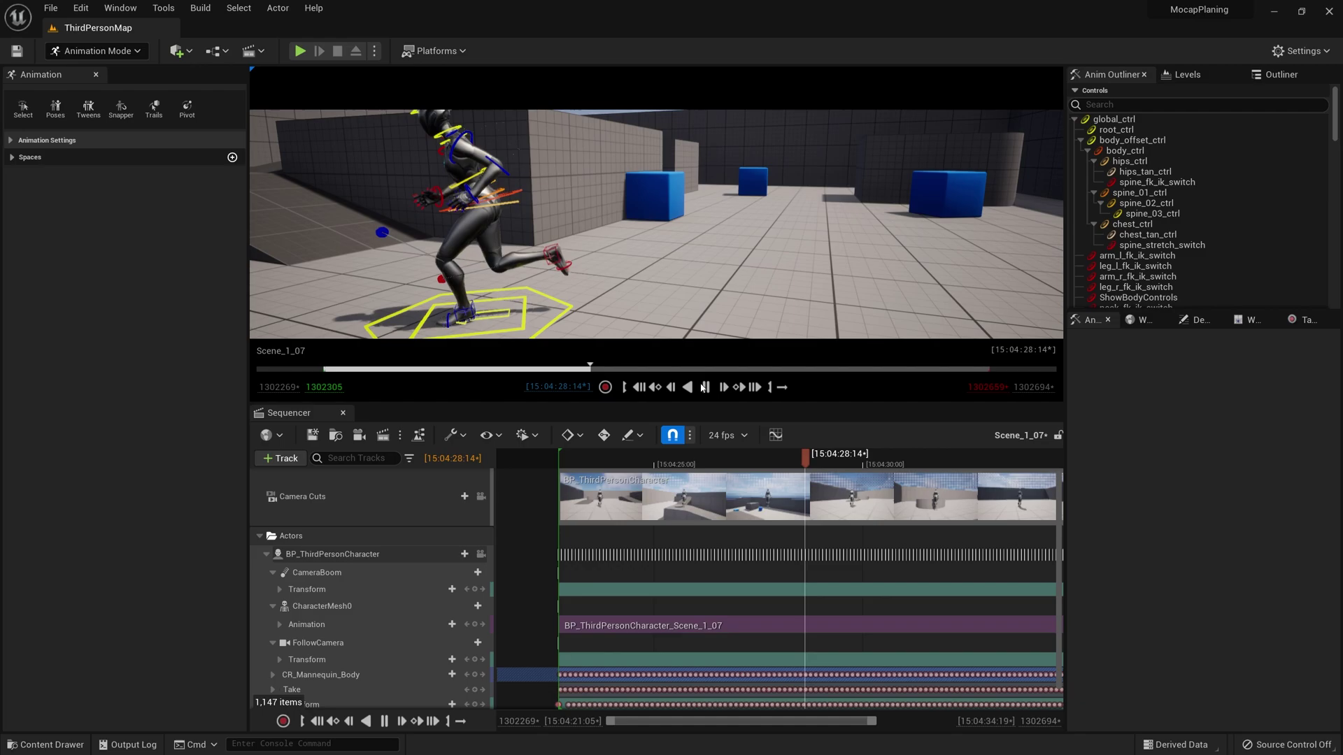
{"action": "right_click_drag", "start_coordinate": [706, 266], "coordinate": [706, 265]}
{"action": "key", "text": "d"}
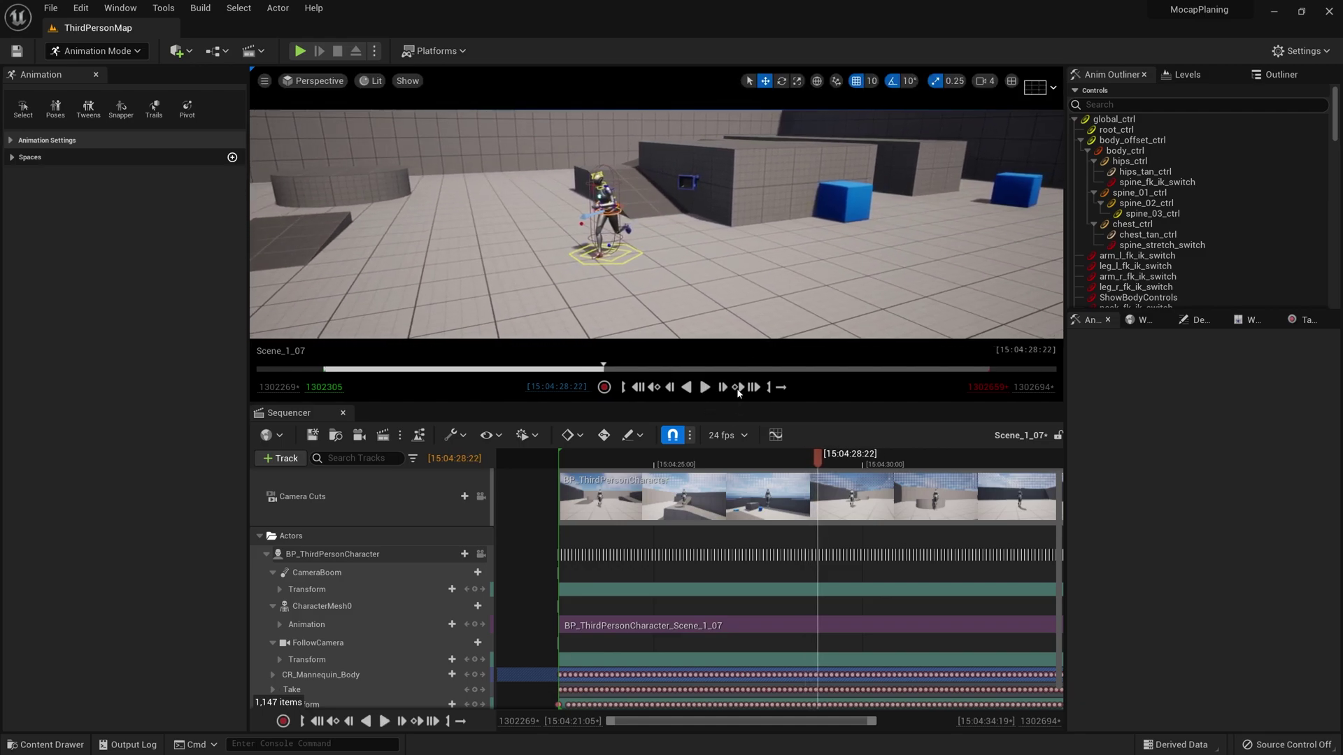
{"action": "left_click", "coordinate": [703, 387]}
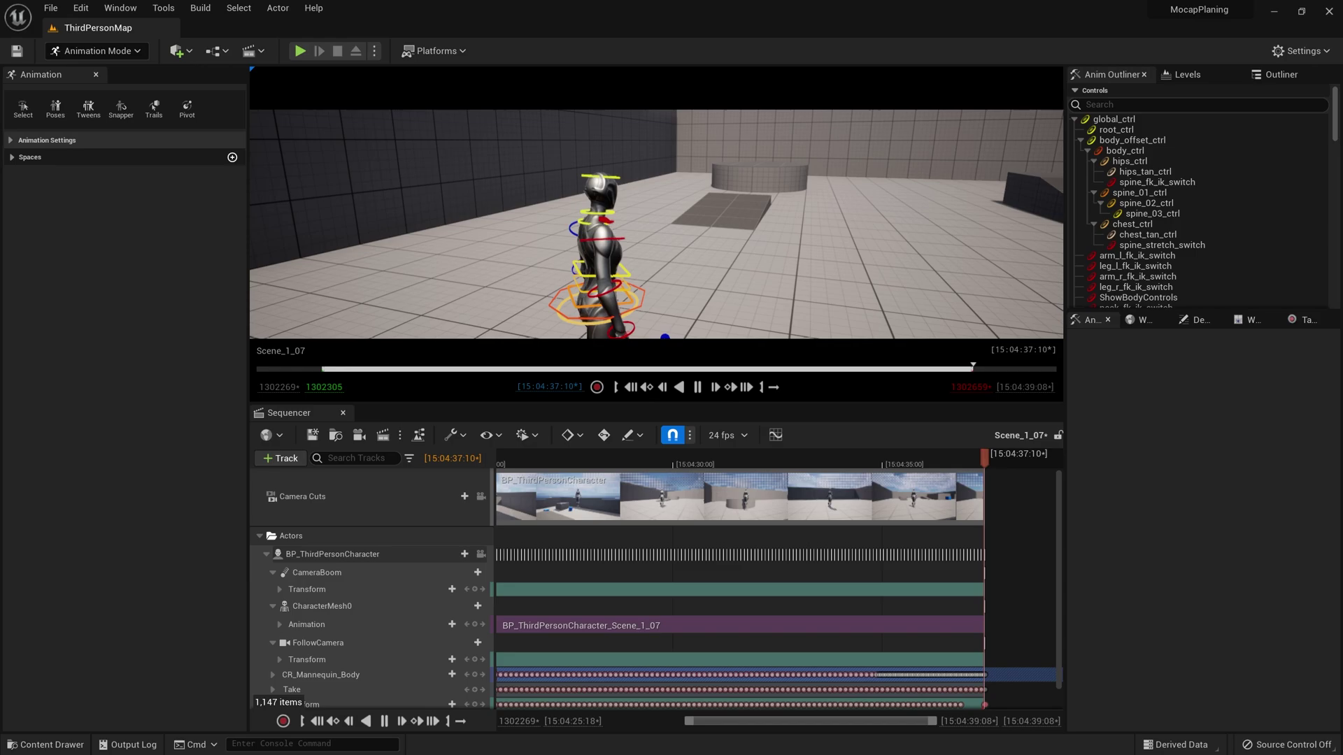
{"action": "key", "text": "super"}
{"action": "key", "text": "super"}
{"action": "key", "text": "super"}
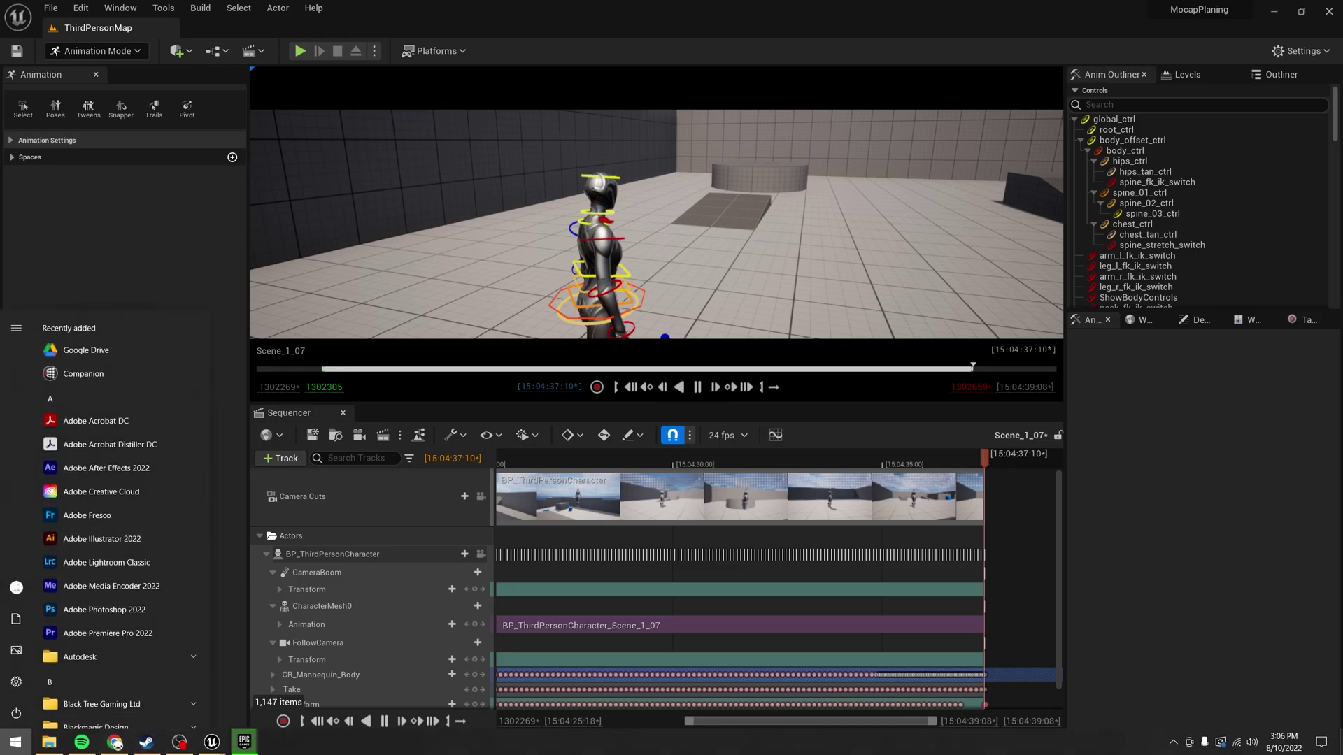
{"action": "key", "text": "super"}
Step: Inspect the character's control rig poses up close at 15:04:31:04 and 15:04:30:11 in an enlarged viewport
{"action": "right_click_drag", "start_coordinate": [686, 261], "coordinate": [664, 291]}
{"action": "left_click", "coordinate": [722, 459]}
{"action": "key", "text": "w"}
{"action": "key", "text": "d"}
{"action": "right_click_drag", "start_coordinate": [762, 261], "coordinate": [675, 228]}
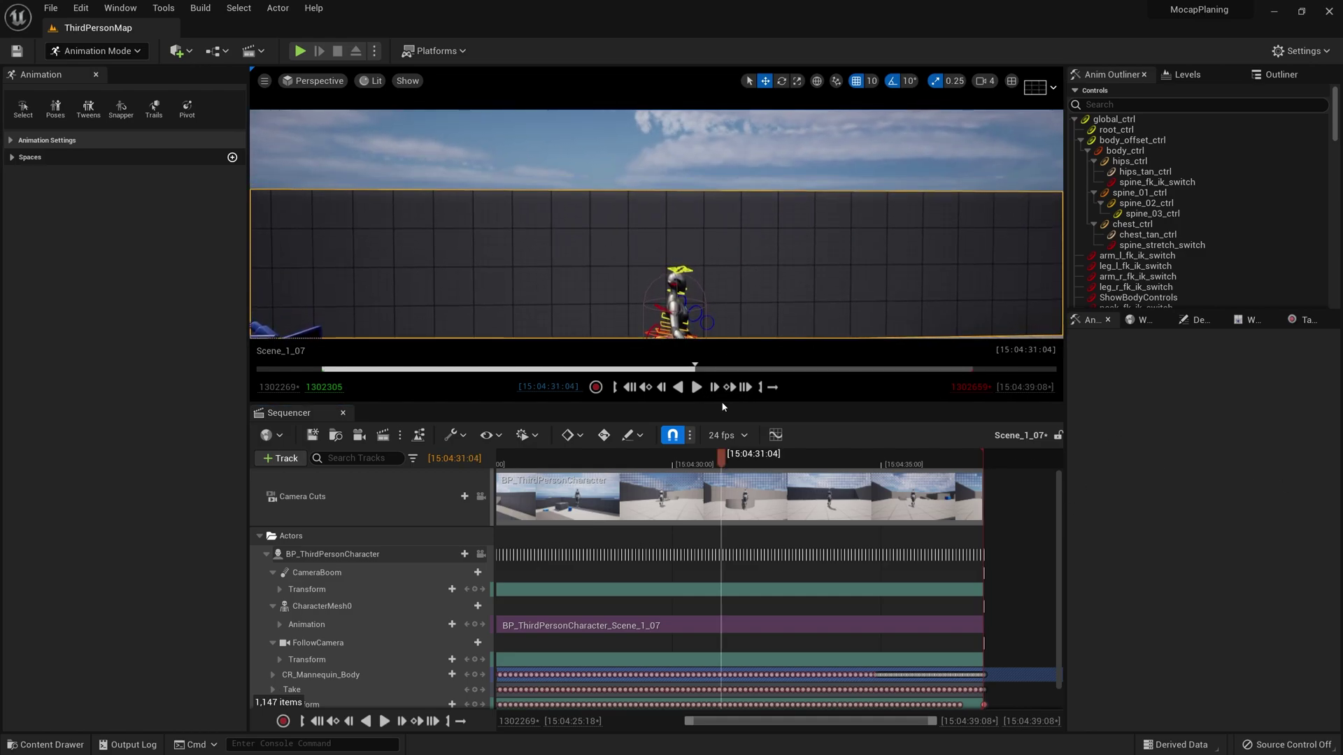
{"action": "left_click_drag", "start_coordinate": [722, 403], "coordinate": [723, 642]}
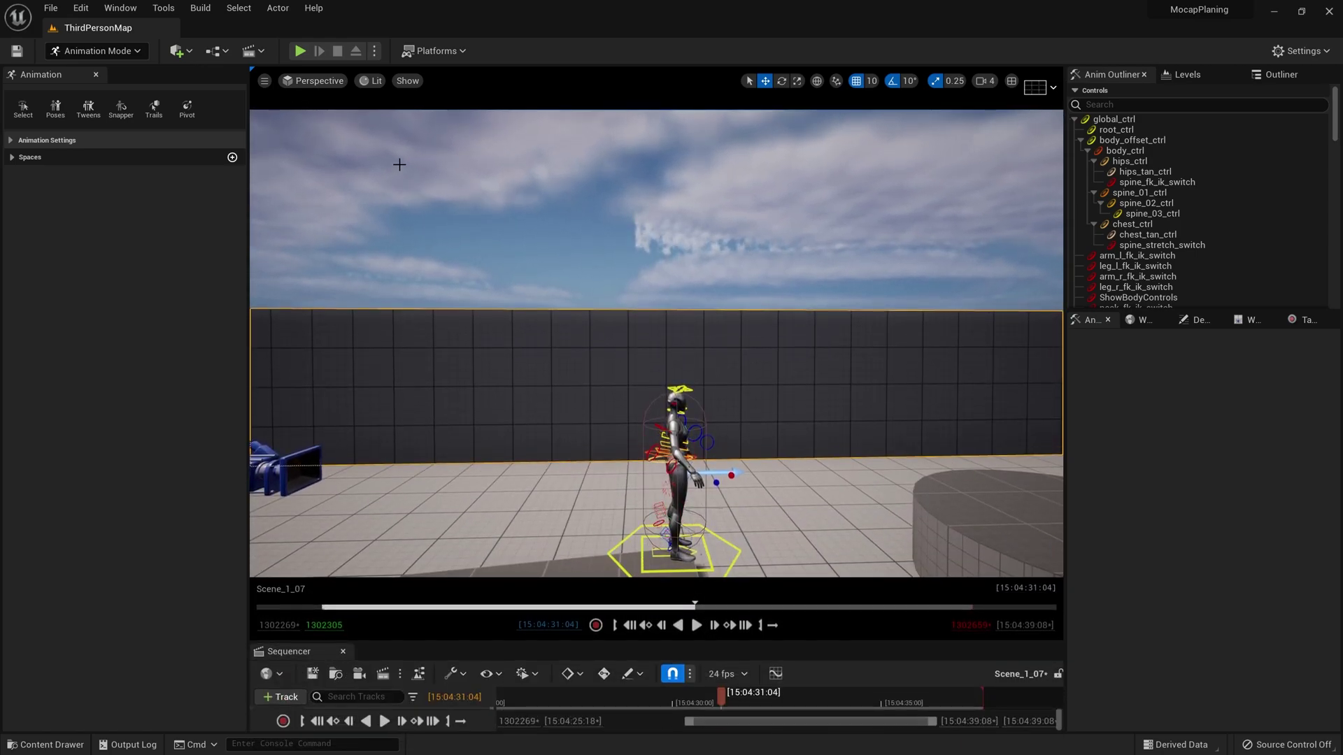
{"action": "left_click_drag", "start_coordinate": [399, 164], "coordinate": [514, 185], "text": "alt"}
{"action": "scroll", "coordinate": [514, 185], "scroll_direction": "up", "scroll_amount": 2}
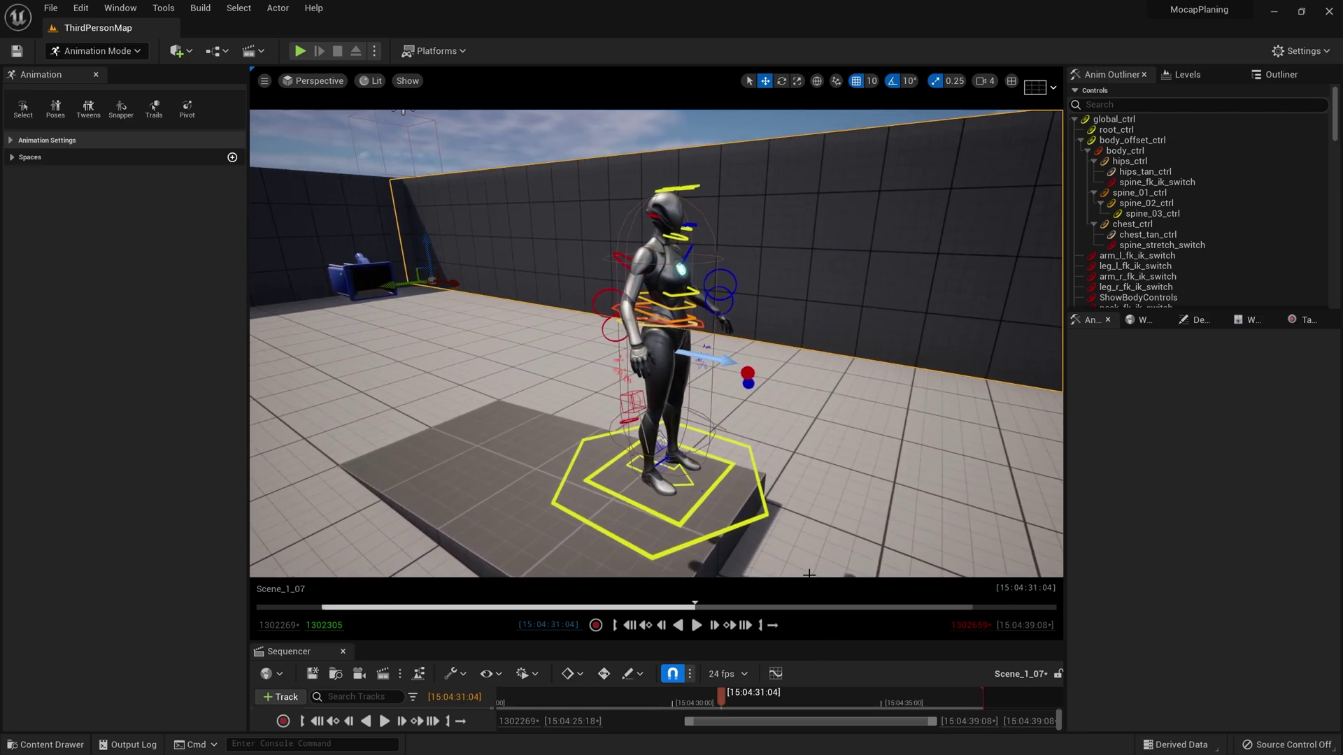
{"action": "left_click_drag", "start_coordinate": [812, 642], "coordinate": [805, 539]}
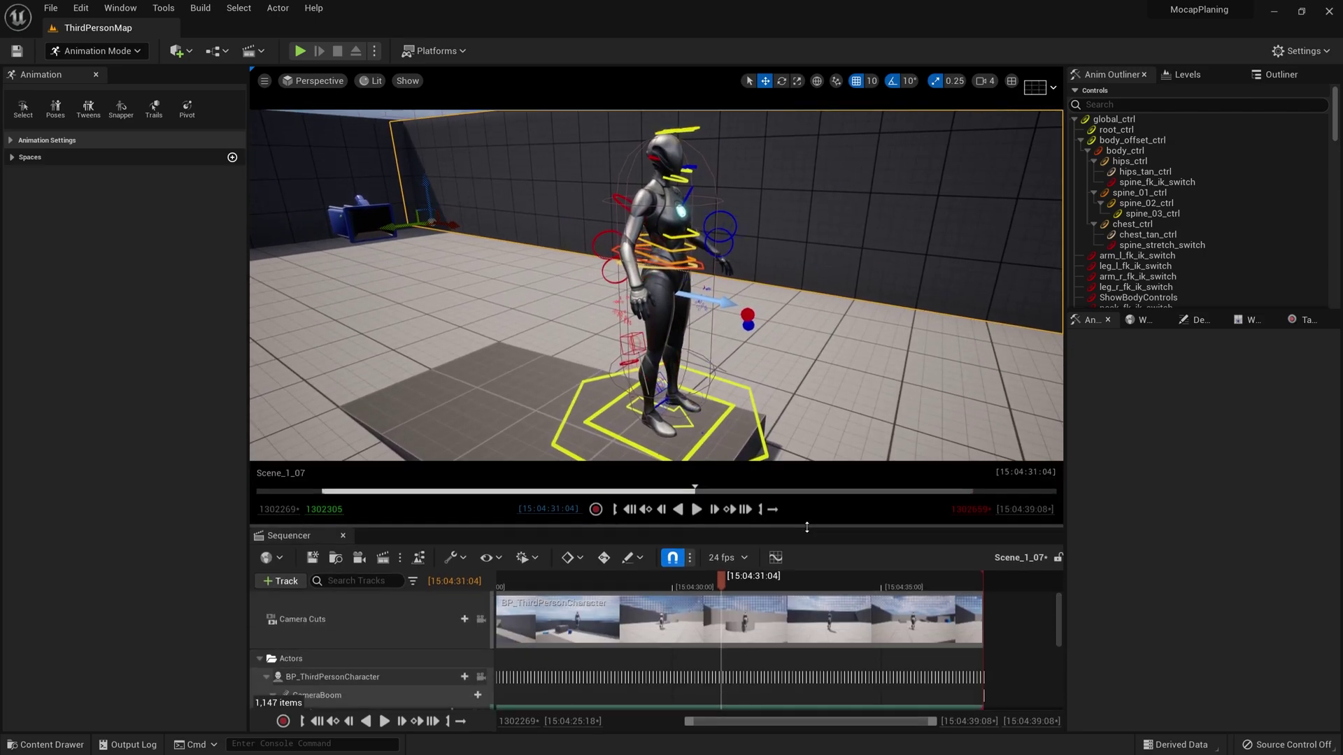
{"action": "left_click", "coordinate": [693, 600]}
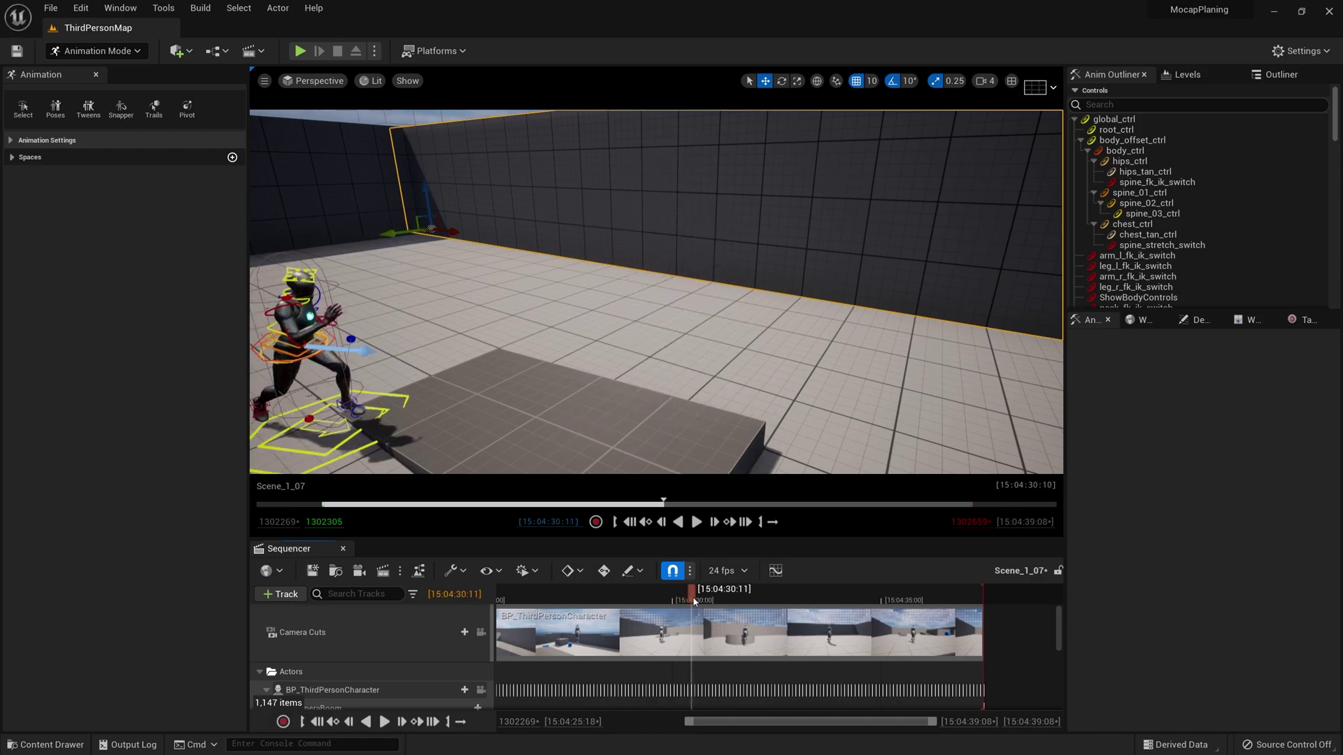
{"action": "key", "text": "f"}
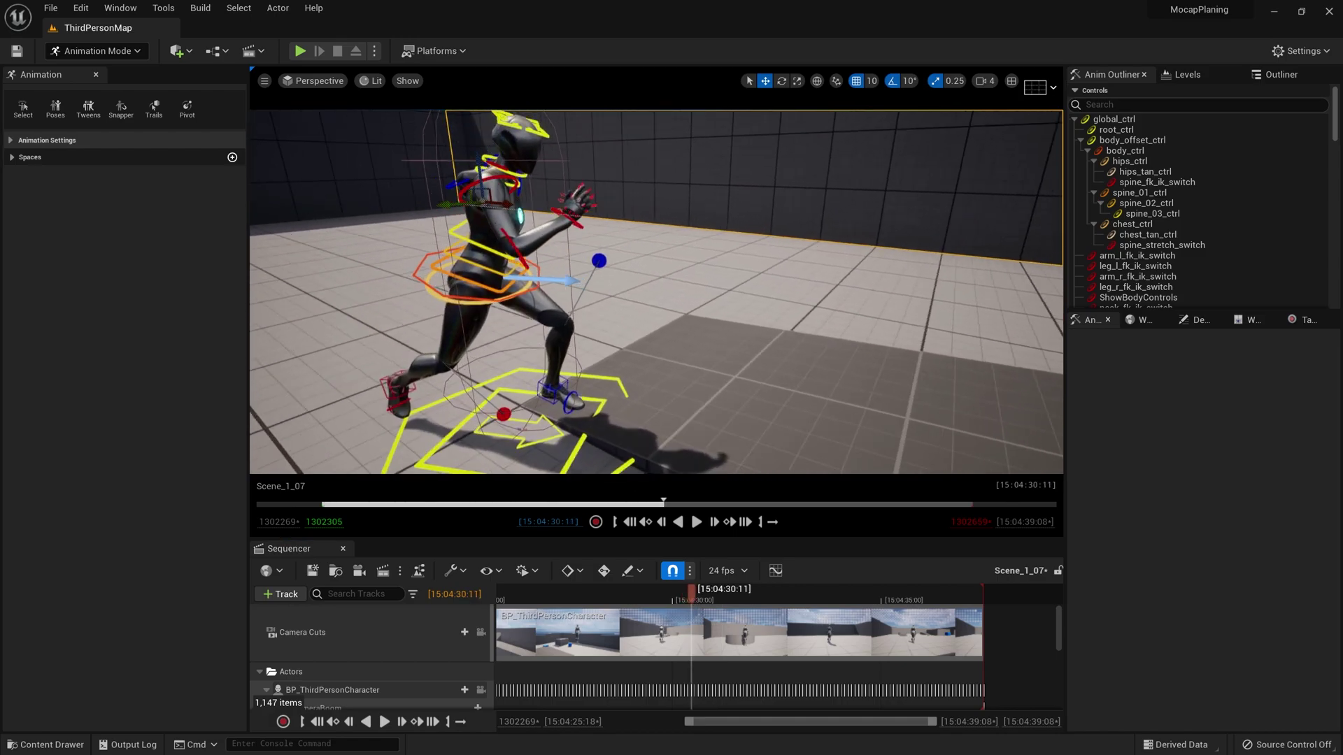
{"action": "right_click_drag", "start_coordinate": [658, 293], "coordinate": [923, 308]}
{"action": "right_click_drag", "start_coordinate": [412, 186], "coordinate": [463, 152]}
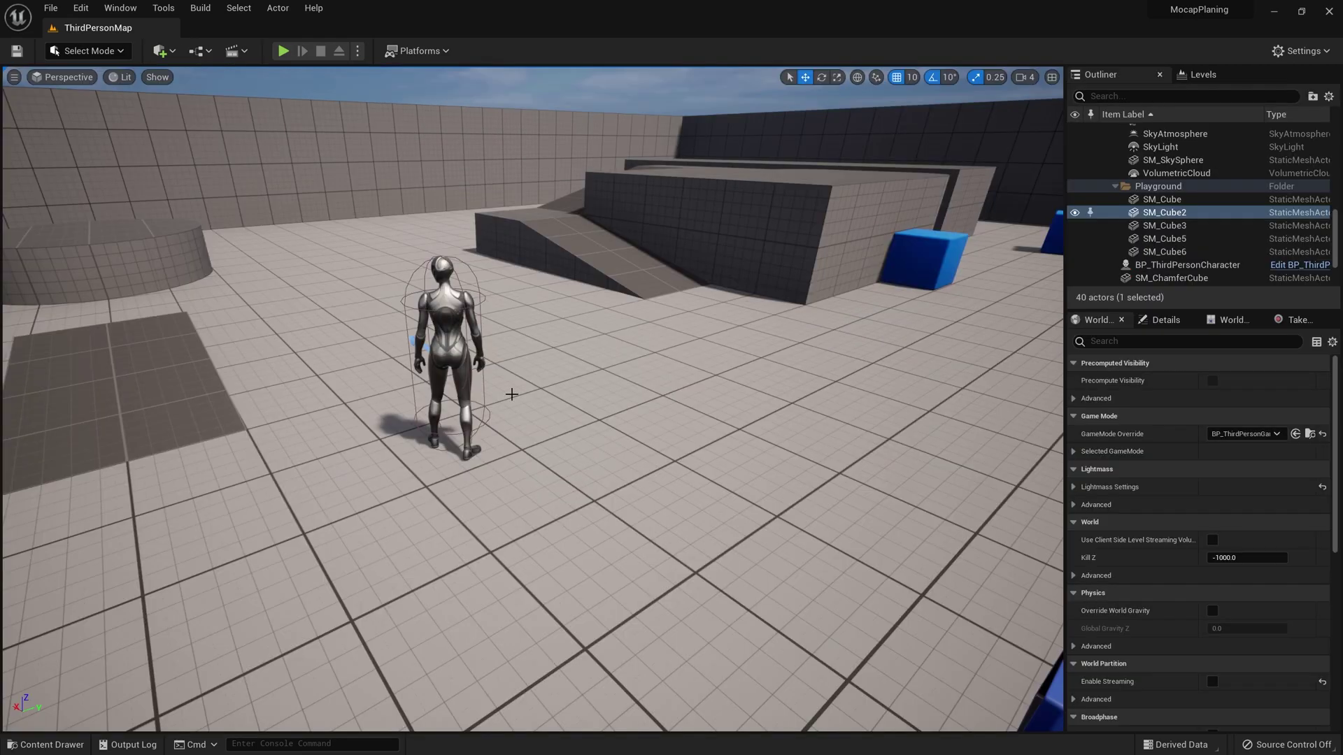
Step: Duplicate BP_ThirdPersonCharacter beside the original and set the original's Auto Possess Player to Disabled
{"action": "left_click", "coordinate": [458, 364]}
{"action": "left_click_drag", "start_coordinate": [477, 351], "coordinate": [577, 344], "text": "alt"}
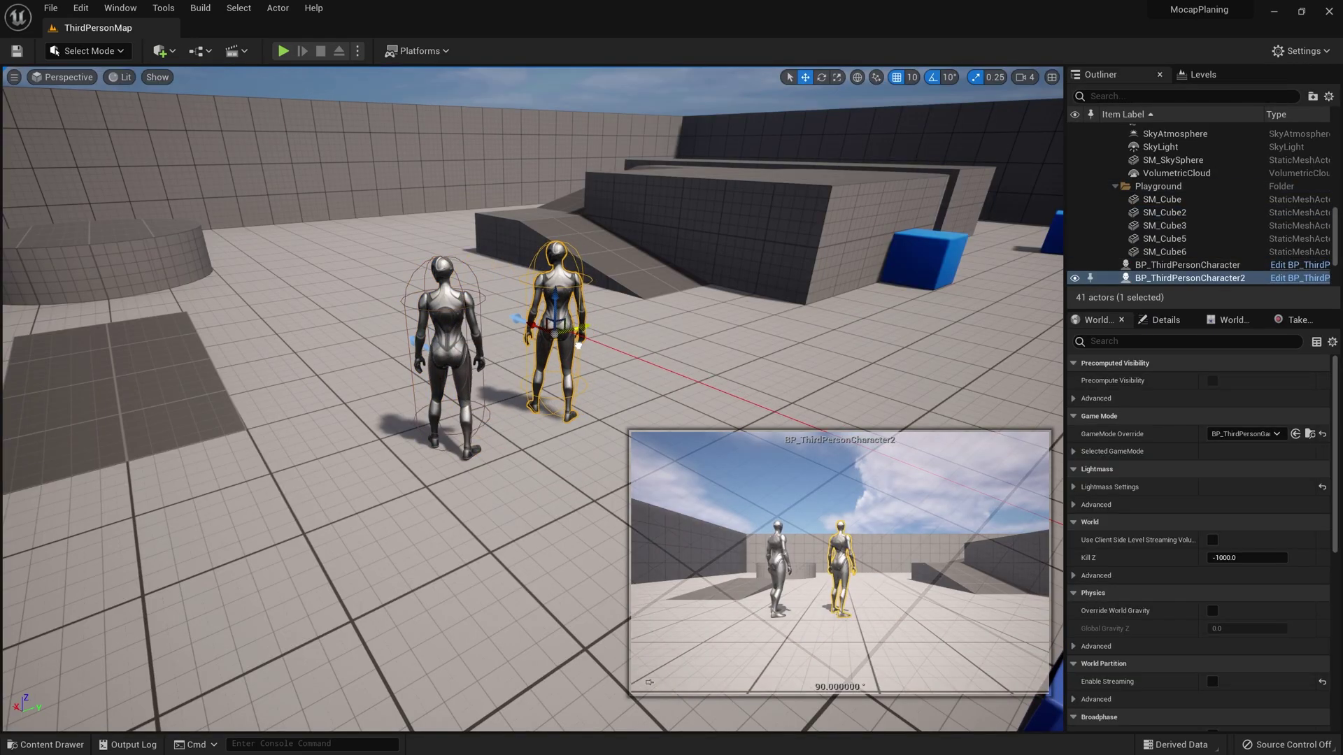
{"action": "left_click", "coordinate": [442, 304]}
{"action": "scroll", "coordinate": [1283, 580], "scroll_direction": "down", "scroll_amount": 5}
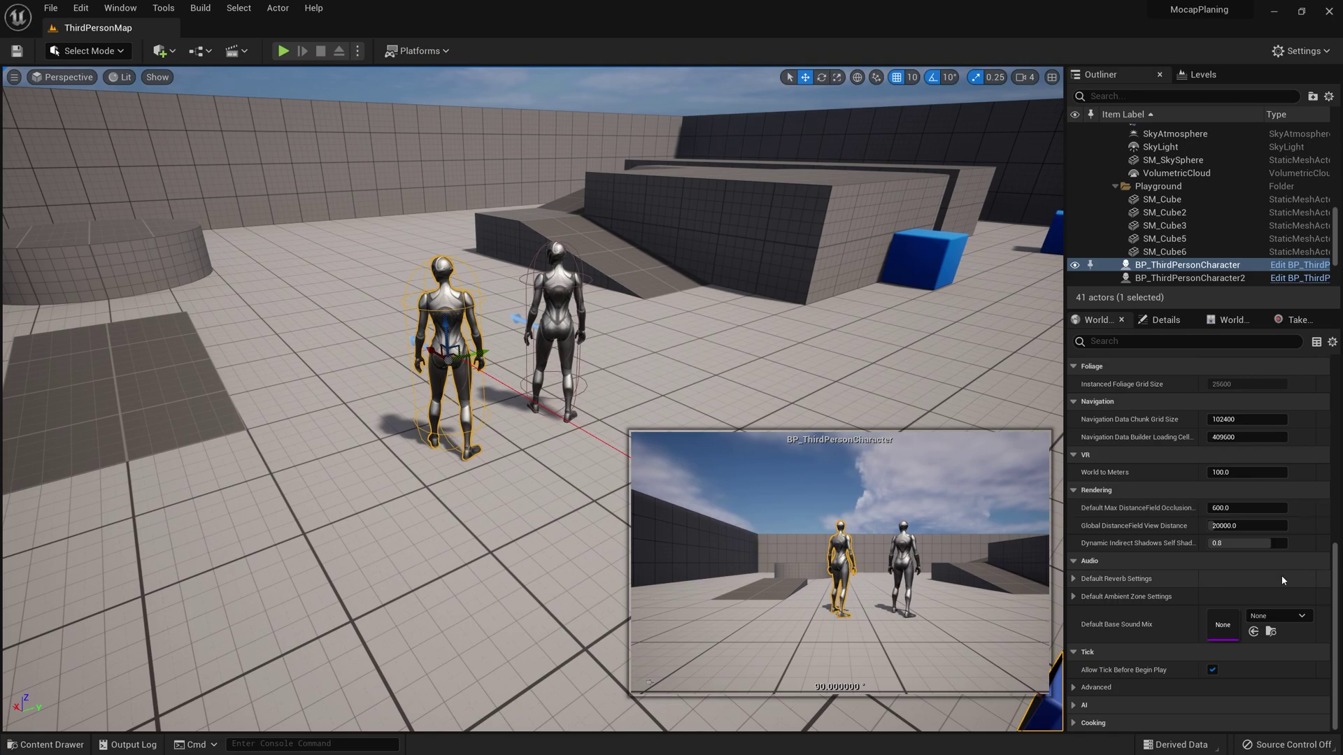
{"action": "scroll", "coordinate": [1224, 469], "scroll_direction": "up", "scroll_amount": 5}
{"action": "left_click", "coordinate": [1166, 319]}
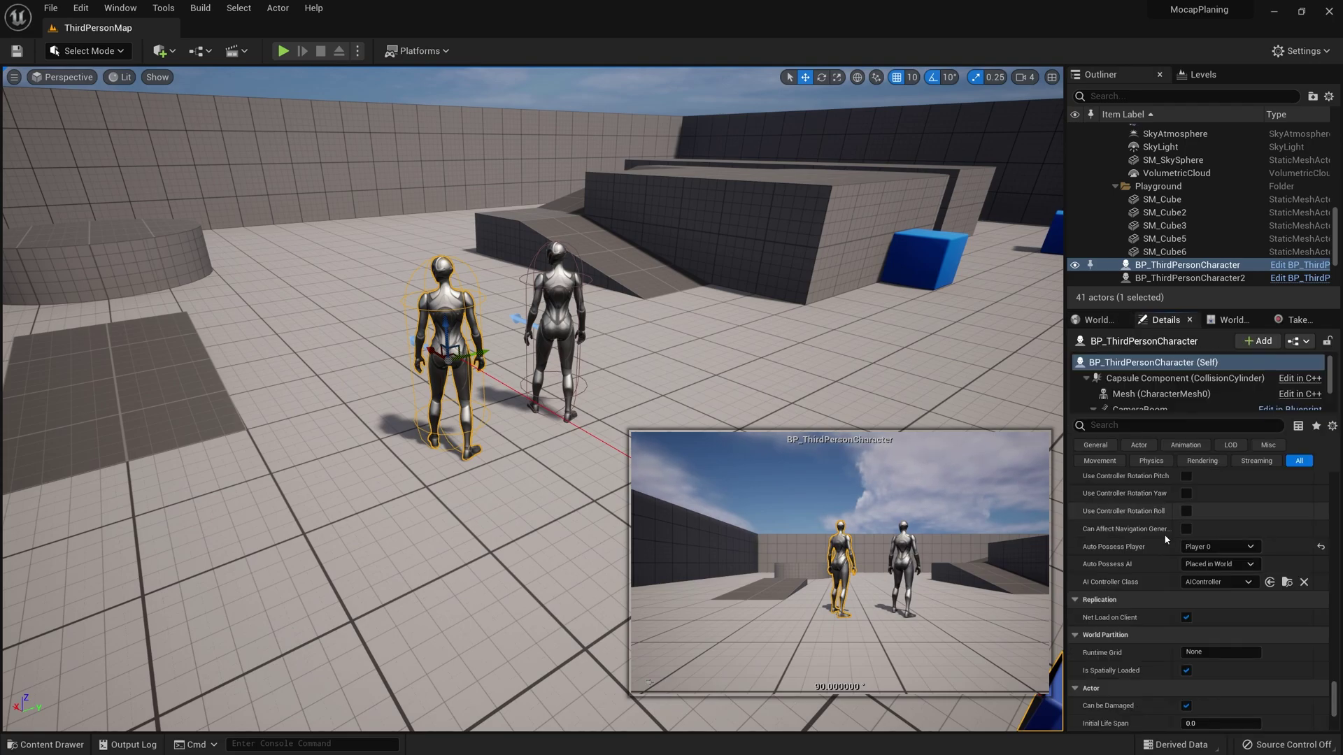
{"action": "scroll", "coordinate": [1178, 644], "scroll_direction": "down", "scroll_amount": 10}
{"action": "scroll", "coordinate": [1193, 489], "scroll_direction": "up", "scroll_amount": 2}
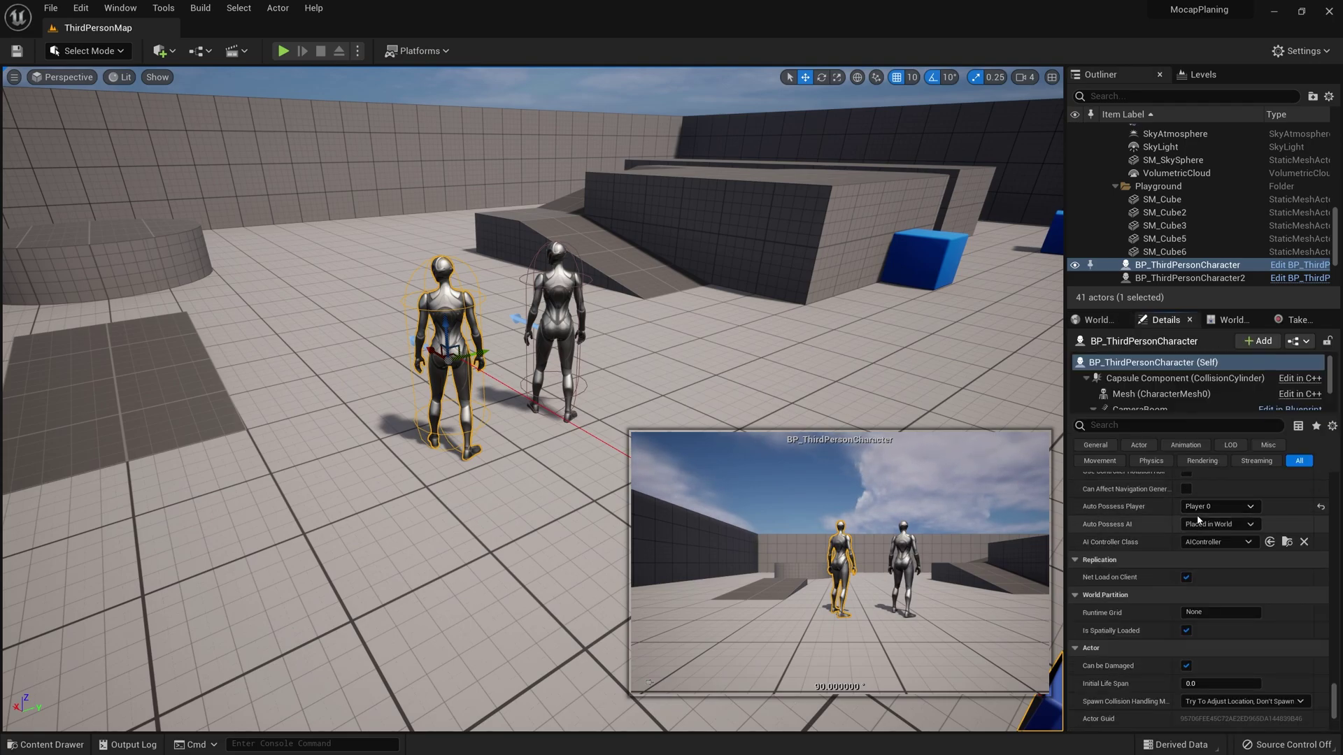
{"action": "left_click", "coordinate": [1197, 507]}
{"action": "left_click", "coordinate": [1202, 521]}
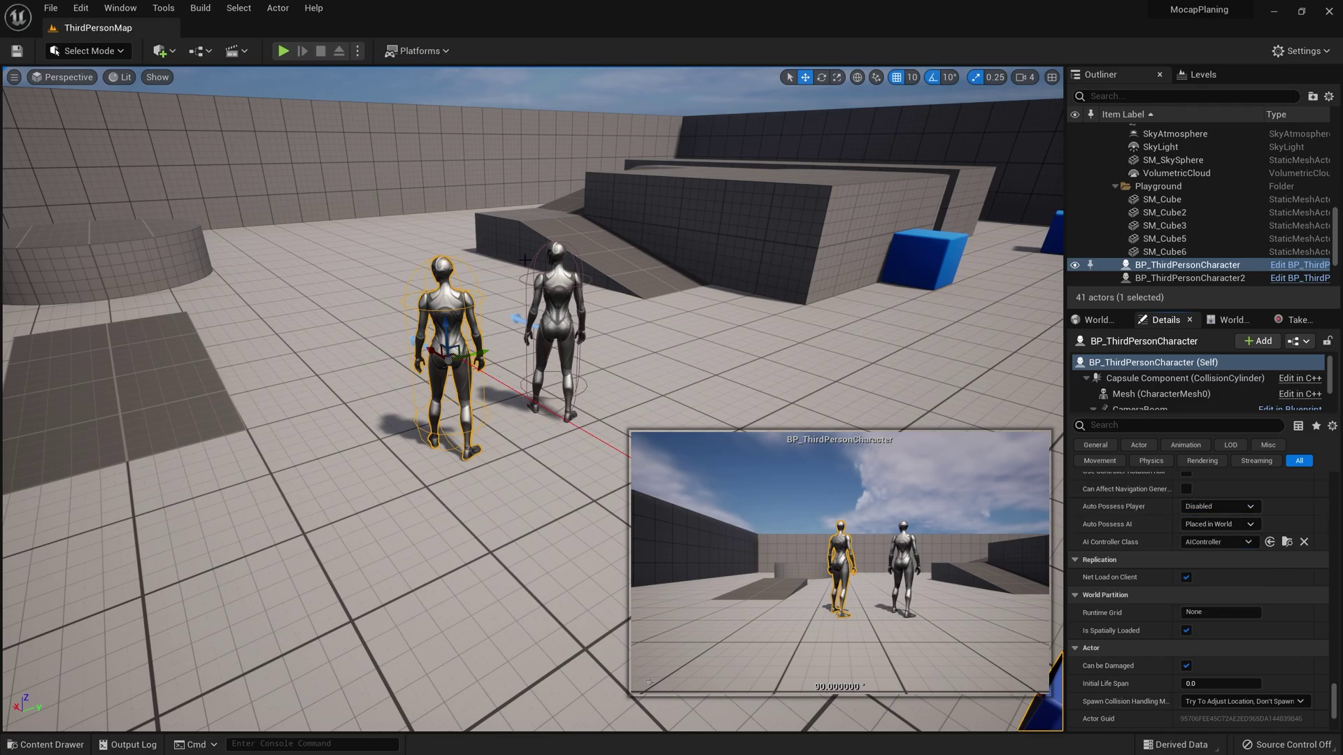
Step: Check the duplicate character's possession setting and play the level briefly to test which character is controlled
{"action": "left_click", "coordinate": [556, 294]}
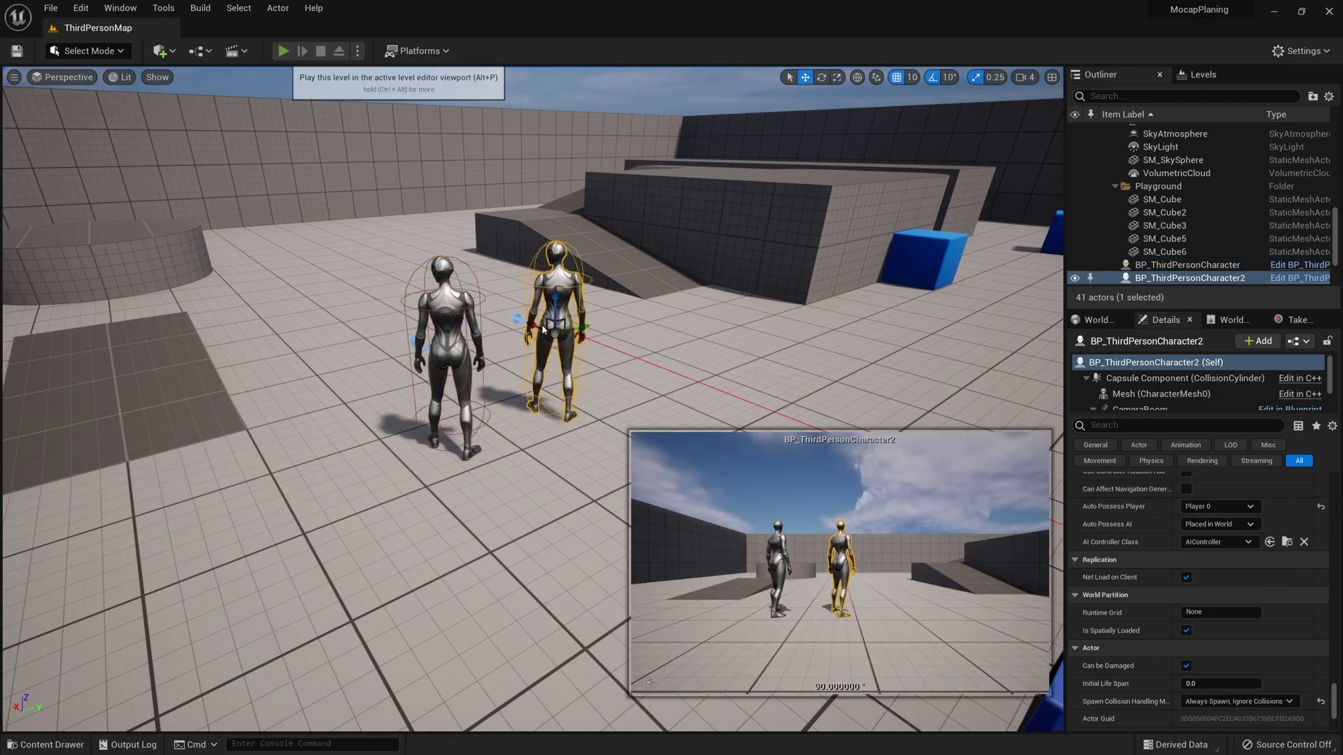
{"action": "left_click", "coordinate": [283, 52]}
{"action": "key", "text": "Escape"}
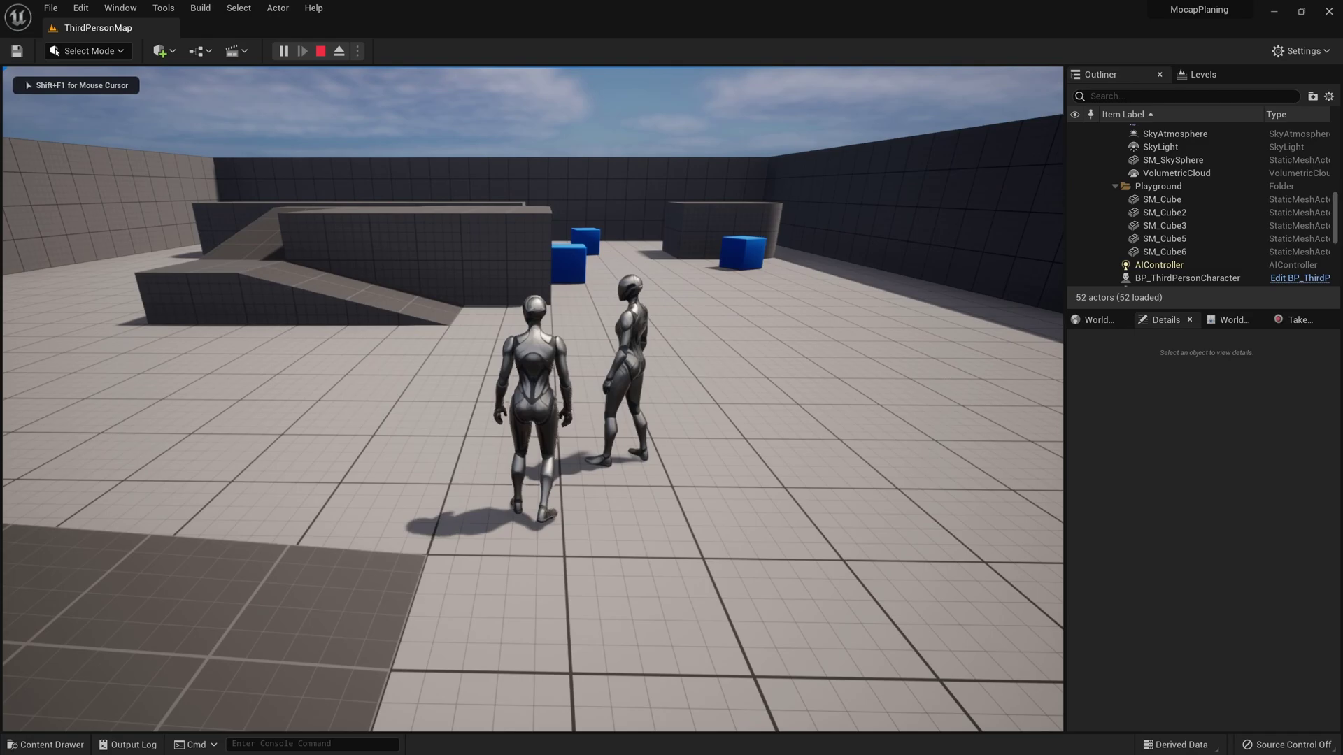
Step: Stop the play session, open the Scene_1_07 take sequence from Cinematics/Takes/2022-10-08, and move the playhead to frame 1302425
{"action": "key", "text": "ctrl+space"}
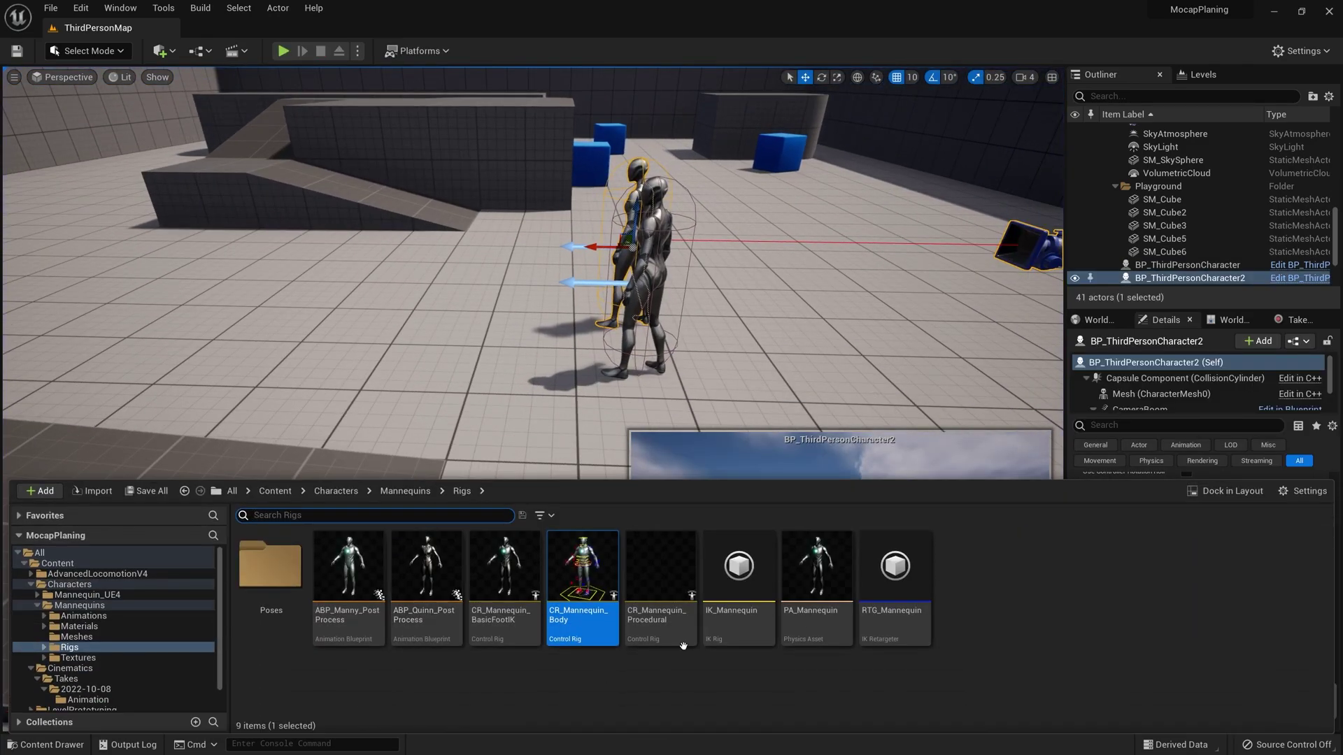
{"action": "left_click", "coordinate": [275, 491]}
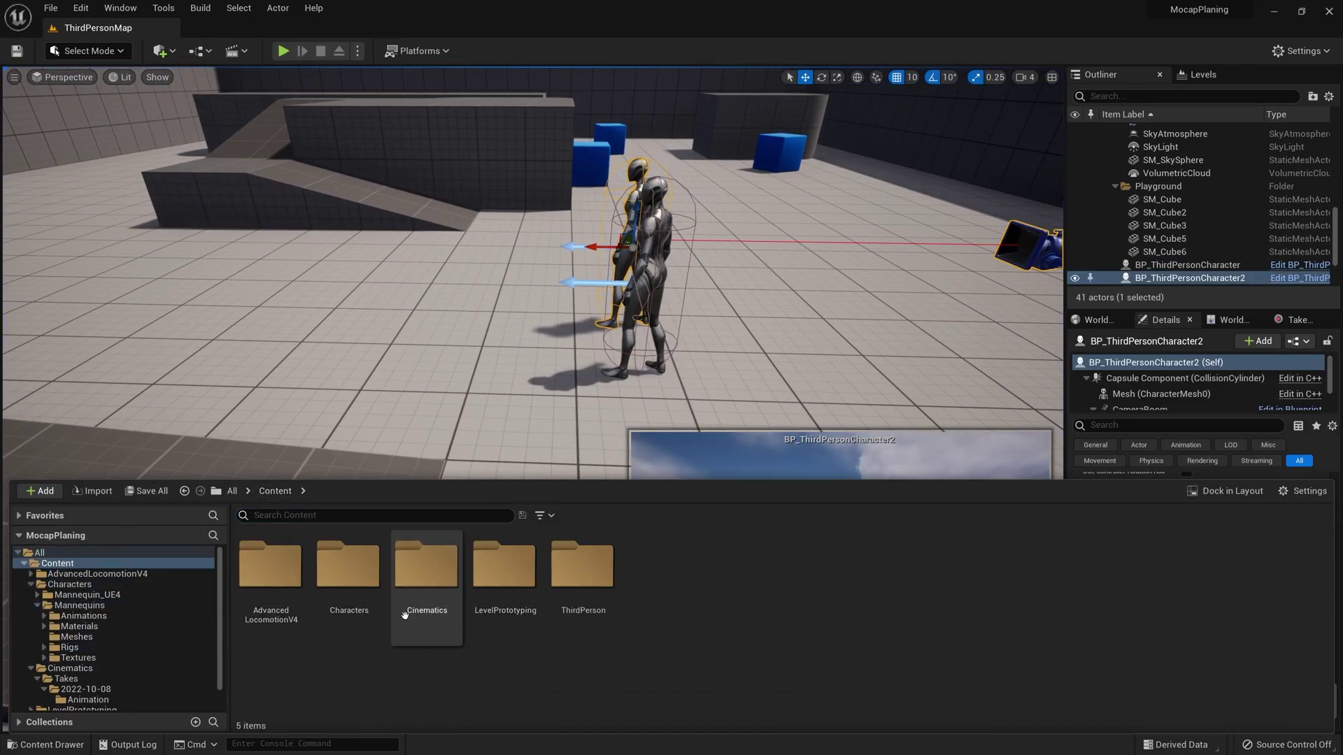
{"action": "double_click", "coordinate": [426, 587]}
{"action": "double_click", "coordinate": [263, 589]}
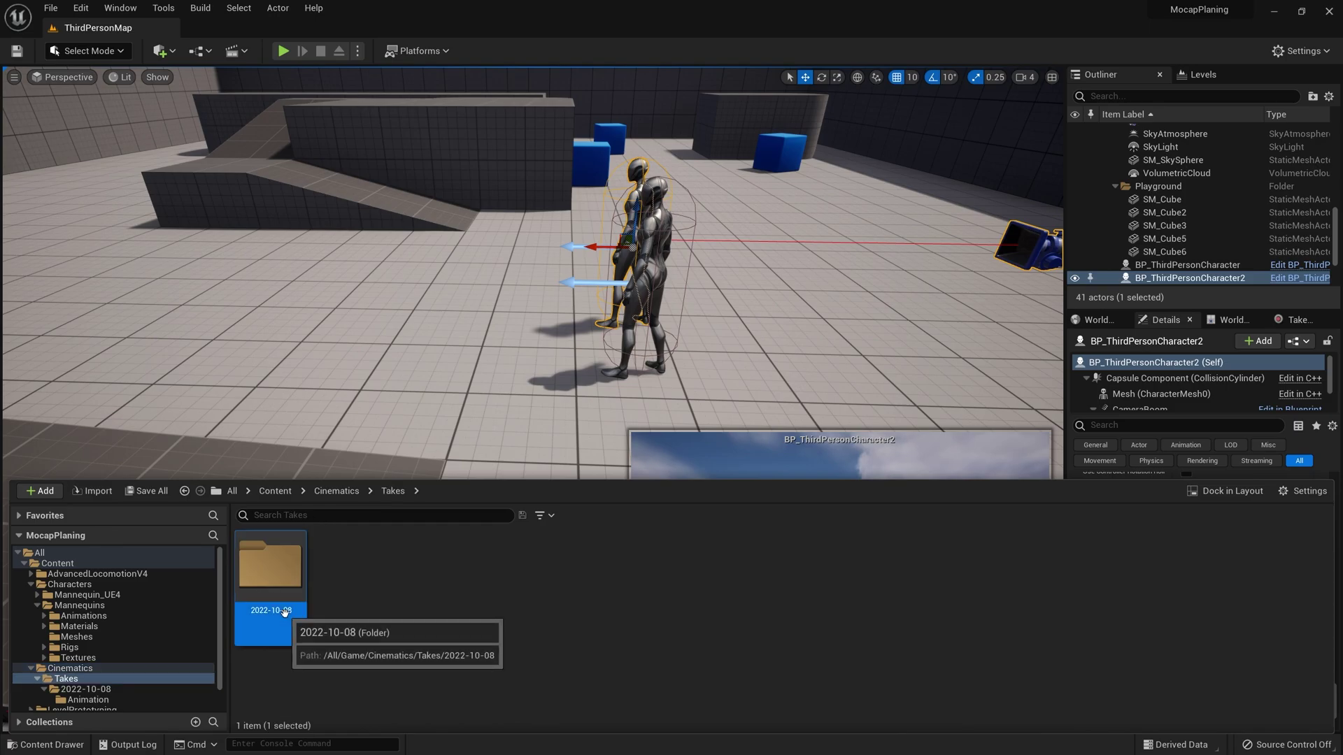
{"action": "double_click", "coordinate": [263, 589]}
{"action": "double_click", "coordinate": [650, 595]}
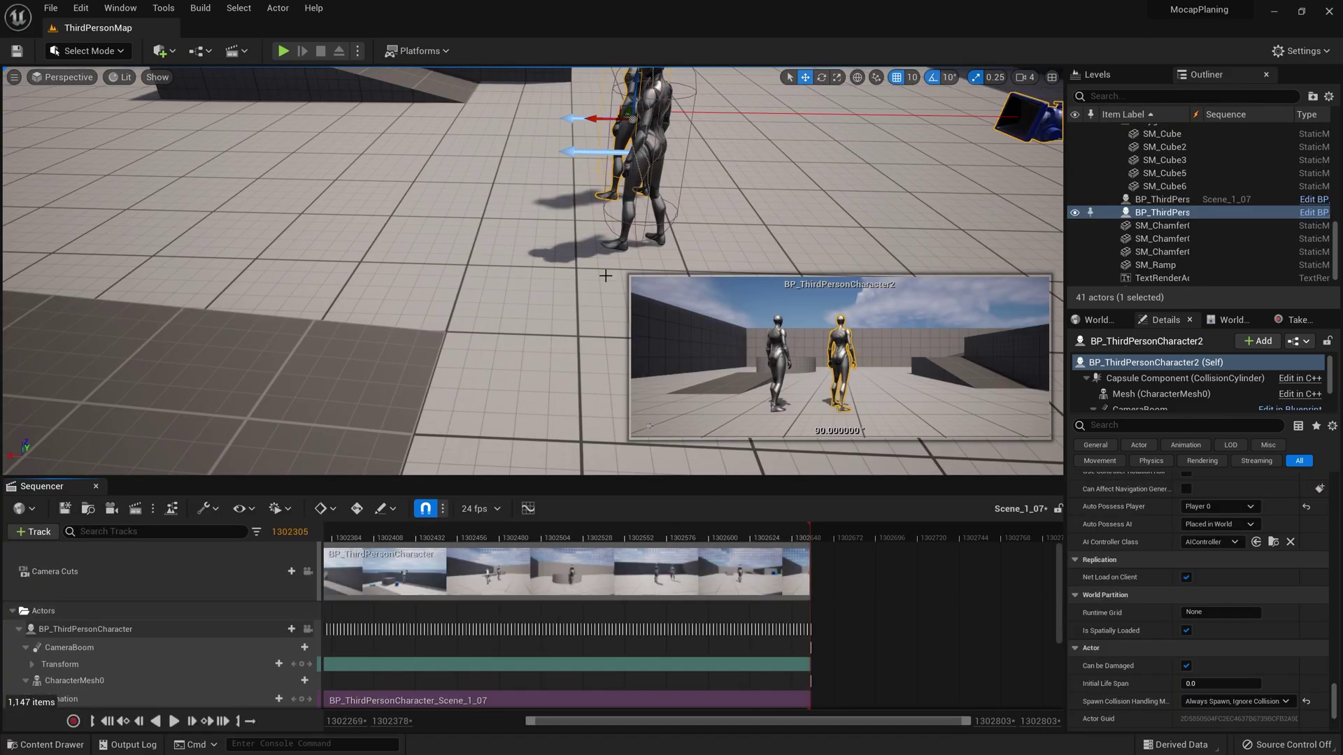
{"action": "right_click_drag", "start_coordinate": [605, 275], "coordinate": [439, 271]}
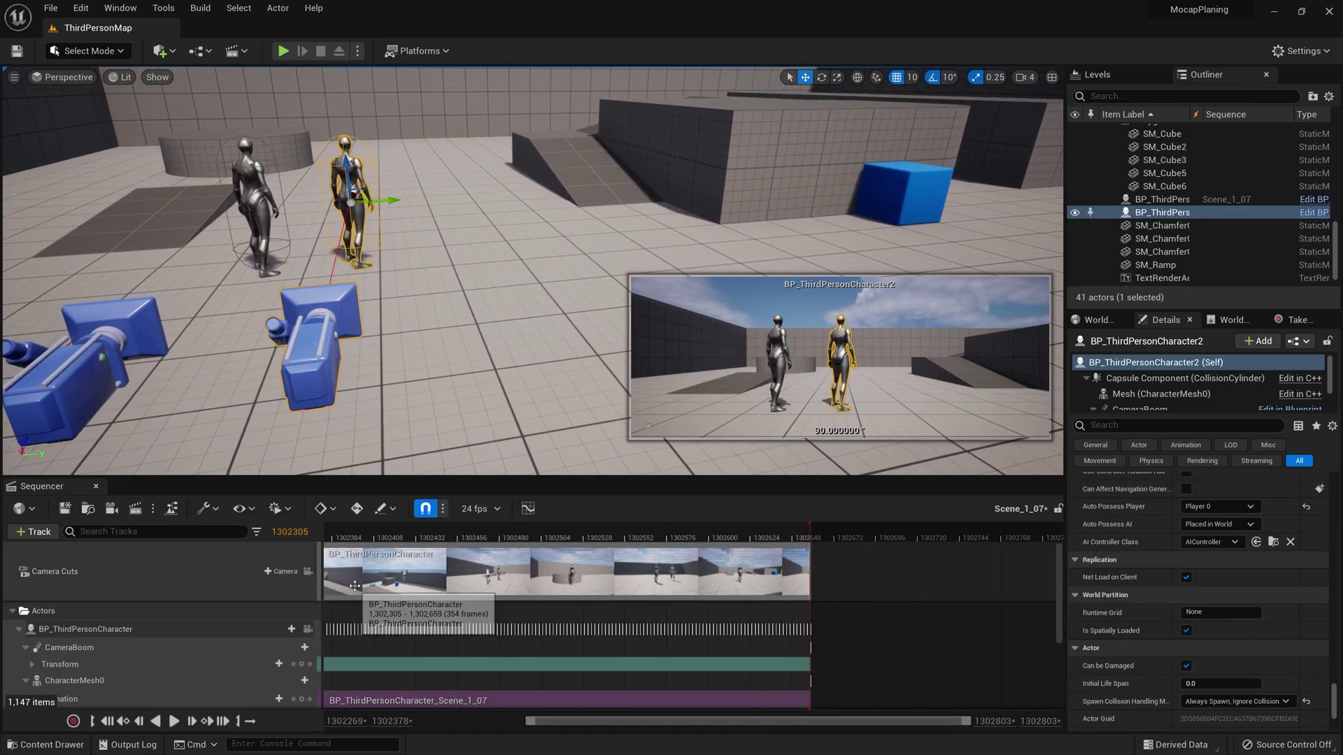
{"action": "left_click", "coordinate": [406, 537]}
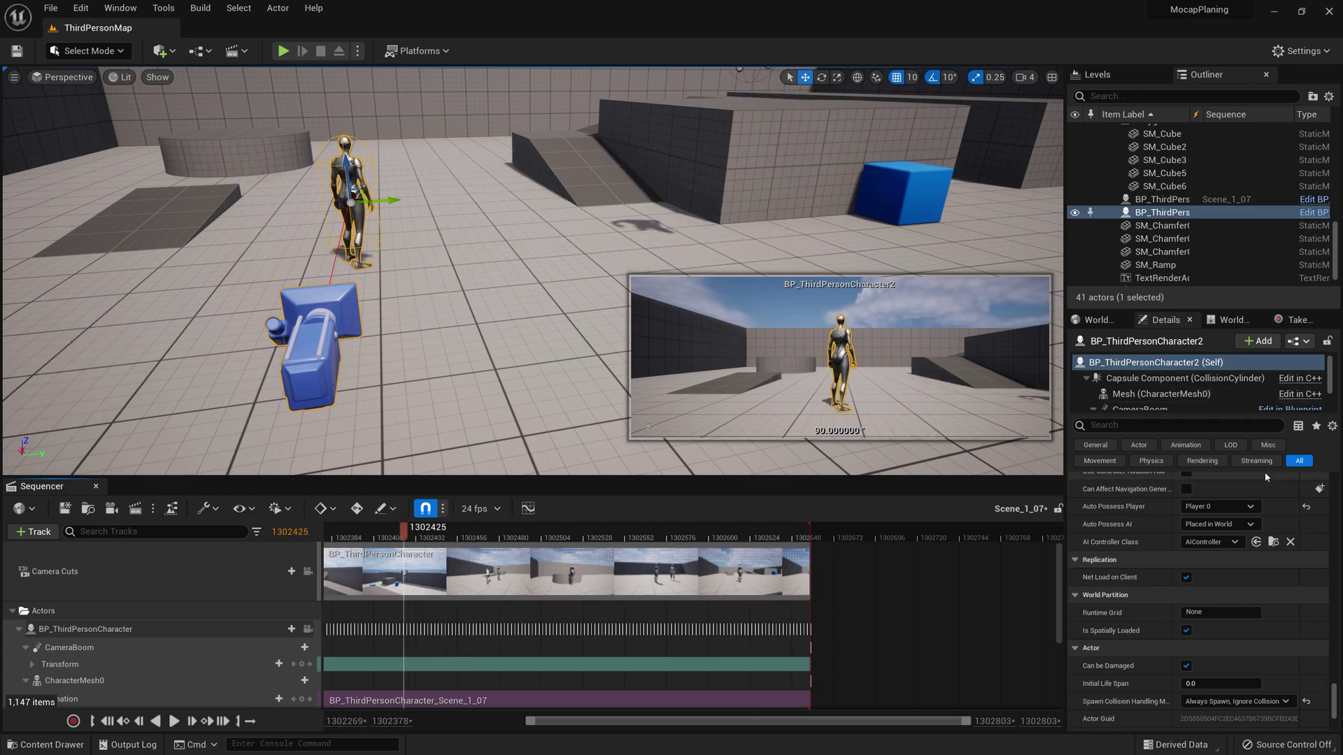
Step: Start a new pending take from Scene_1_07 in Take Recorder and remove the BP_ThirdPersonCharacter recording source
{"action": "left_click", "coordinate": [1294, 320]}
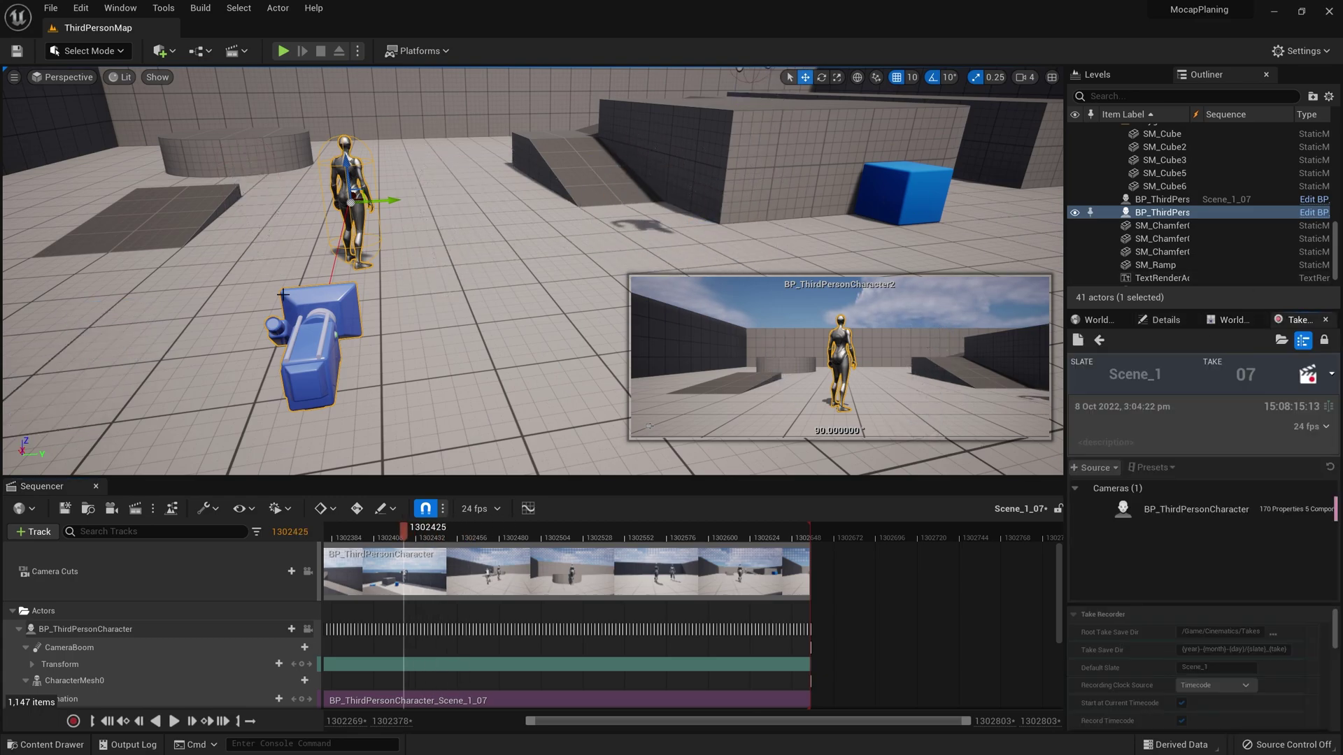
{"action": "left_click", "coordinate": [1308, 371]}
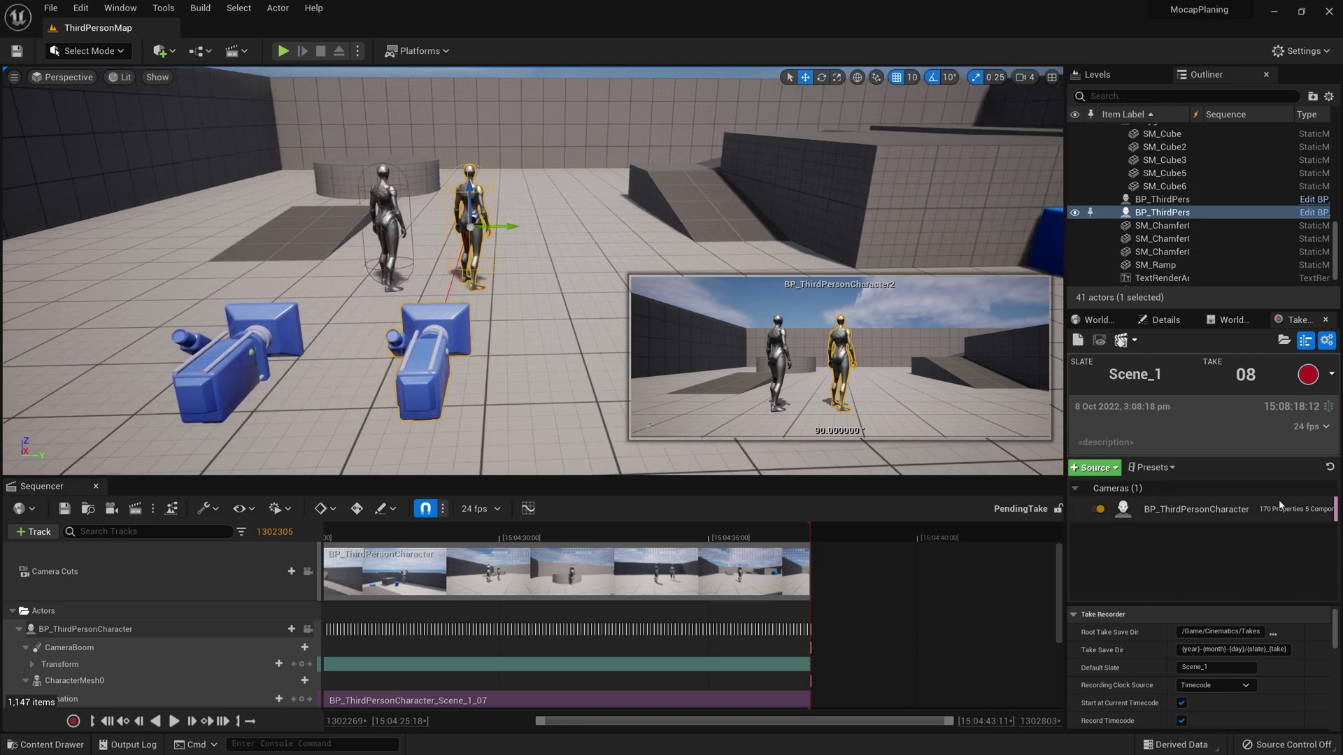
{"action": "left_click", "coordinate": [1279, 505]}
{"action": "key", "text": "Delete"}
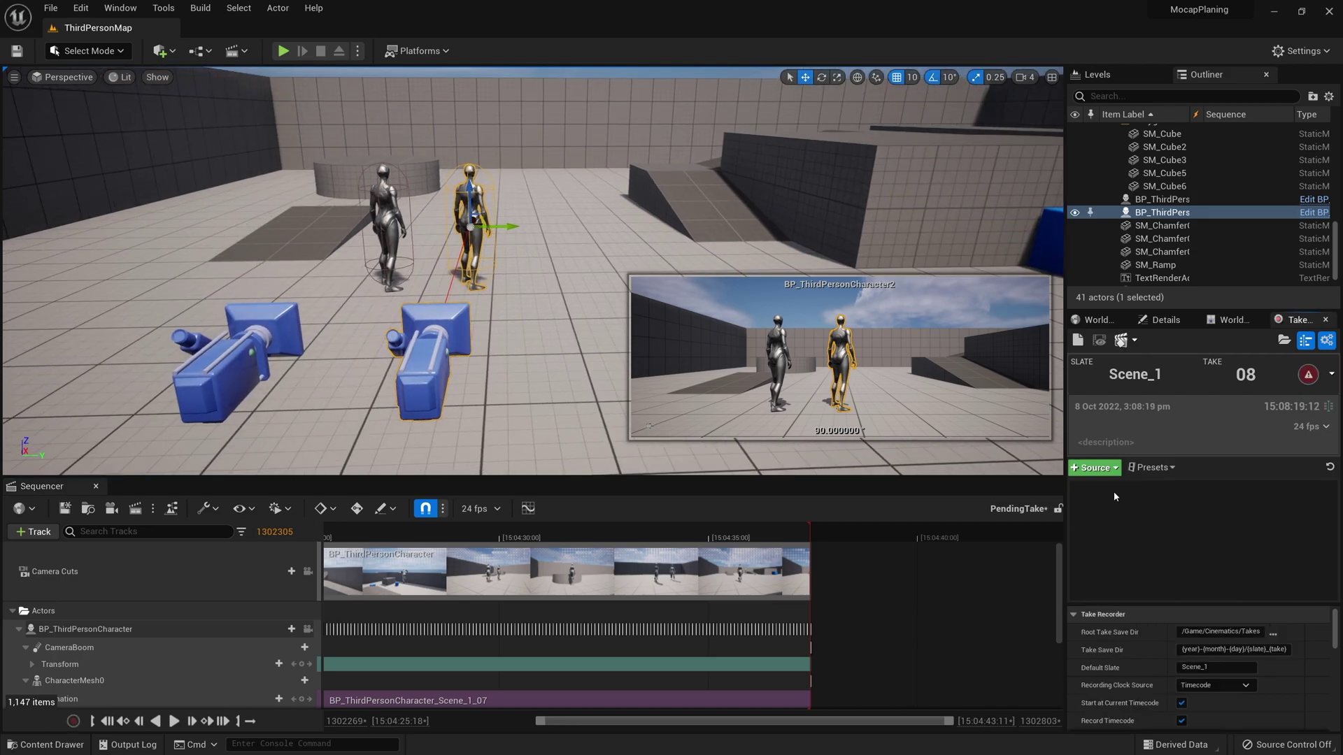
Step: Check the already recorded character's motion at 15:04:27:15 and add BP_ThirdPersonCharacter2 as the recording source
{"action": "left_click", "coordinate": [398, 192]}
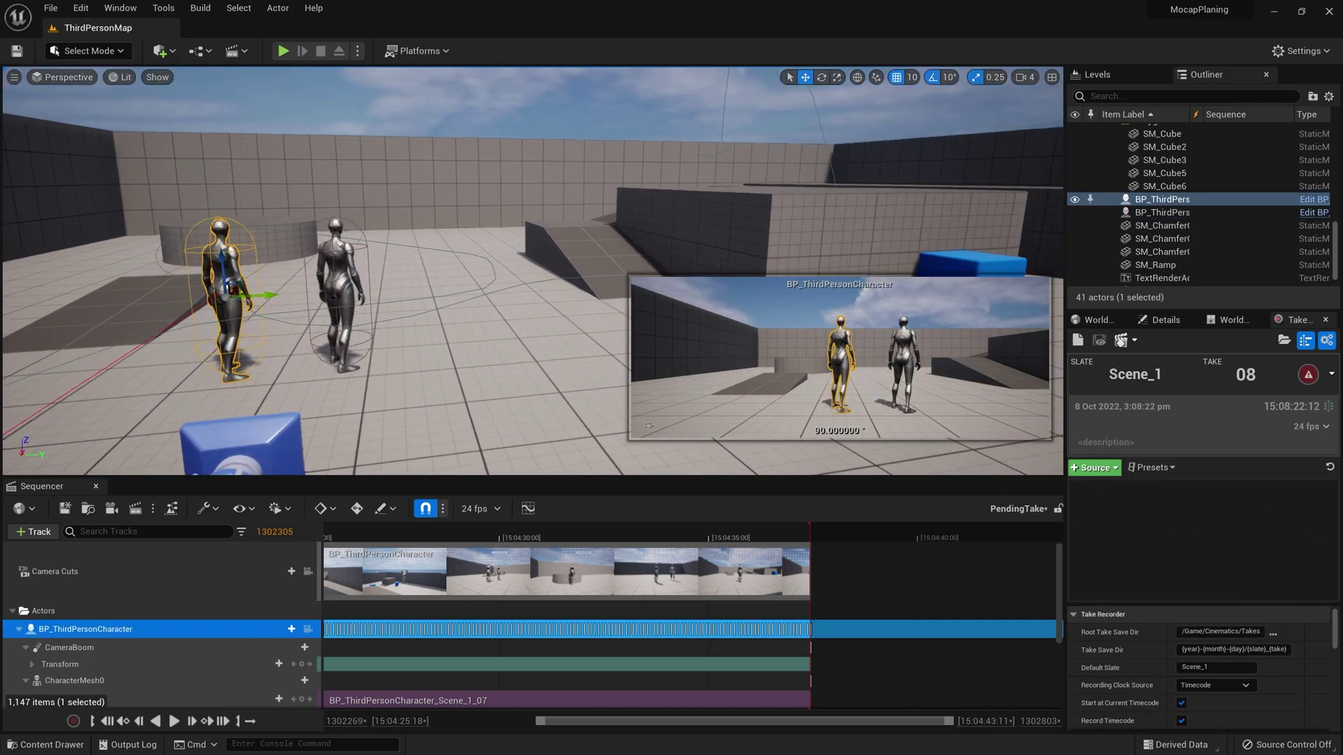
{"action": "right_click_drag", "start_coordinate": [34, 423], "coordinate": [92, 447]}
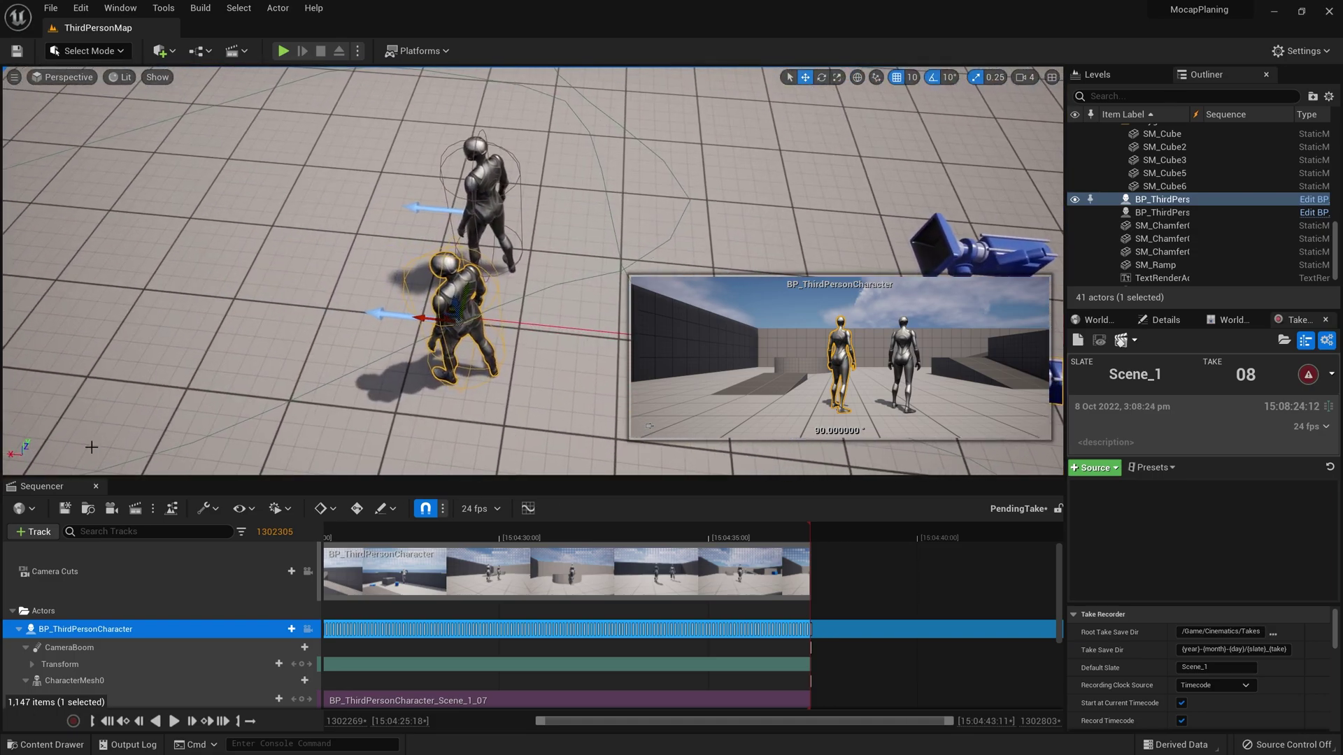
{"action": "mouse_move", "coordinate": [367, 536]}
{"action": "left_mouse_down"}
{"action": "mouse_move", "coordinate": [403, 535]}
{"action": "mouse_move", "coordinate": [380, 536]}
{"action": "left_mouse_up"}
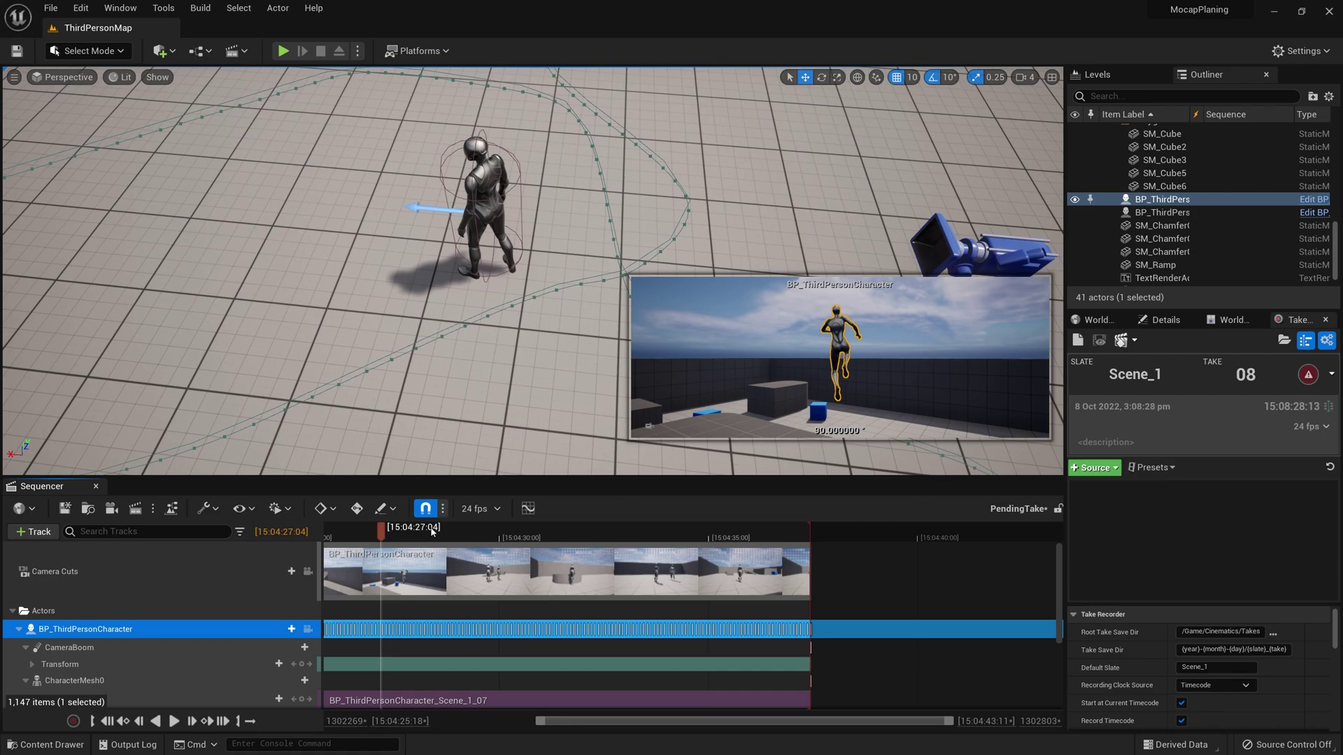
{"action": "left_click", "coordinate": [401, 535]}
{"action": "left_click", "coordinate": [494, 149]}
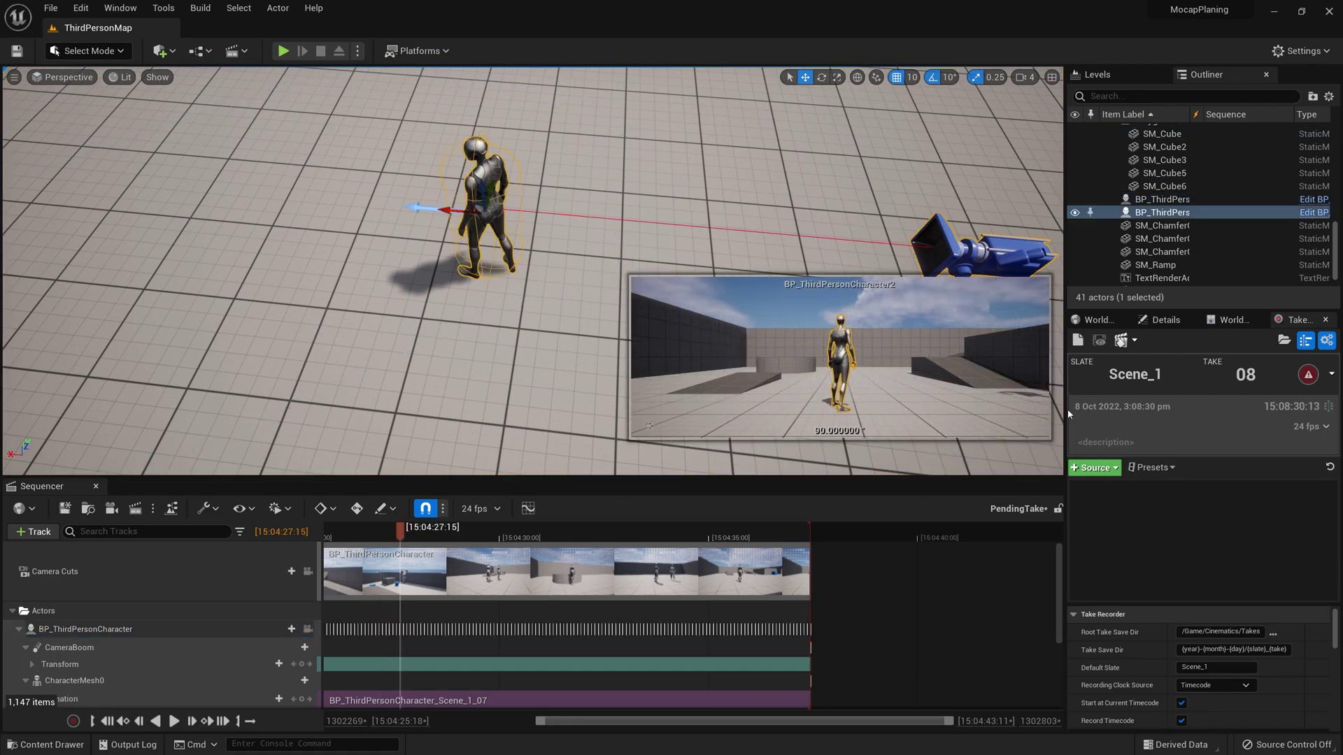
{"action": "left_click", "coordinate": [1093, 467]}
{"action": "mouse_move", "coordinate": [1120, 495]}
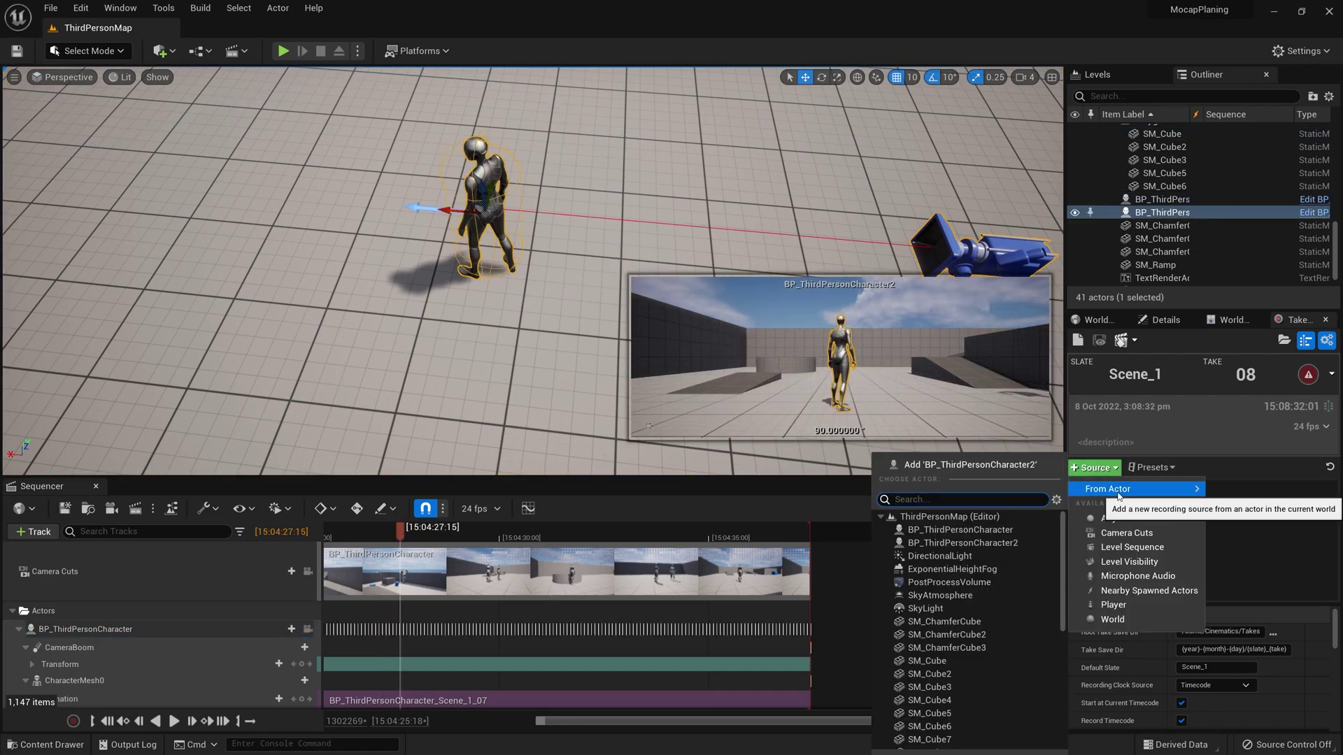
{"action": "left_click", "coordinate": [996, 467]}
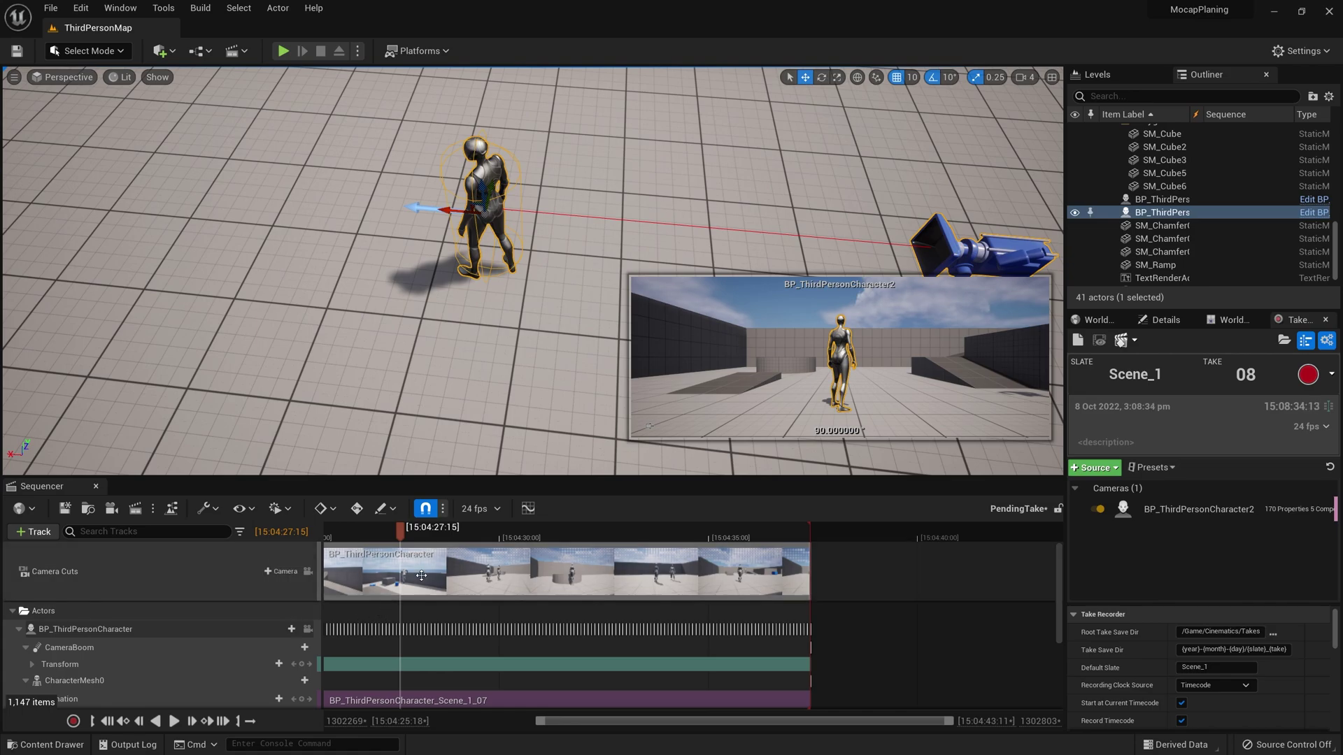
Step: Rewind the sequence to its start, play the level, and record take 08 with the second character running and jumping beside the first
{"action": "left_click_drag", "start_coordinate": [395, 530], "coordinate": [370, 553]}
{"action": "left_click", "coordinate": [282, 51]}
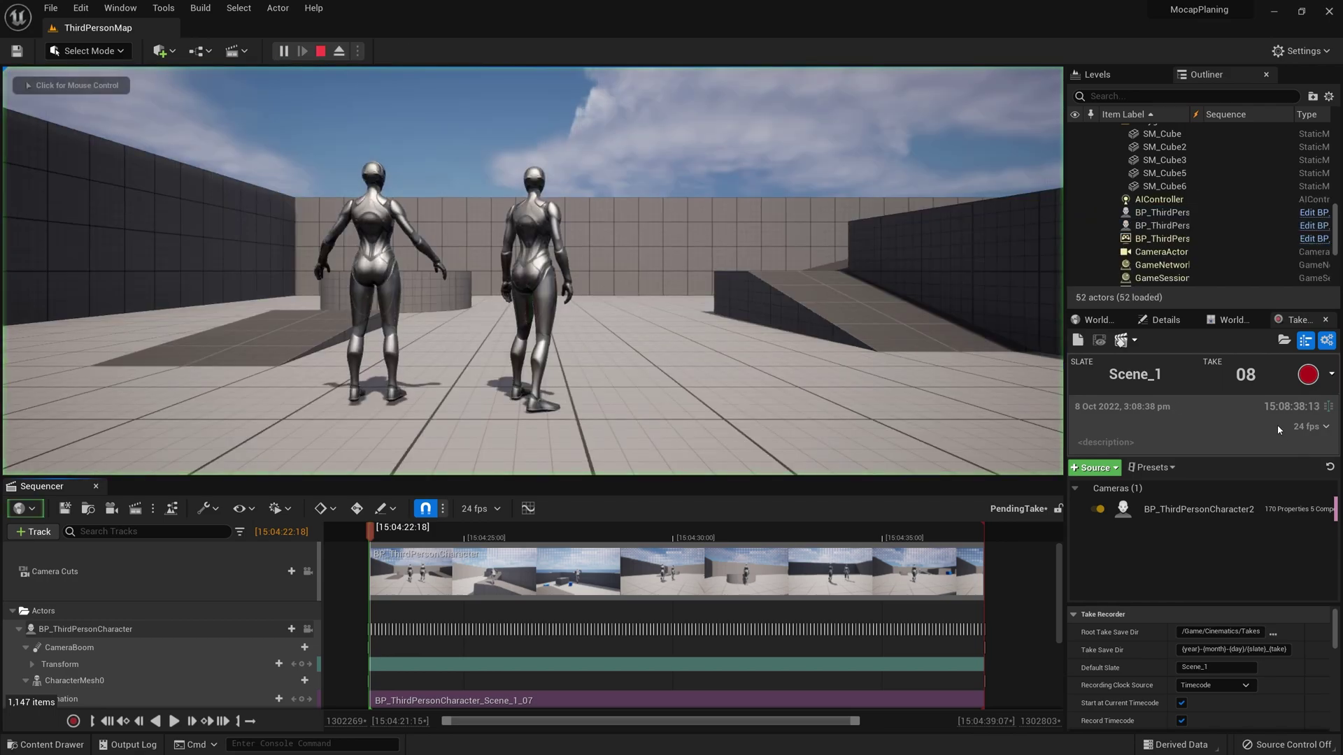
{"action": "left_click", "coordinate": [1307, 375]}
{"action": "left_click", "coordinate": [576, 204]}
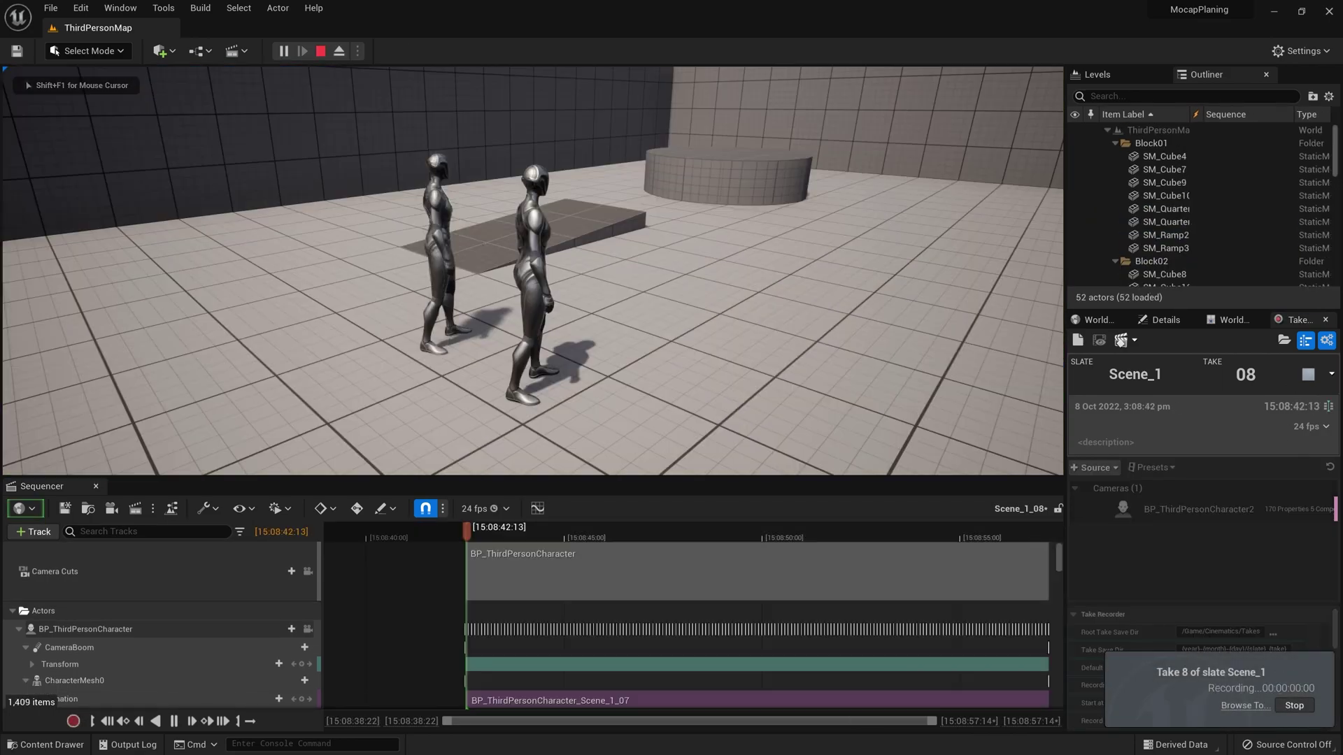
{"action": "key", "text": "a"}
{"action": "key", "text": "w"}
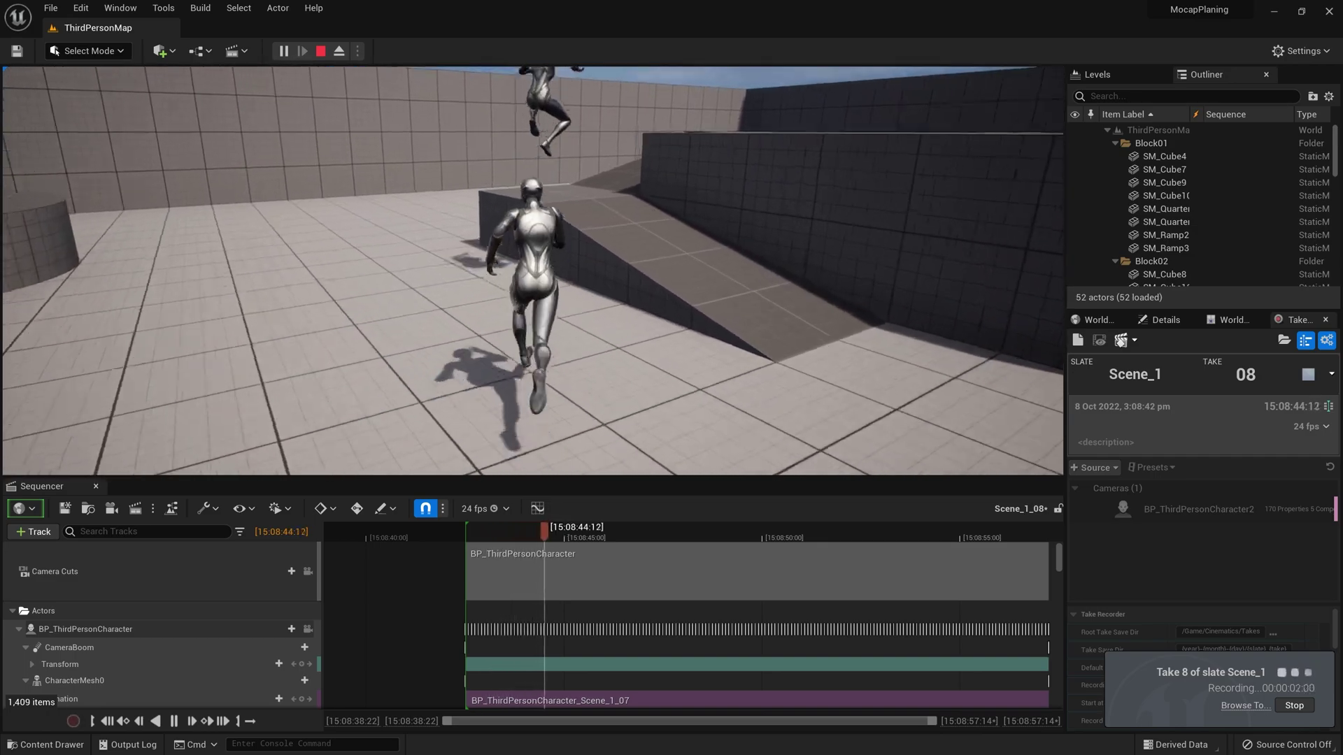
{"action": "key", "text": "space"}
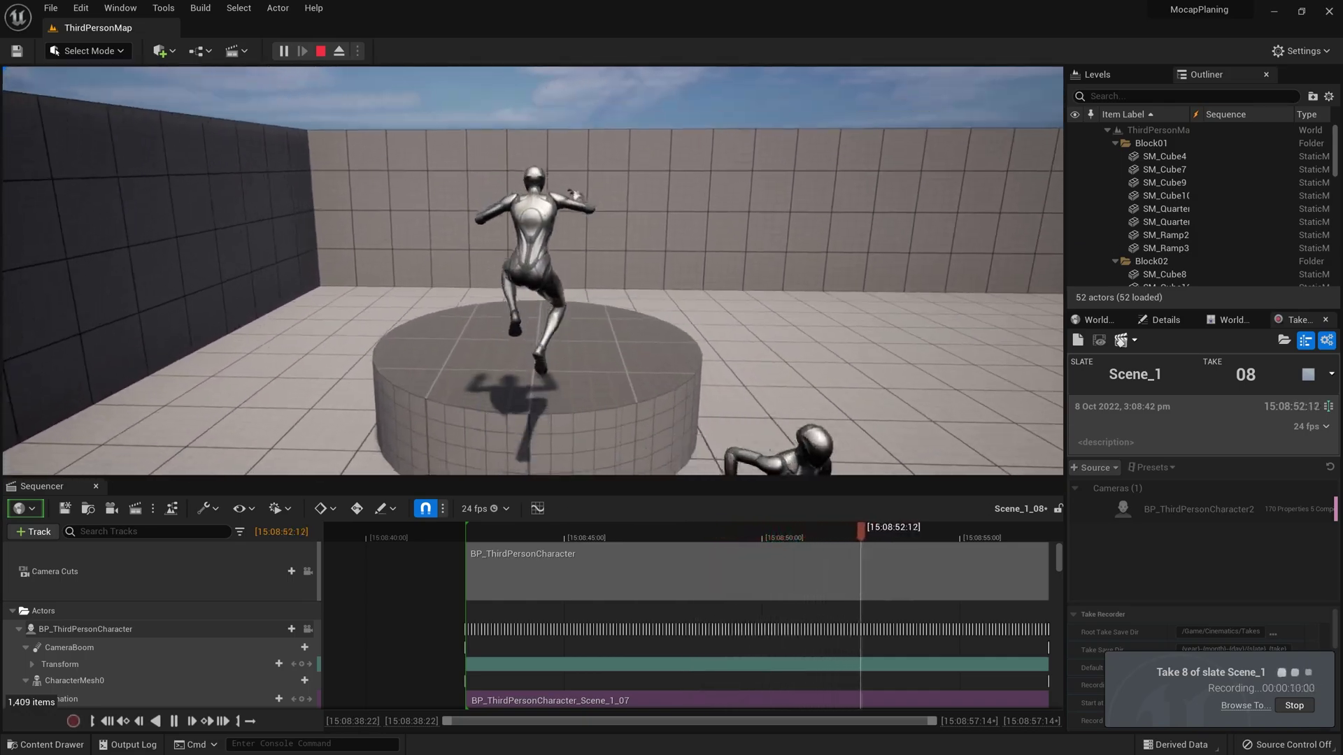
{"action": "key", "text": "Escape"}
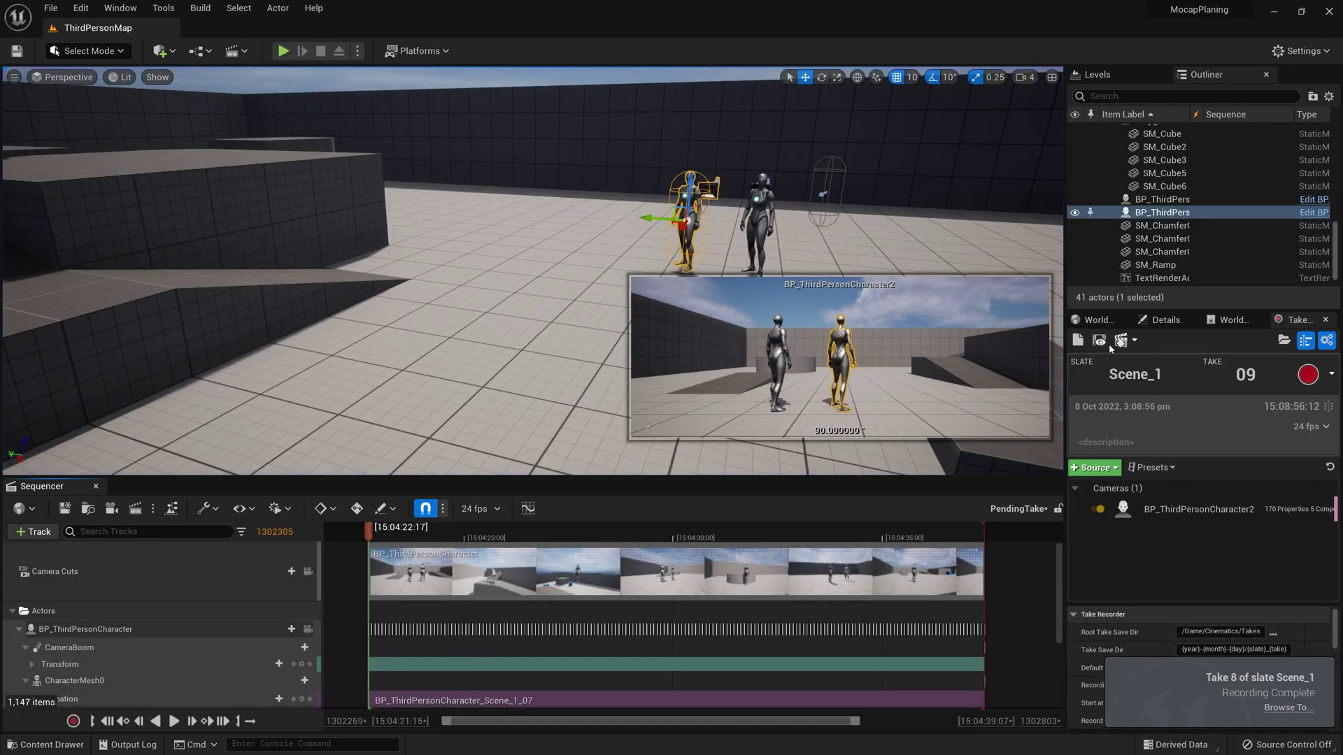
Step: Open the recorded take 08 for review and examine both characters' motion at 15:08:46:14
{"action": "left_click", "coordinate": [1098, 340]}
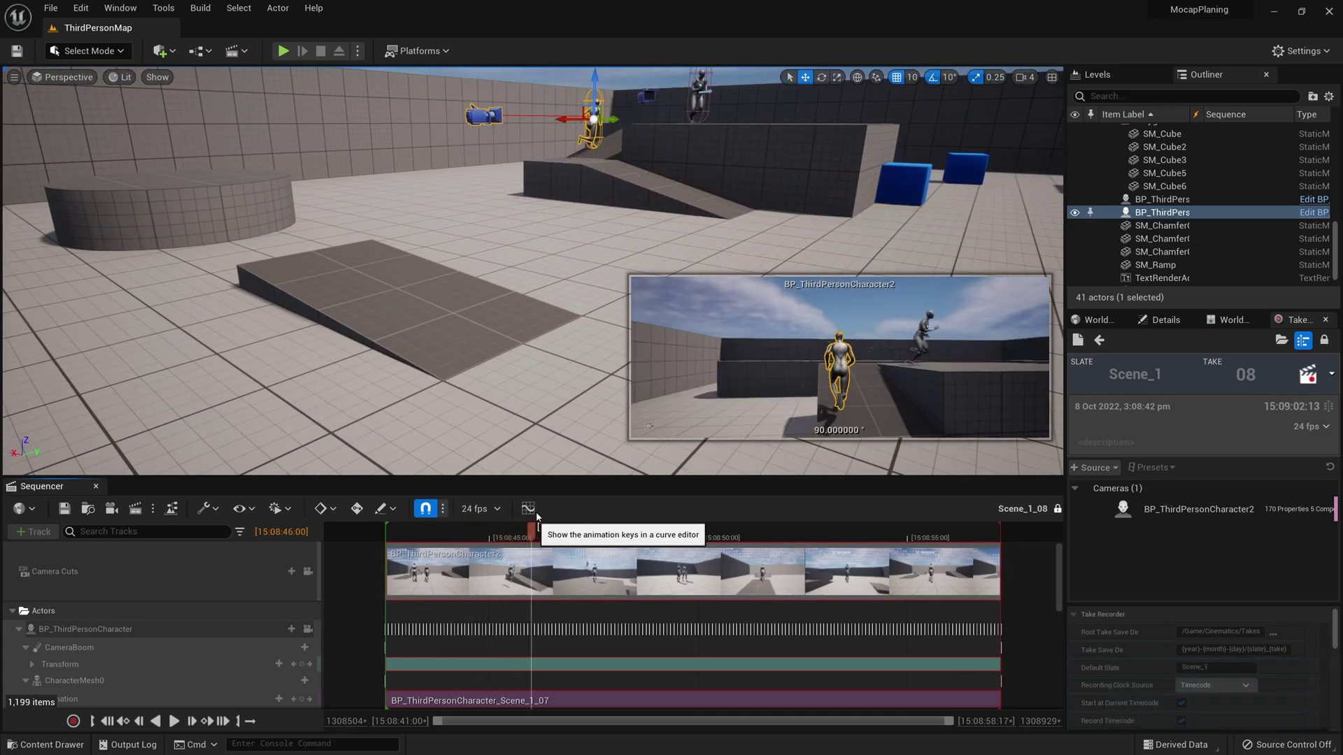
{"action": "left_click_drag", "start_coordinate": [557, 520], "coordinate": [557, 520]}
{"action": "mouse_move", "coordinate": [522, 126]}
{"action": "right_mouse_down"}
{"action": "mouse_move", "coordinate": [574, 91]}
{"action": "mouse_move", "coordinate": [595, 105]}
{"action": "mouse_move", "coordinate": [522, 126]}
{"action": "right_mouse_up"}
{"action": "key", "text": "w"}
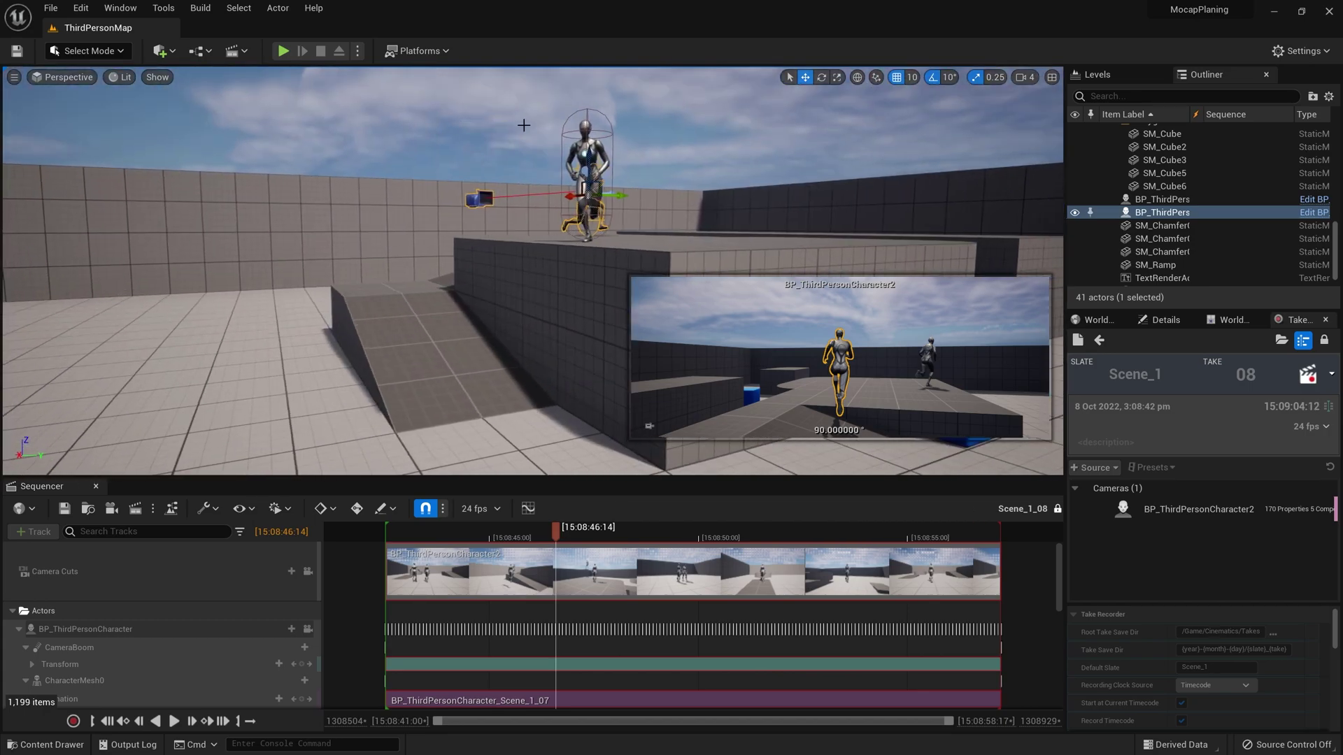
Step: Place a Cine Camera Actor in front of the ramp and pilot it to frame both running characters
{"action": "left_click", "coordinate": [161, 50]}
{"action": "mouse_move", "coordinate": [229, 166]}
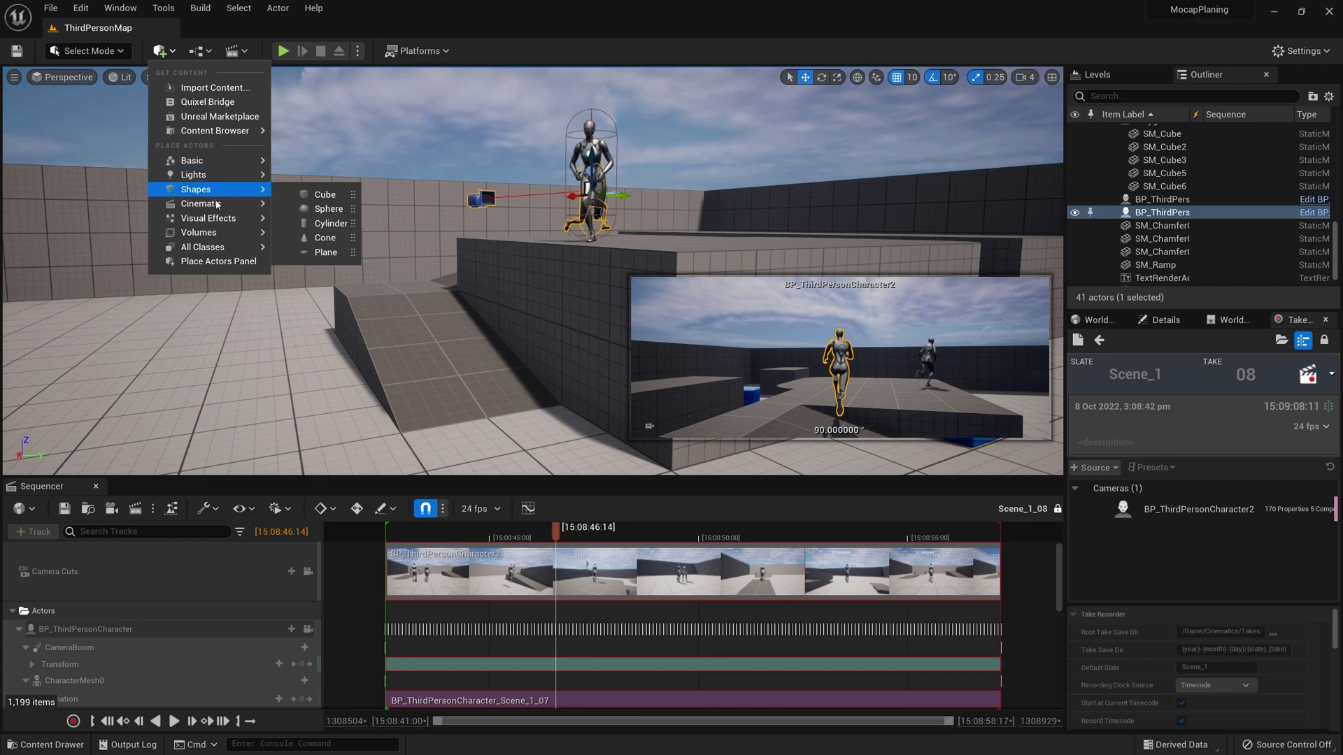
{"action": "mouse_move", "coordinate": [210, 203]}
{"action": "left_click_drag", "start_coordinate": [329, 207], "coordinate": [419, 456]}
{"action": "left_click", "coordinate": [63, 77]}
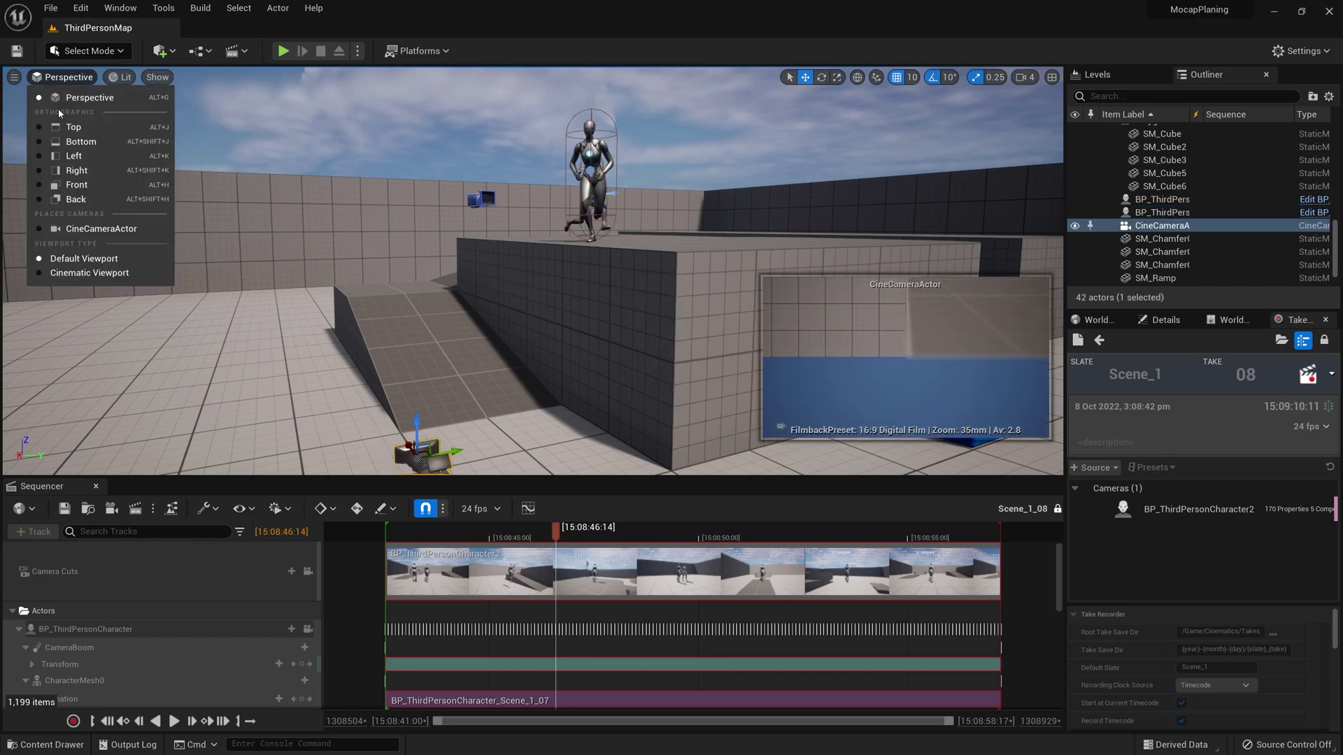
{"action": "left_click", "coordinate": [122, 234]}
{"action": "right_click_drag", "start_coordinate": [447, 265], "coordinate": [489, 314]}
{"action": "right_click_drag", "start_coordinate": [524, 412], "coordinate": [524, 364]}
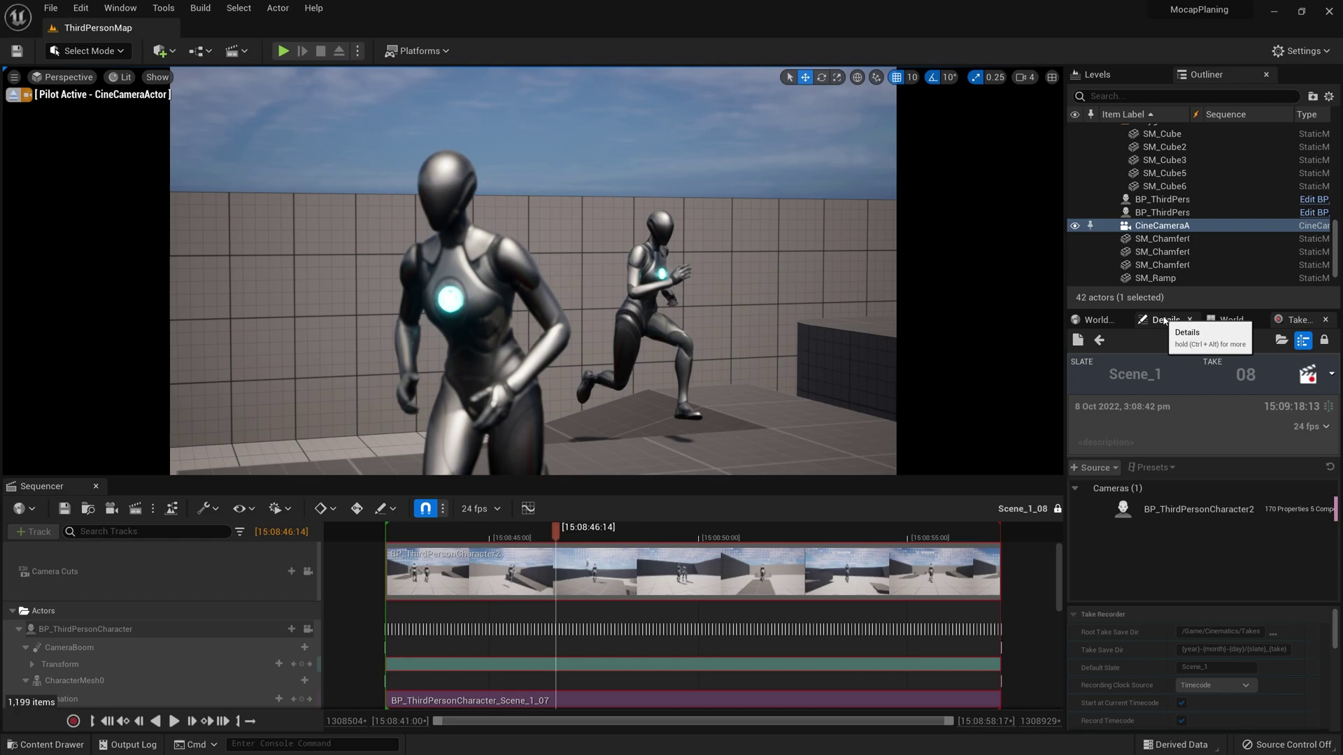
Step: Set the camera's Manual Focus Distance to about 313.68 cm on the nearer character using the debug focus plane, and turn the plane off
{"action": "left_click", "coordinate": [1164, 320]}
{"action": "scroll", "coordinate": [1209, 588], "scroll_direction": "up", "scroll_amount": 10}
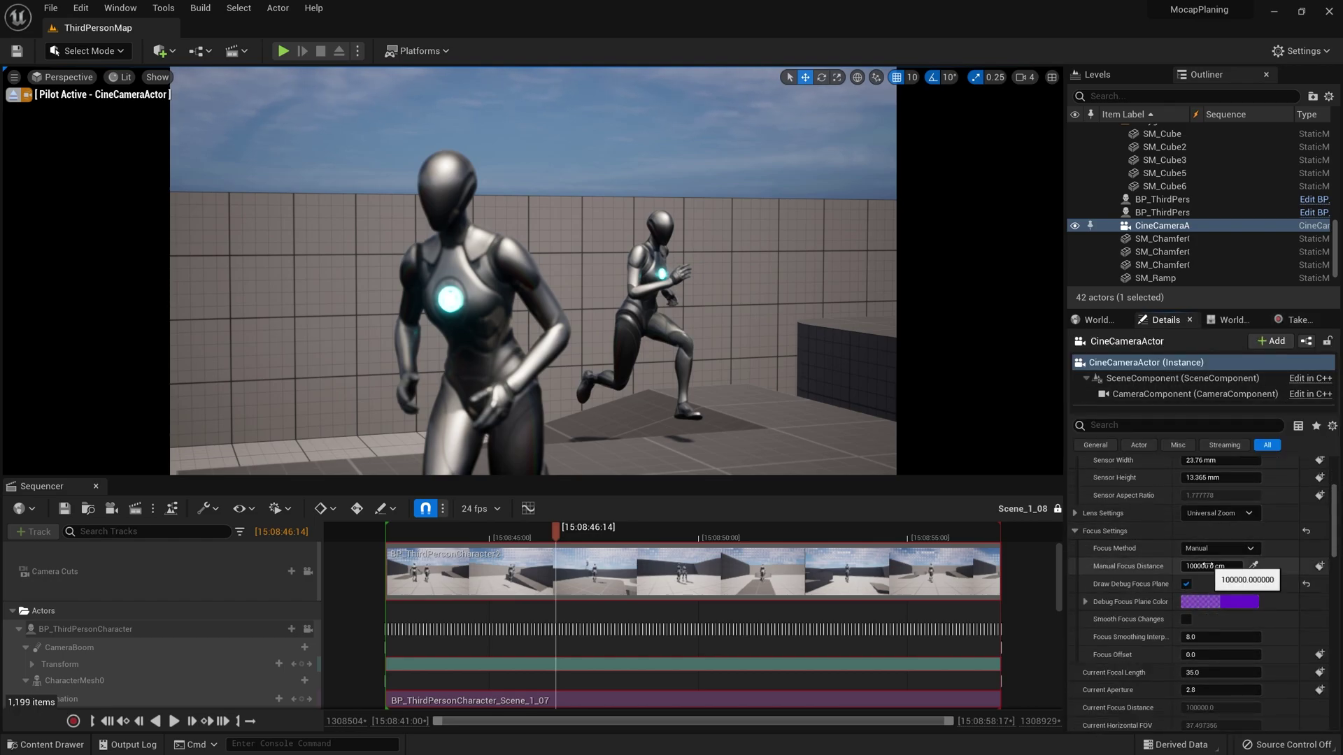
{"action": "mouse_move", "coordinate": [1213, 567]}
{"action": "left_mouse_down"}
{"action": "mouse_move", "coordinate": [1186, 566]}
{"action": "mouse_move", "coordinate": [1216, 566]}
{"action": "left_mouse_up"}
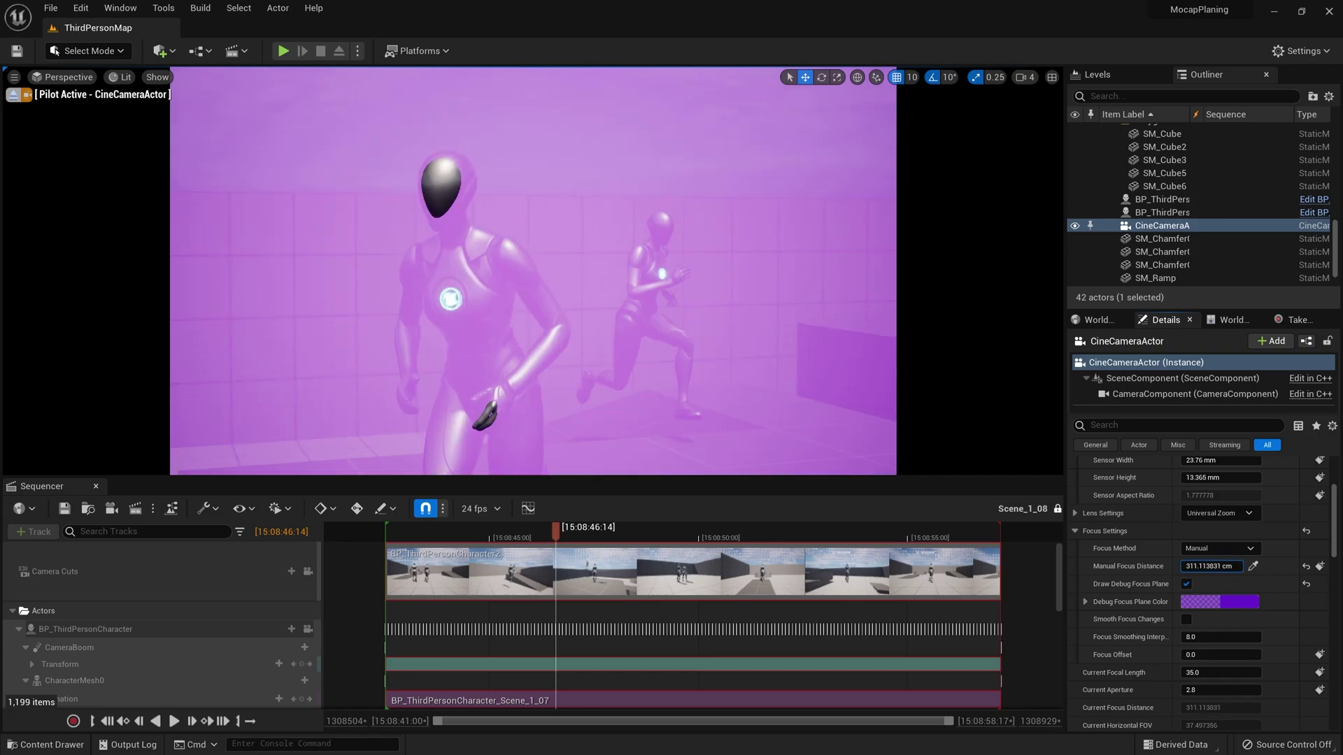
{"action": "left_click", "coordinate": [1186, 583]}
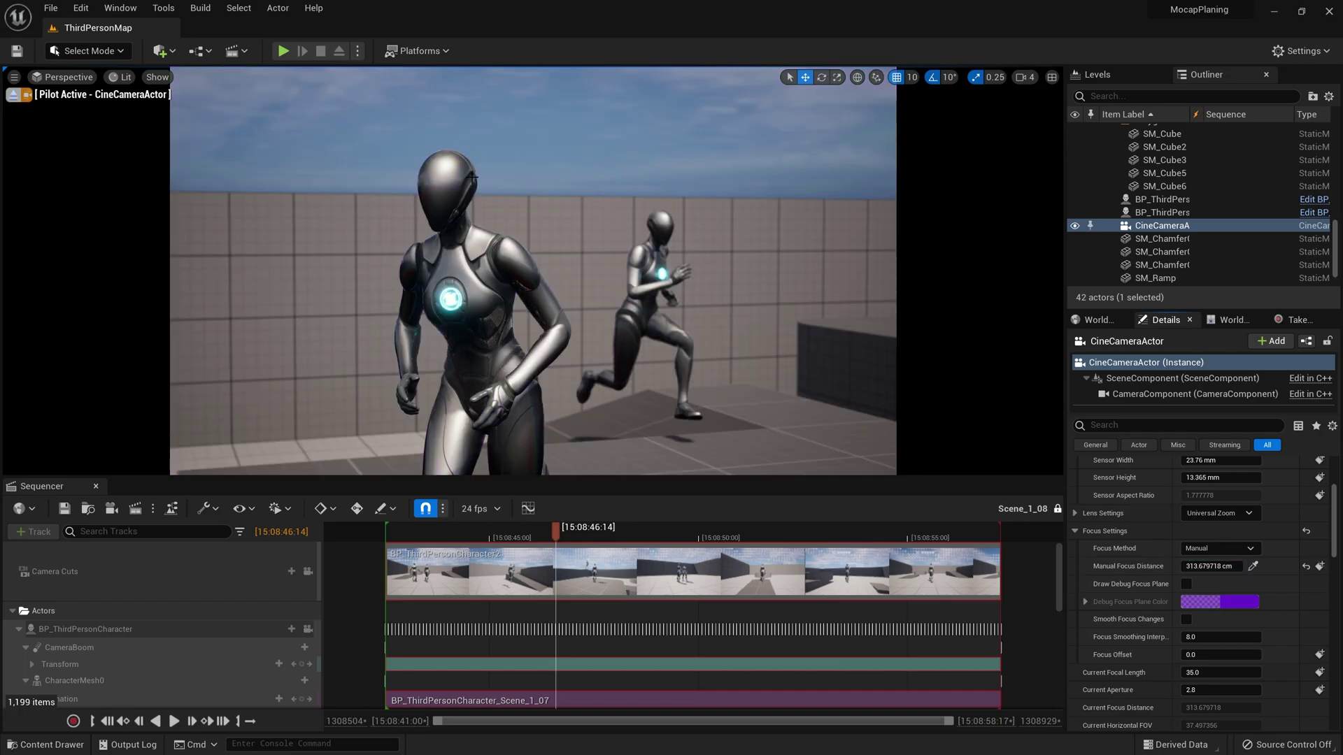